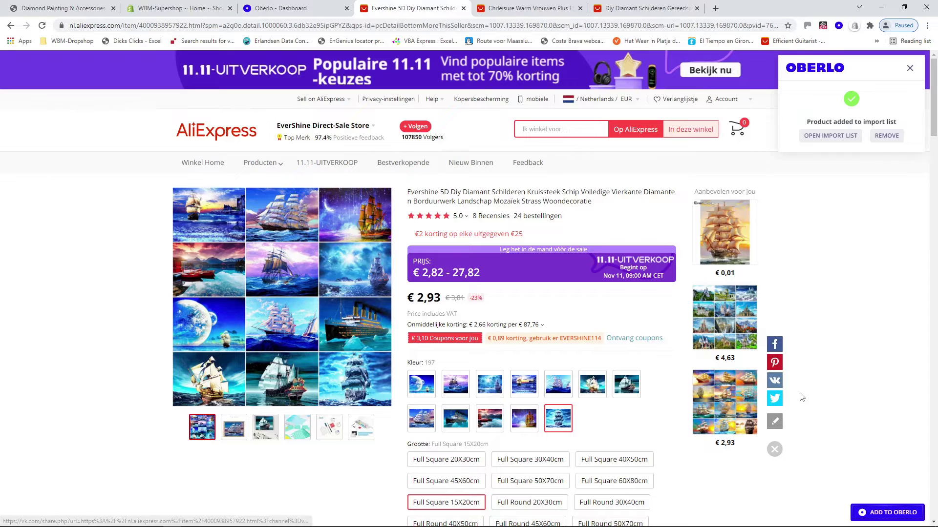
# Step: Add the Evershine sailing ship diamond painting from AliExpress to Oberlo and open its variants in the import list
pyautogui.click(879, 514)
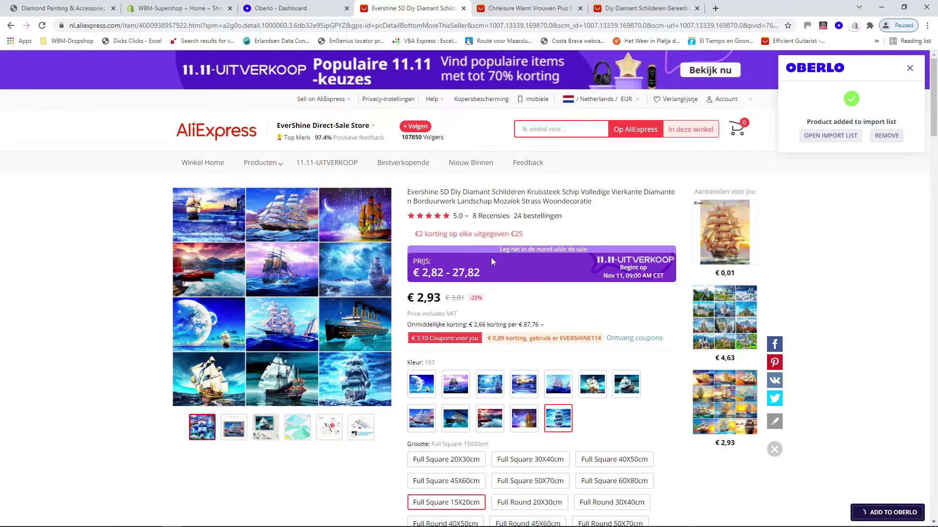
pyautogui.click(276, 9)
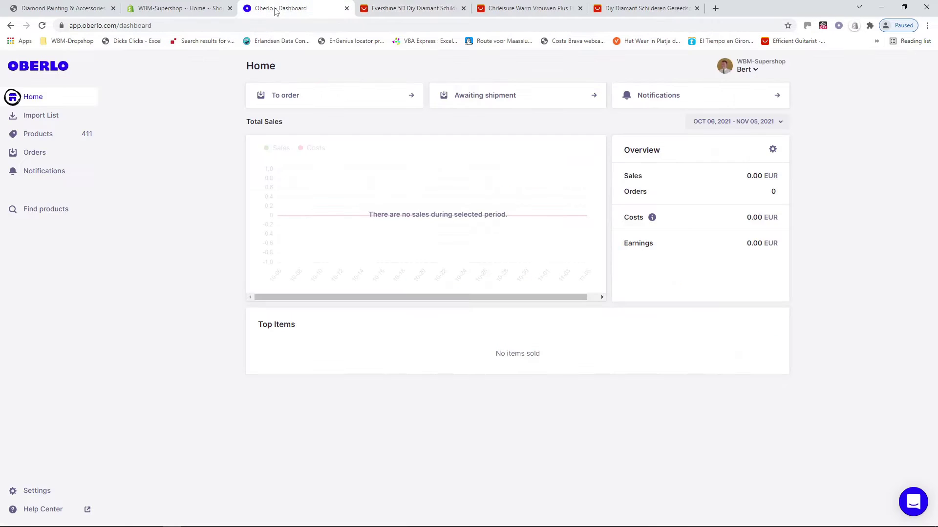
pyautogui.click(41, 117)
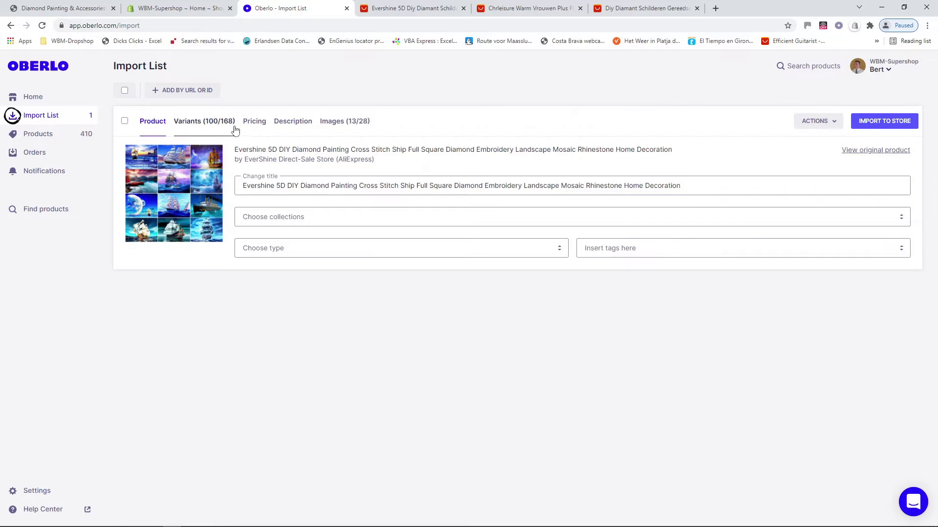
pyautogui.click(203, 126)
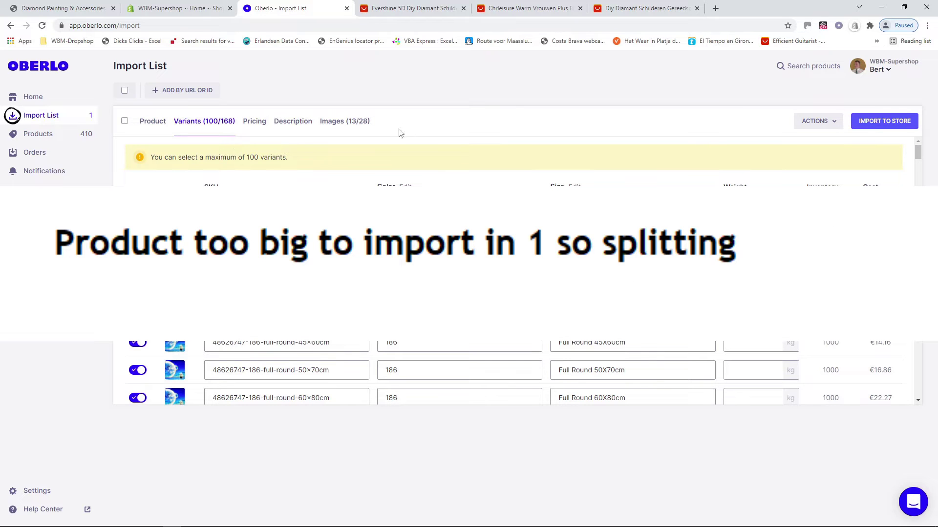
# Step: Manually split the ship painting's color variants 186, 187, 188, 189, 190 and 191 into a separate product
pyautogui.click(812, 123)
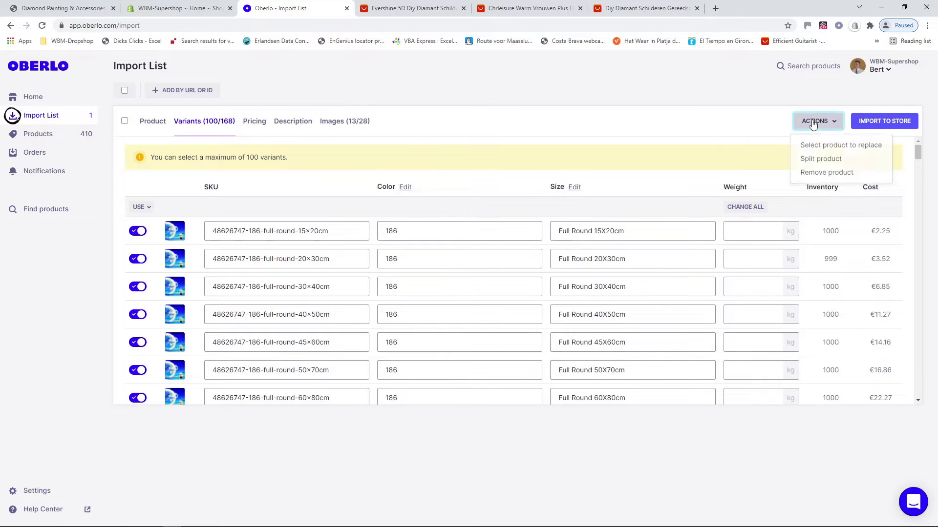
pyautogui.click(808, 159)
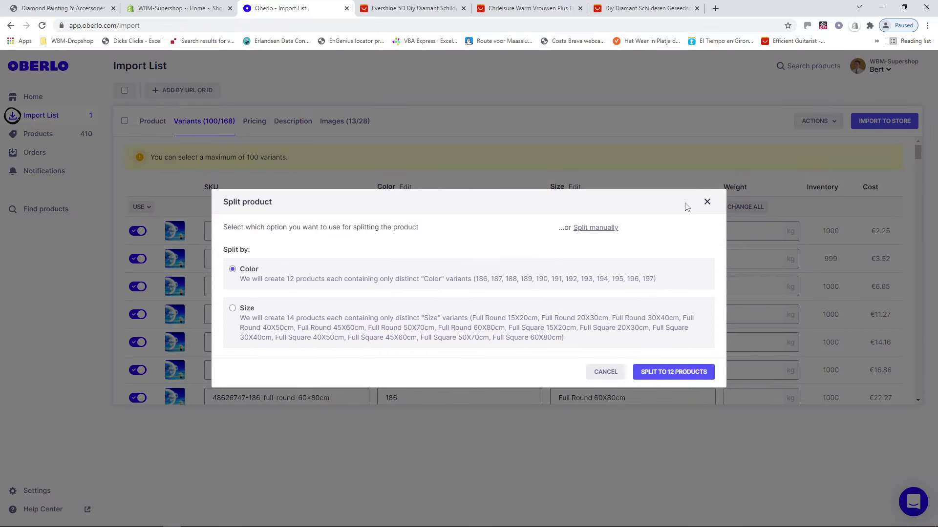
pyautogui.click(594, 228)
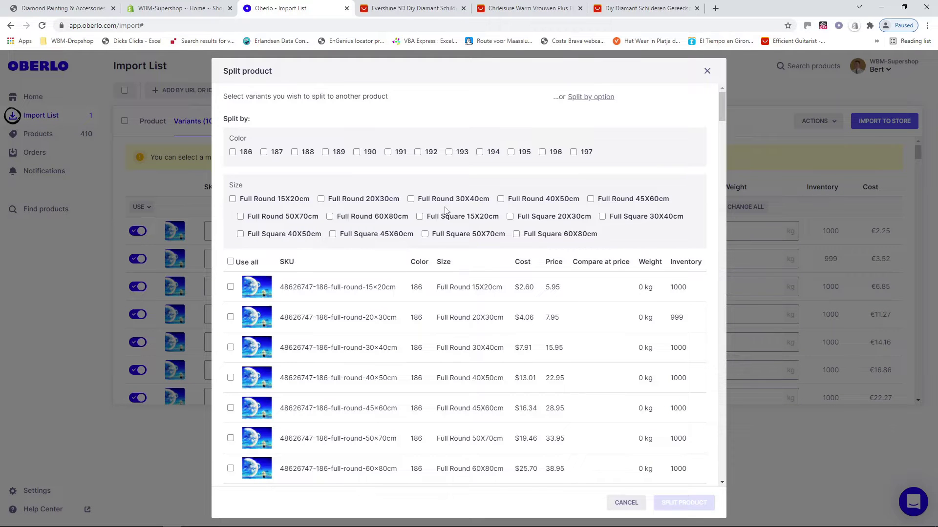
pyautogui.click(232, 152)
pyautogui.click(264, 153)
pyautogui.click(294, 153)
pyautogui.click(325, 152)
pyautogui.click(356, 153)
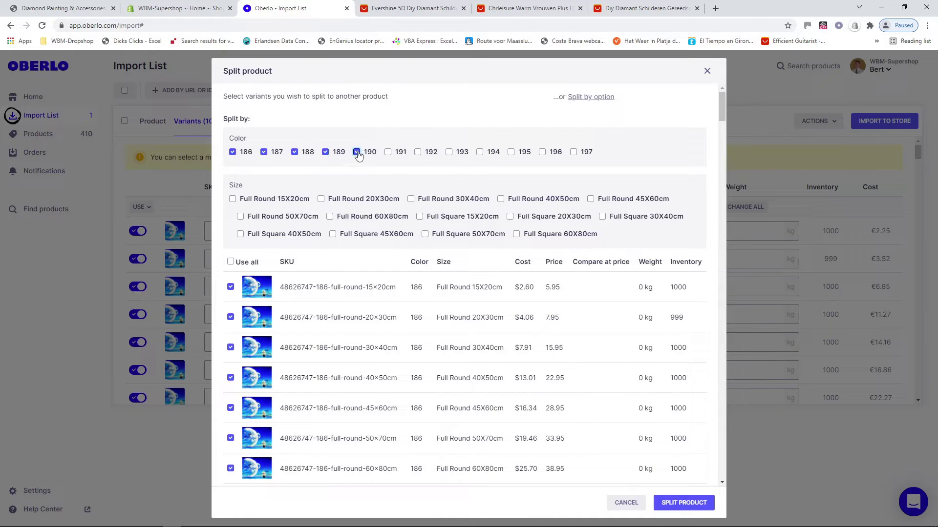
pyautogui.click(389, 153)
pyautogui.click(684, 503)
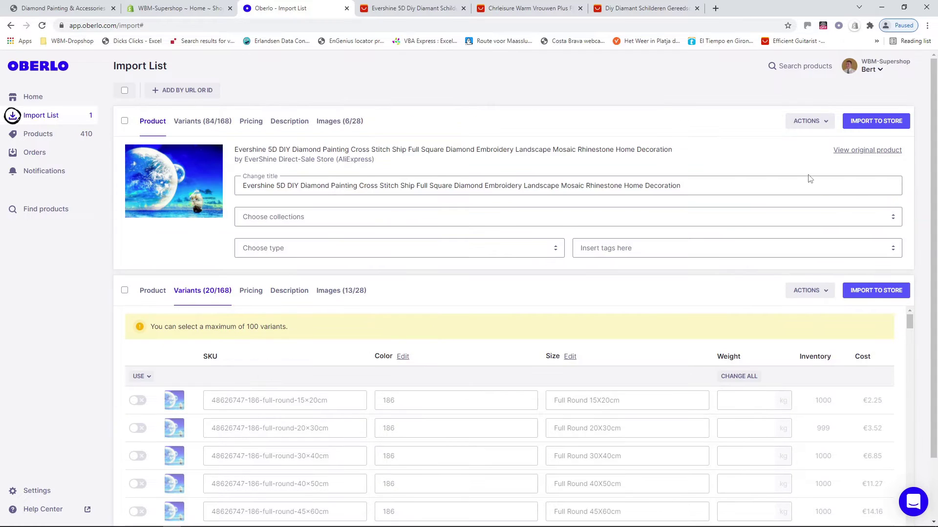
# Step: Manually split color variants 192, 193, 194, 195, 196 and 197 of the original product into another separate product
pyautogui.click(807, 293)
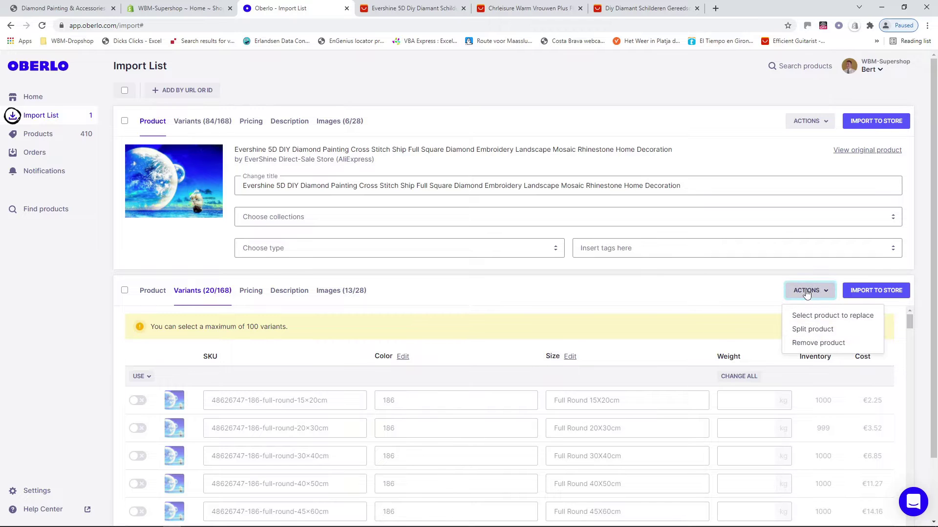
pyautogui.click(810, 329)
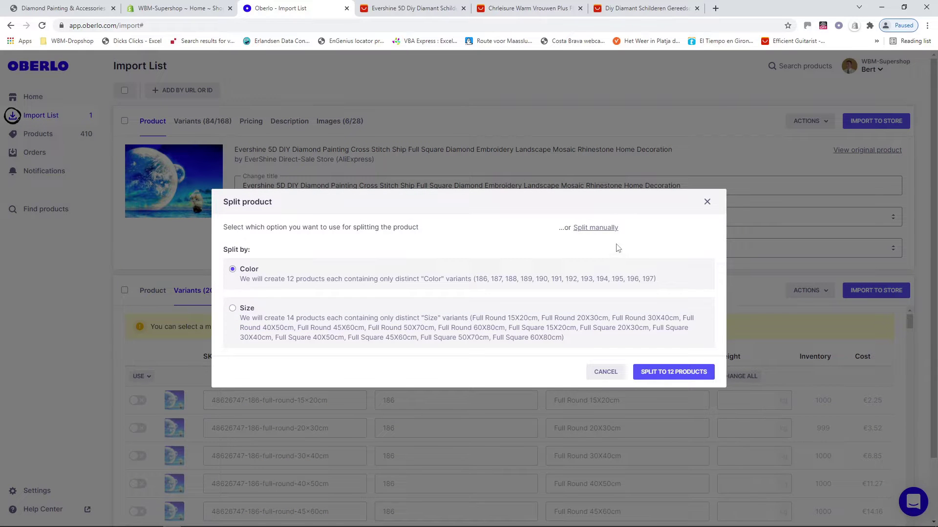
pyautogui.click(589, 227)
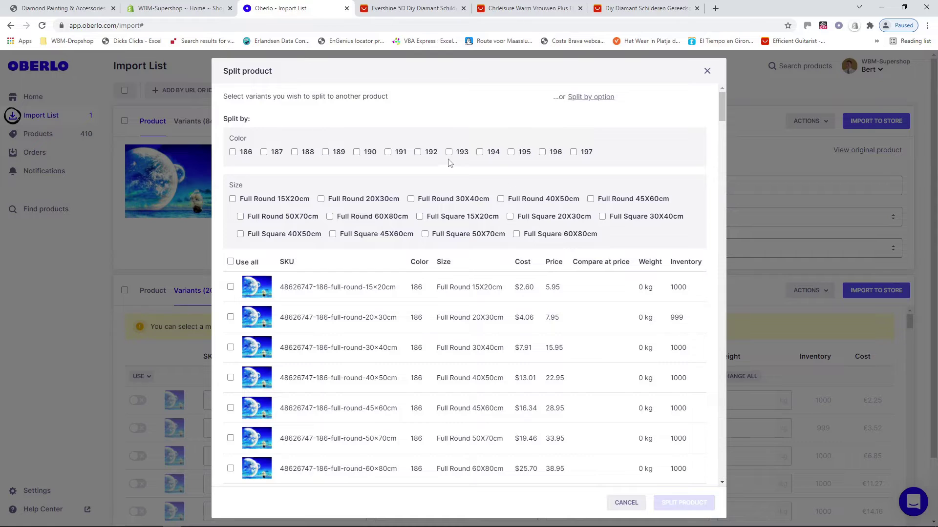
pyautogui.click(418, 152)
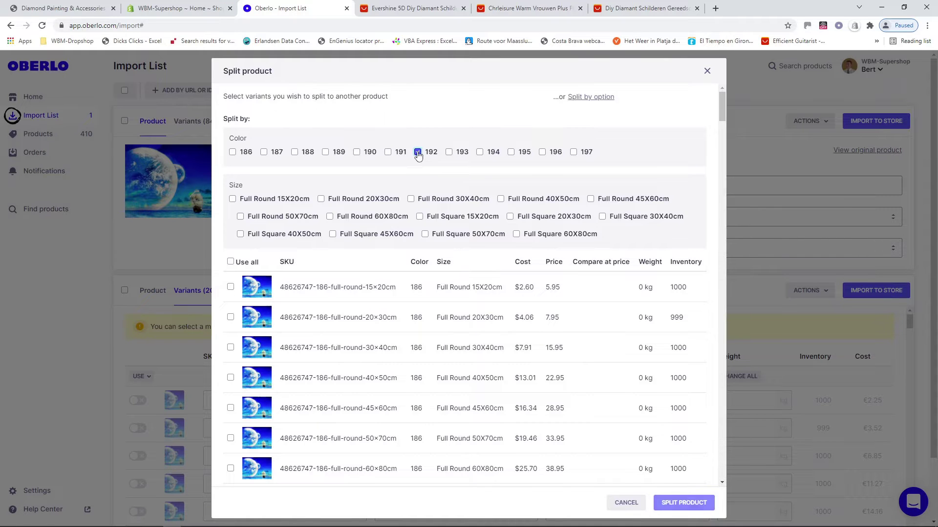
pyautogui.click(450, 153)
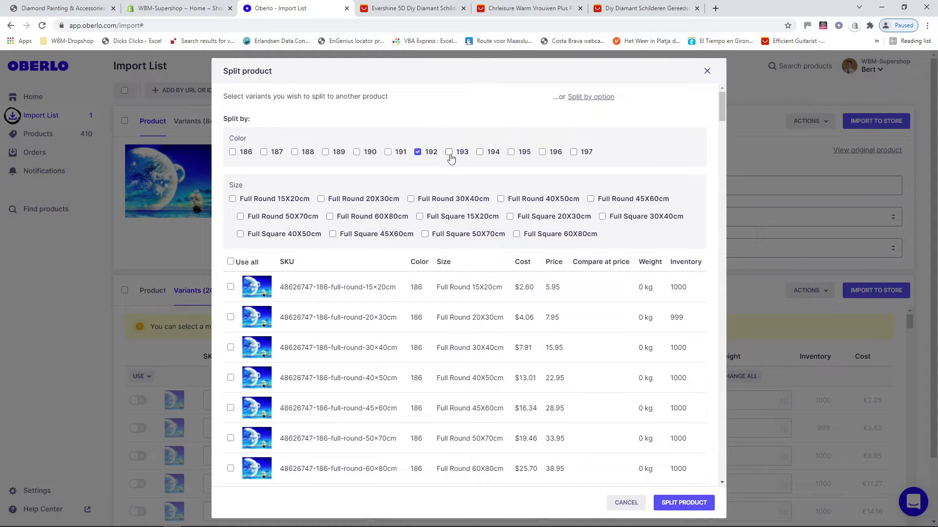
pyautogui.click(480, 154)
pyautogui.click(511, 152)
pyautogui.click(542, 153)
pyautogui.click(574, 153)
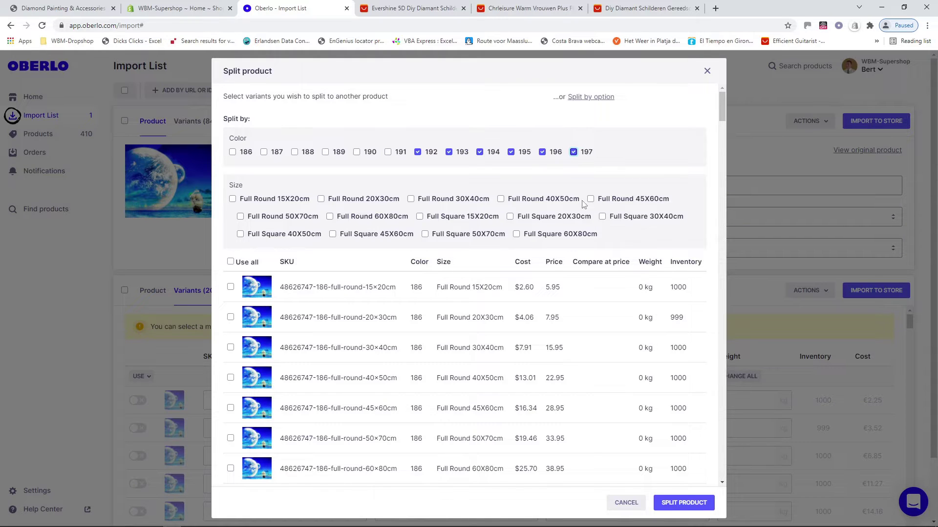
pyautogui.click(684, 503)
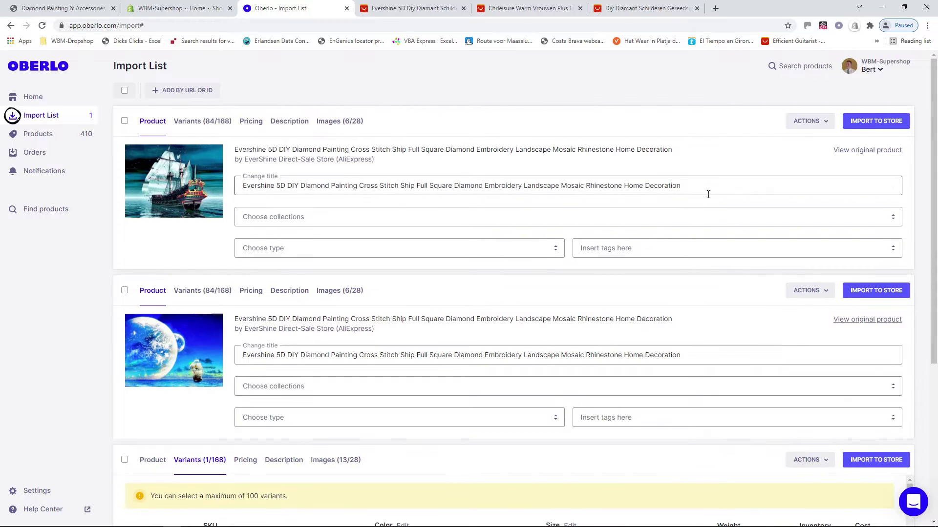
# Step: Change the title of the first split product, with the dark sailing ship image, to "Sailing Ships 01-06"
pyautogui.moveTo(703, 192); pyautogui.dragTo(204, 193)
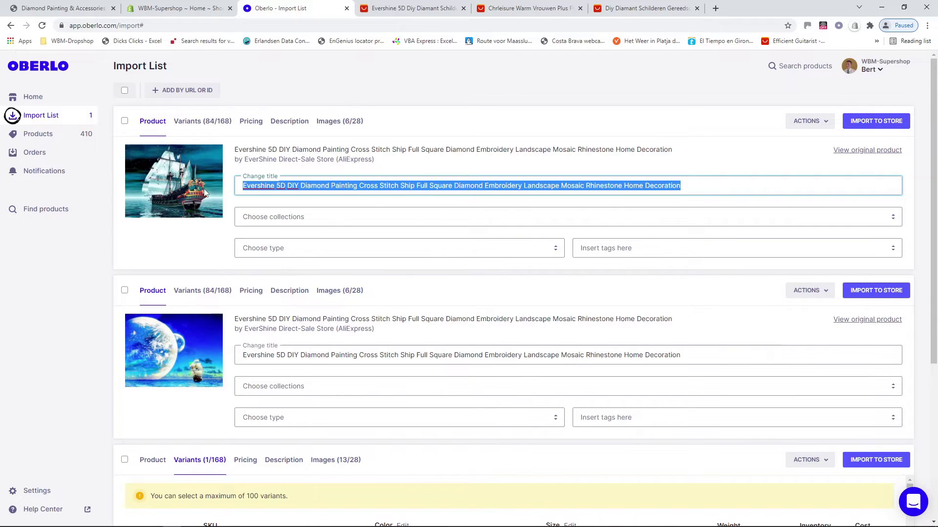
pyautogui.write('Sailing Ships')
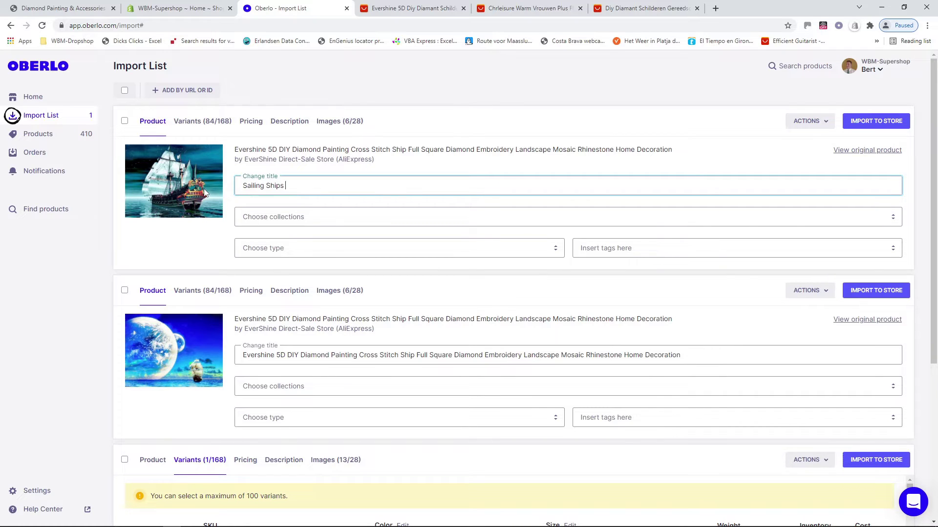
pyautogui.write('01-06')
pyautogui.click(352, 217)
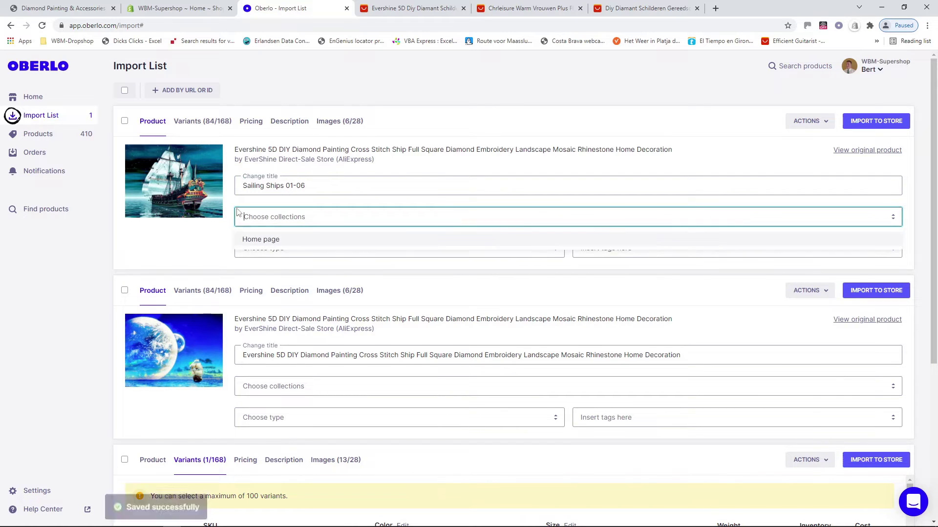
pyautogui.click(372, 264)
# Step: Tag Sailing Ships 01-06 with Diamond Paint and a new tag Thema_Sailing Ships, and import it to the store
pyautogui.click(607, 249)
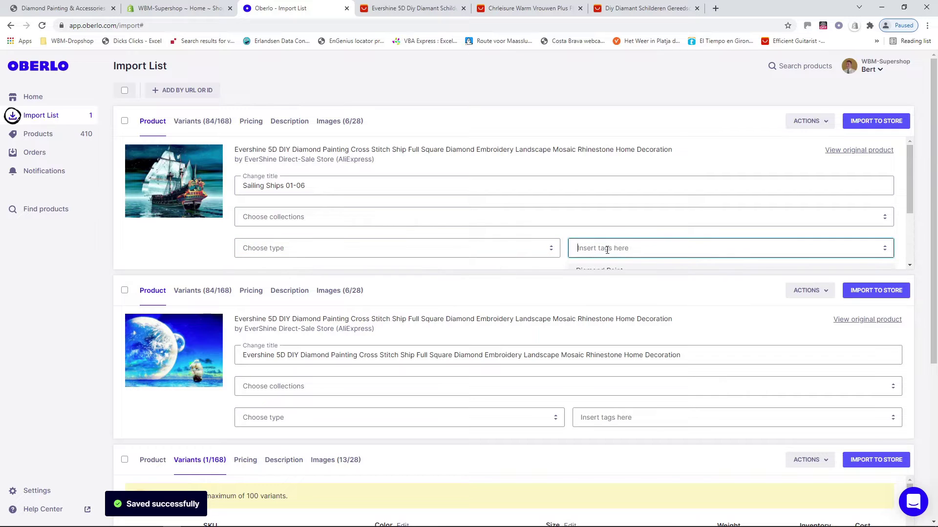
pyautogui.scroll(-2, 908, 266)
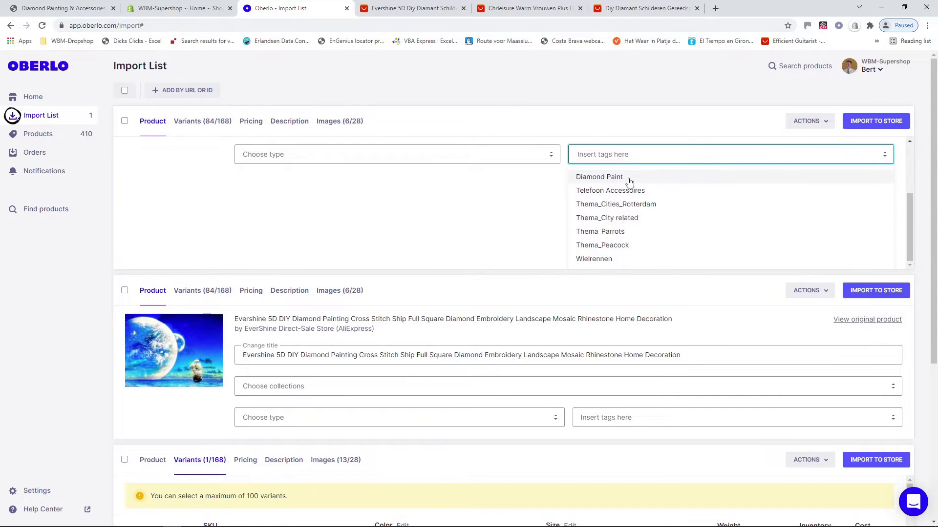
pyautogui.click(629, 178)
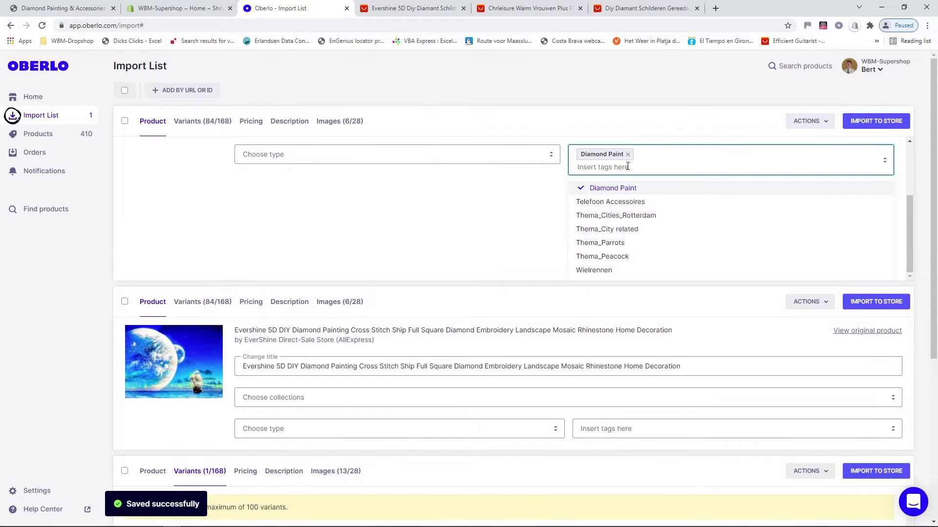
pyautogui.write('Thema')
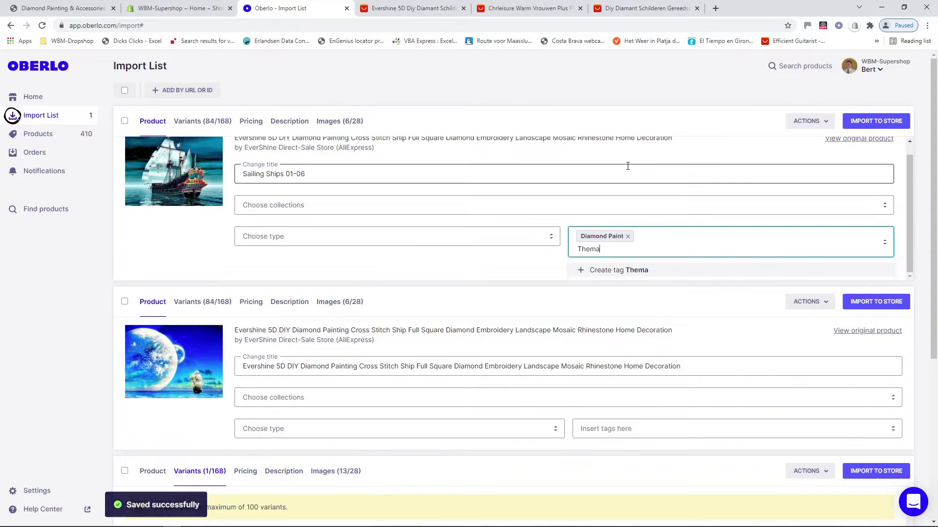
pyautogui.write('_Sailing Ships')
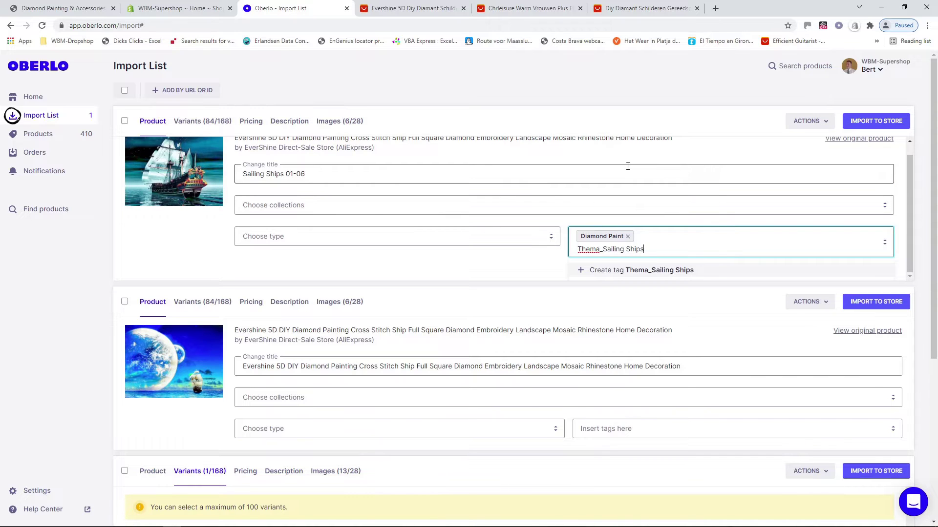
pyautogui.click(582, 271)
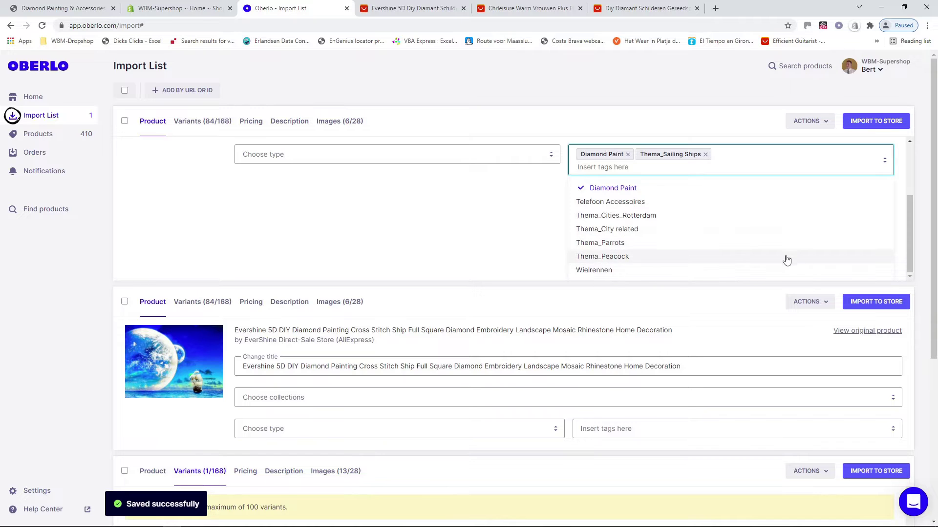
pyautogui.scroll(2, 795, 238)
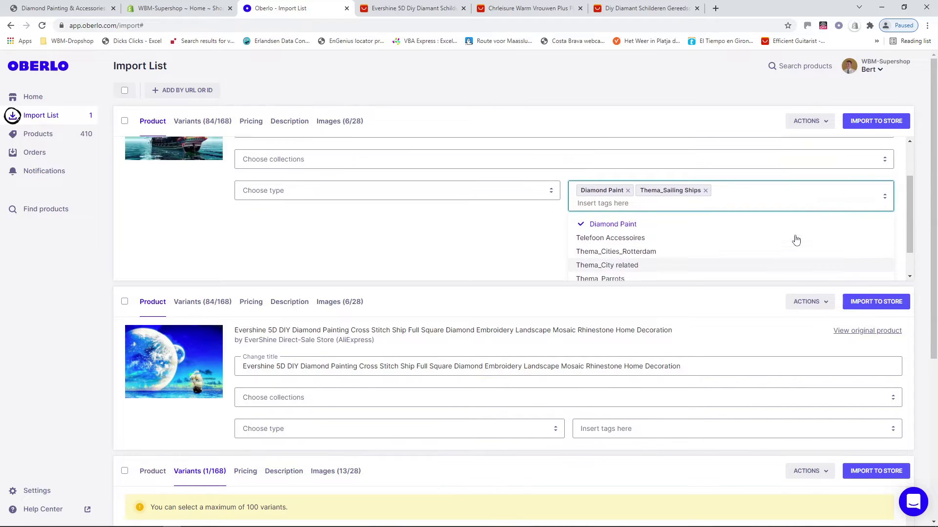
pyautogui.click(876, 121)
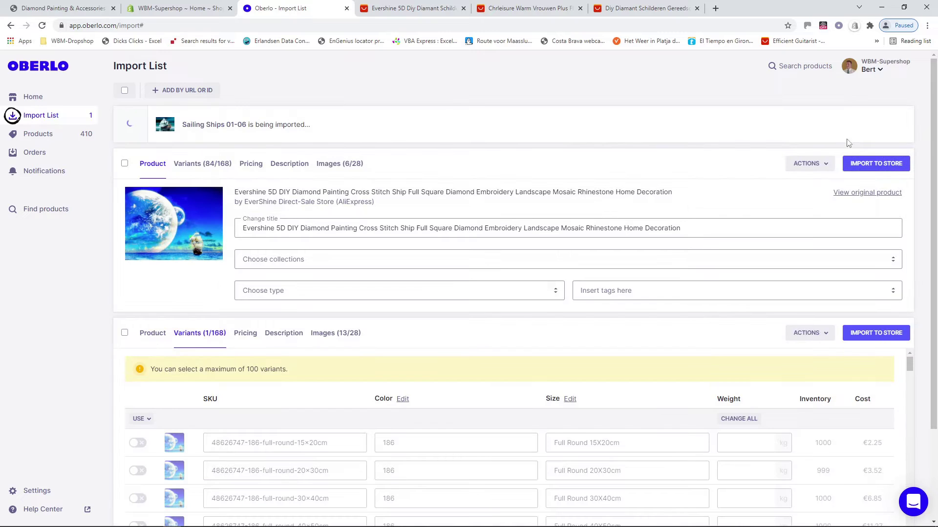
# Step: Change the title of the other split product, with the moon and ship image, to "Sailing Ships 07-13"
pyautogui.moveTo(683, 228); pyautogui.dragTo(199, 225)
pyautogui.write('Sa')
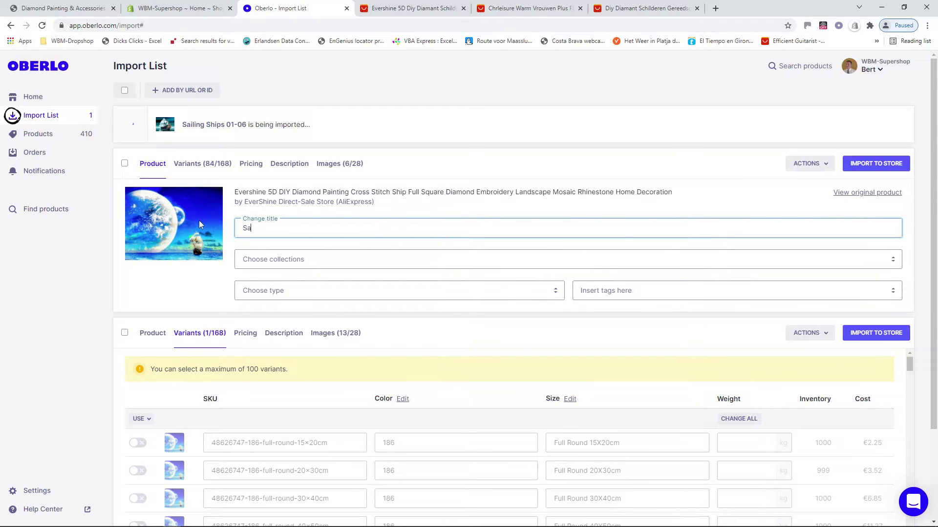
pyautogui.write('iling Ships 07-13')
pyautogui.press('Tab')
pyautogui.press('Tab')
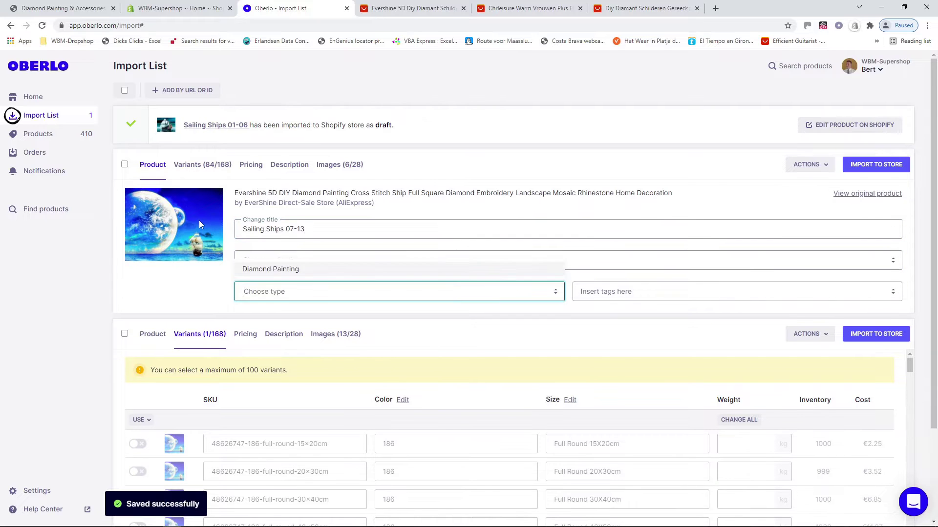
# Step: Add the tags Diamond Paint and Thema_Sailing Ships to the Sailing Ships 07-13 product
pyautogui.press('Tab')
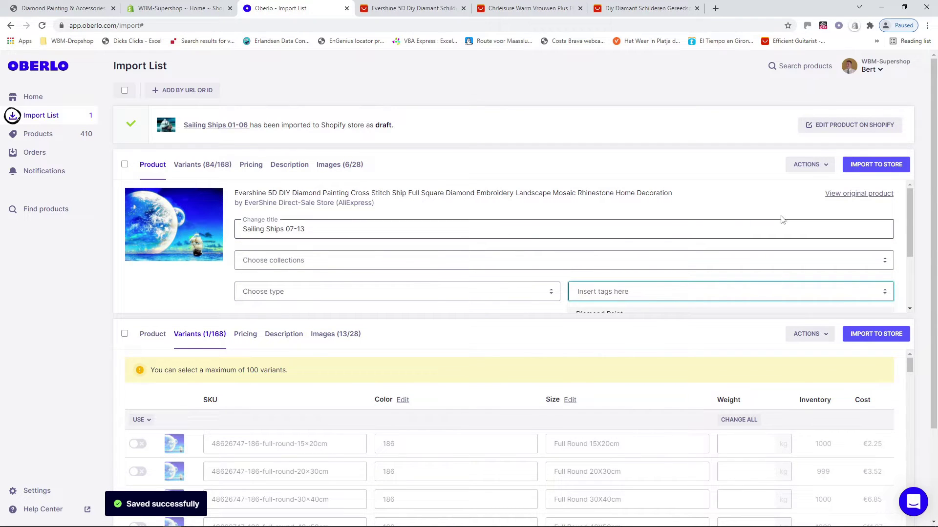
pyautogui.scroll(-2, 909, 295)
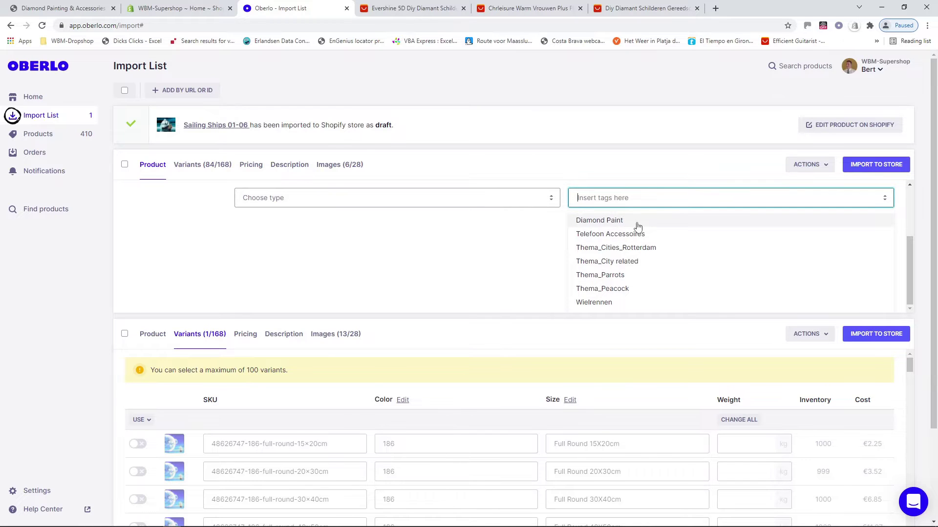
pyautogui.click(599, 221)
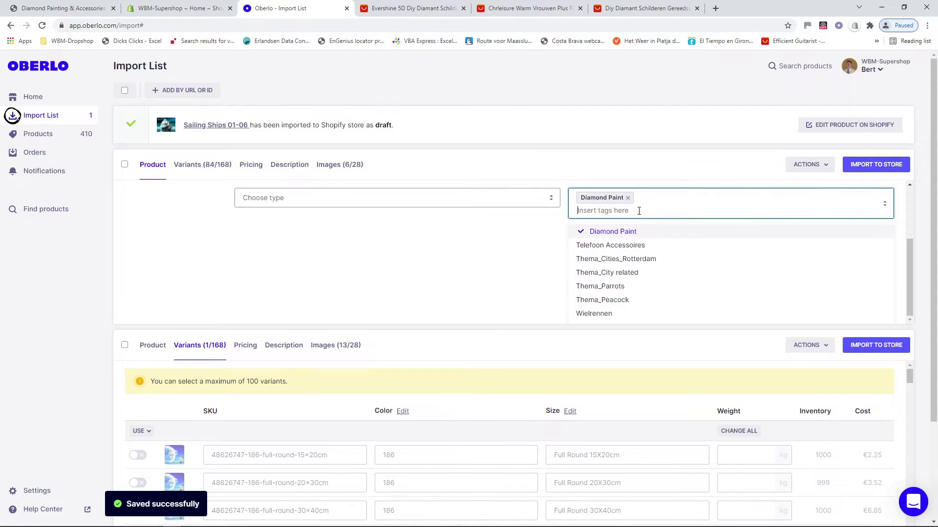
pyautogui.write('Thema')
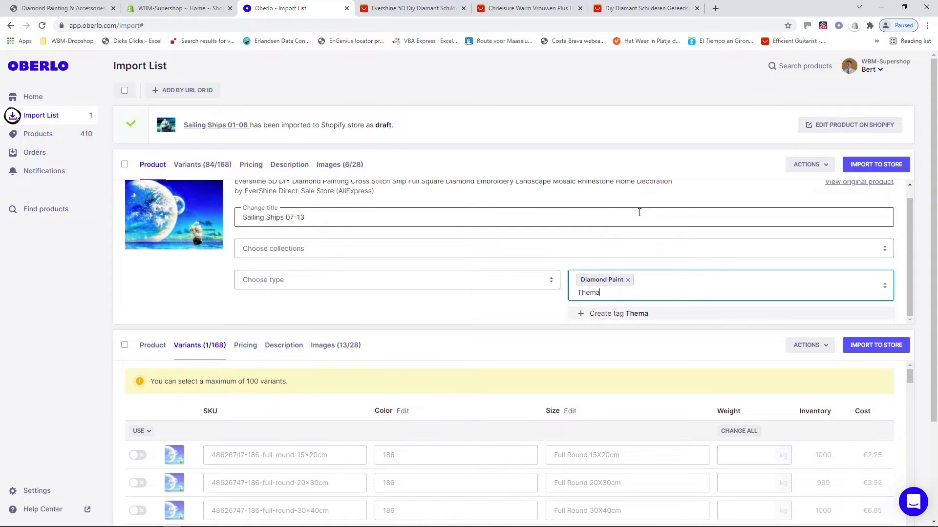
pyautogui.write('_Sailing Ships')
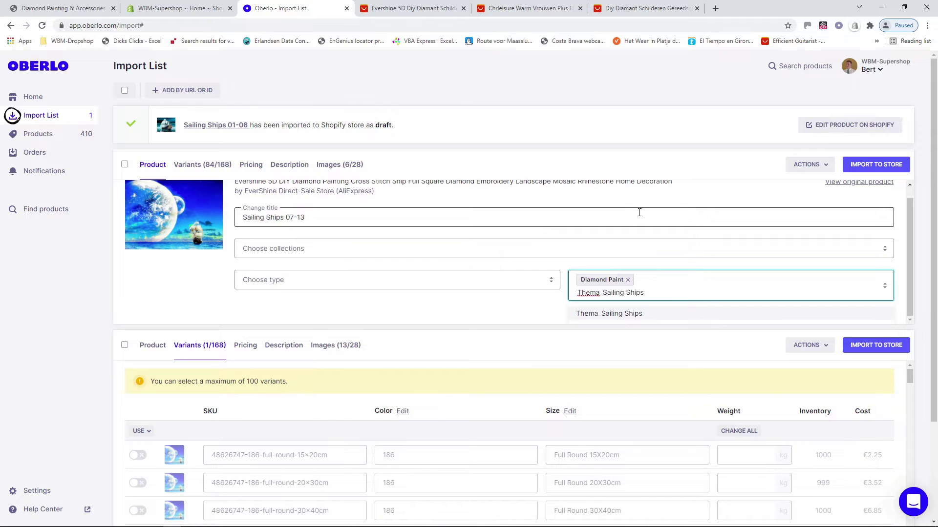
pyautogui.click(592, 315)
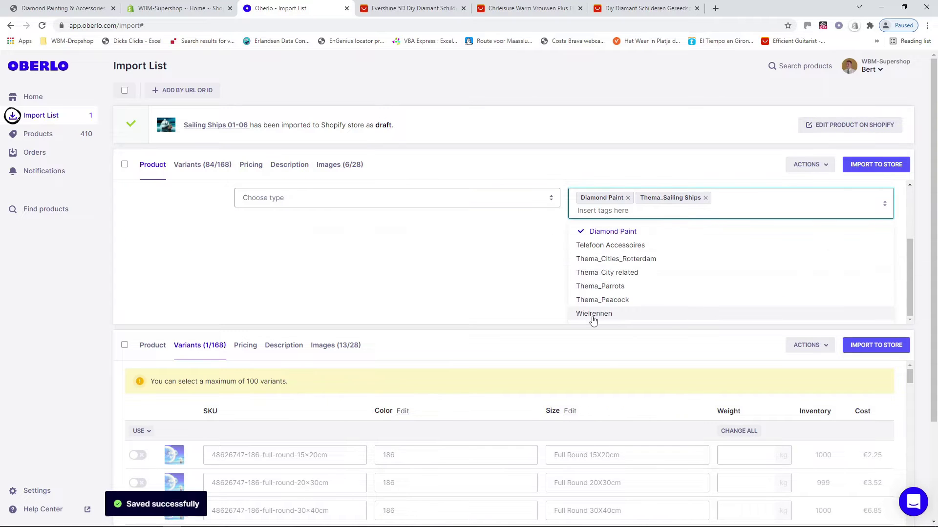
# Step: Import the Sailing Ships 07-13 product to the store
pyautogui.click(879, 166)
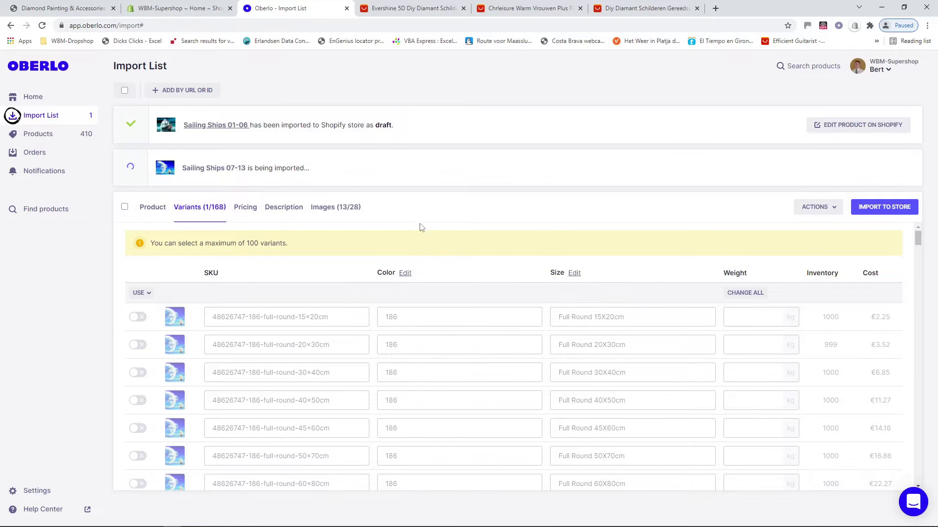
# Step: Switch to the Shopify admin and open Sailing Ships 01-06 from the draft products
pyautogui.click(163, 9)
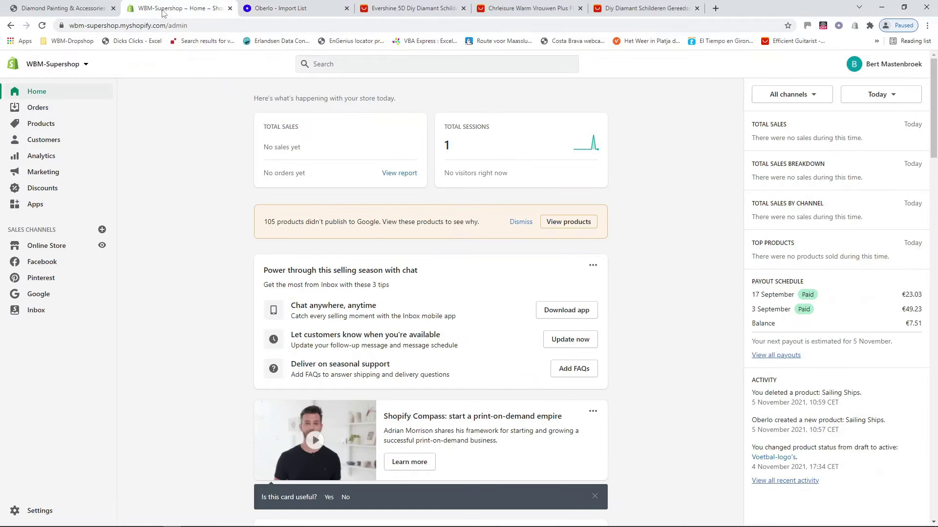
pyautogui.click(47, 127)
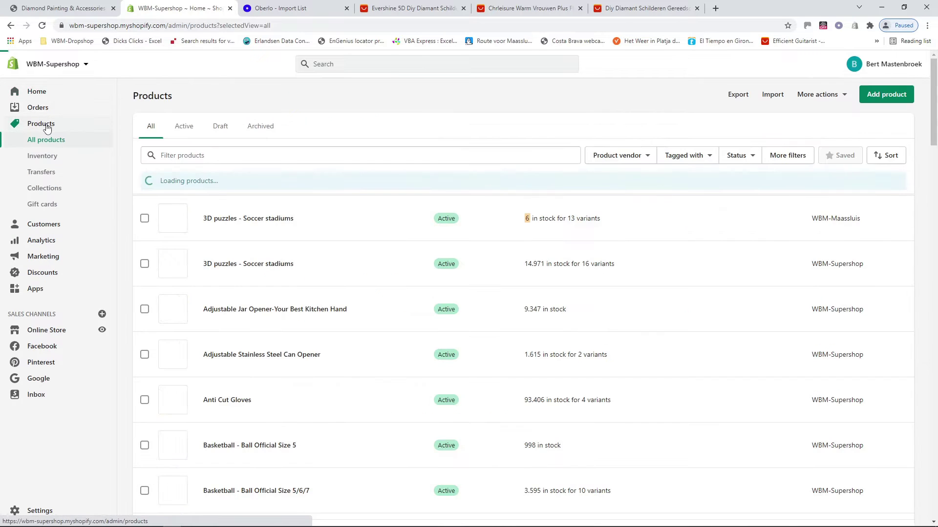
pyautogui.click(222, 128)
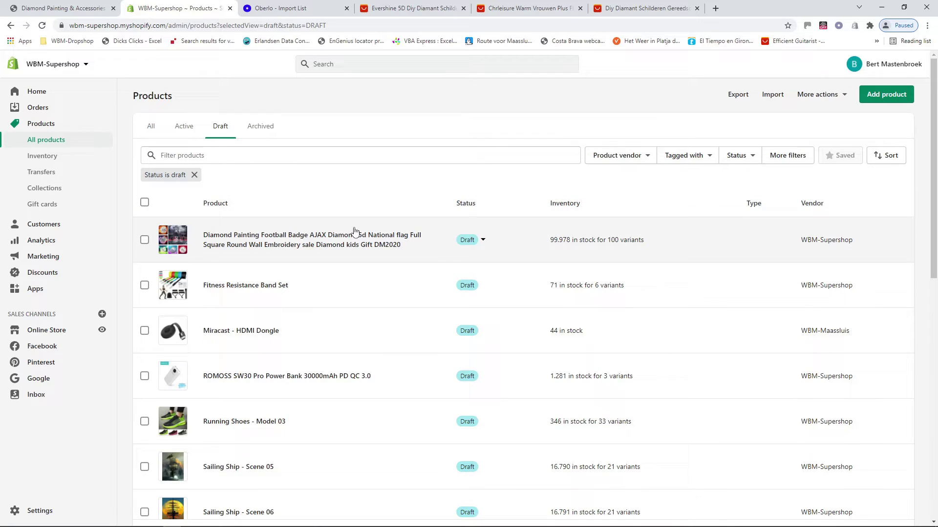
pyautogui.scroll(-6, 355, 231)
pyautogui.scroll(-2, 355, 231)
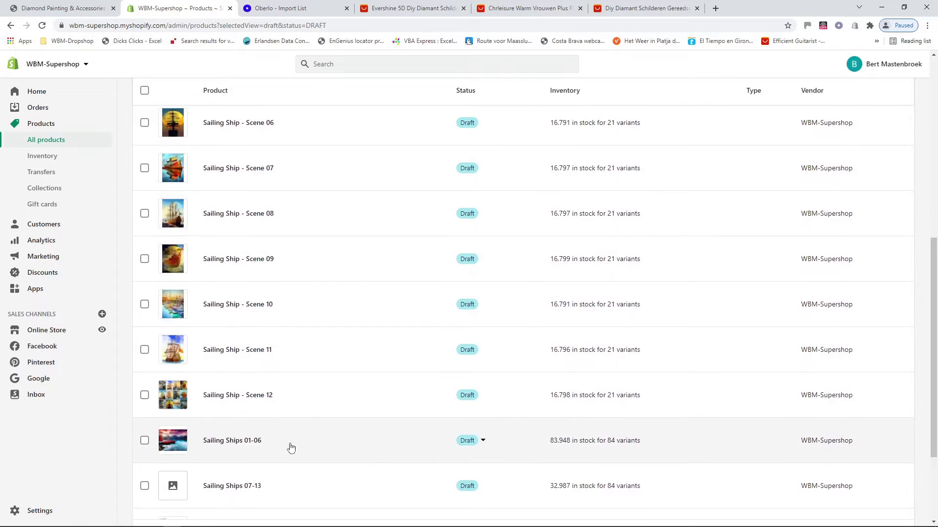
pyautogui.click(224, 445)
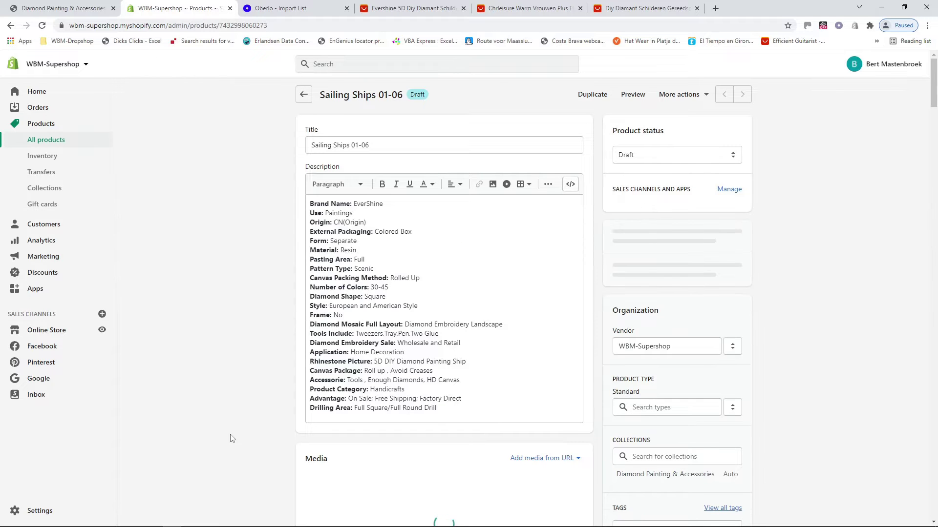
# Step: Rename the Color option of Sailing Ships 01-06 to "Model" and finish editing the option
pyautogui.scroll(-8, 259, 387)
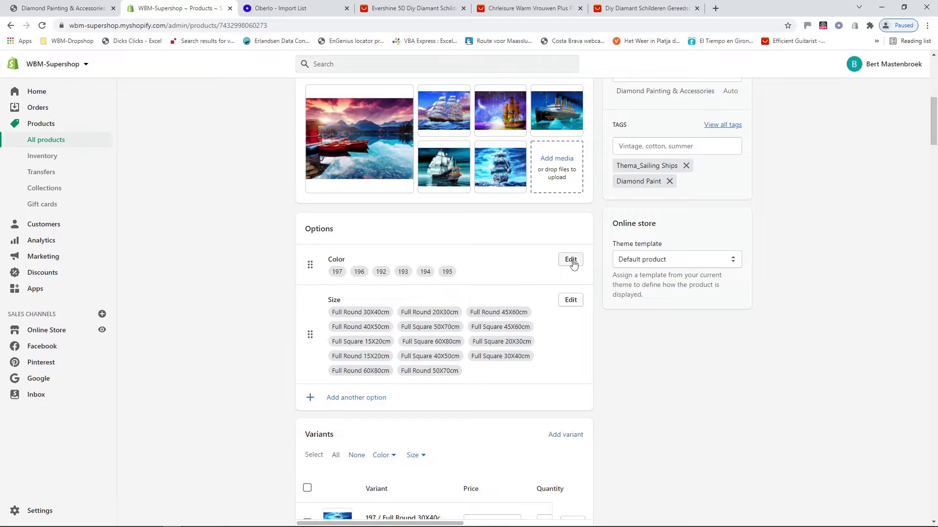
pyautogui.click(571, 260)
pyautogui.click(440, 274)
pyautogui.press('BackSpace')
pyautogui.press('BackSpace')
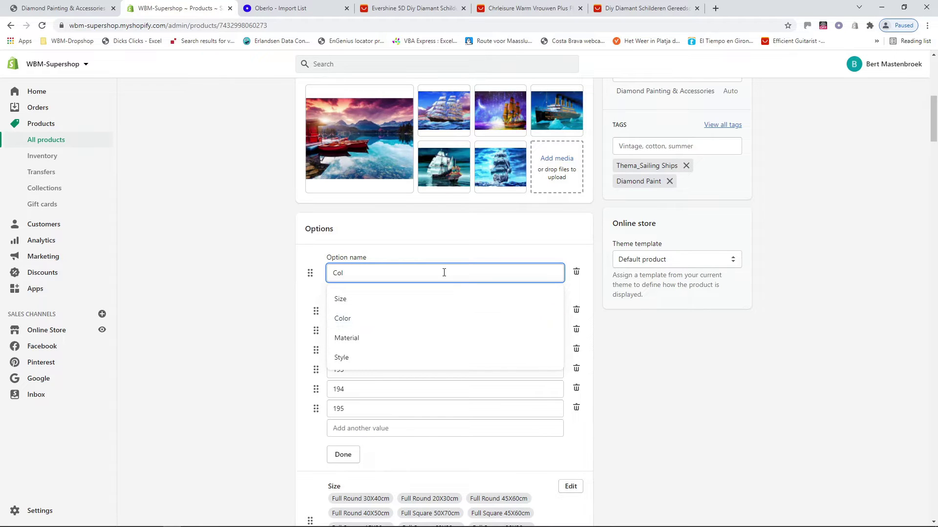
pyautogui.press('BackSpace')
pyautogui.write('Mode')
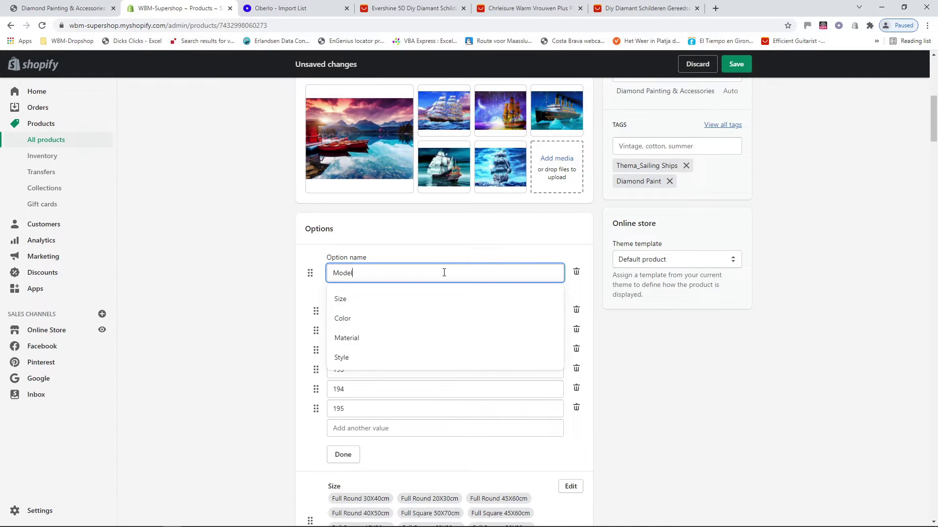
pyautogui.press('Tab')
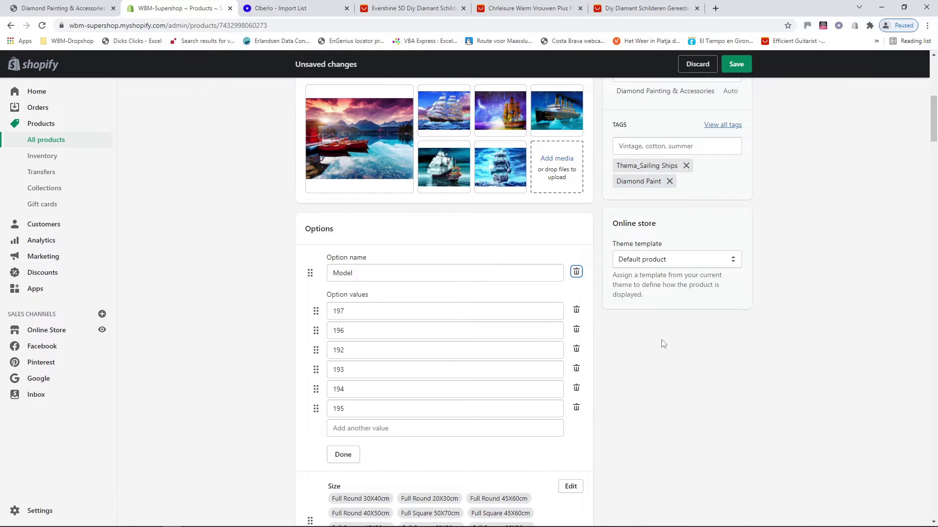
pyautogui.scroll(-3, 662, 343)
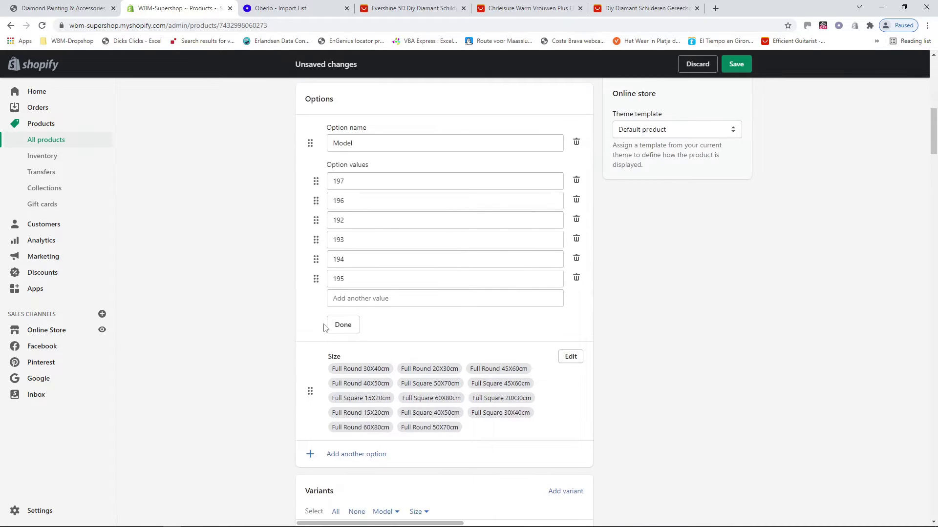
pyautogui.click(343, 325)
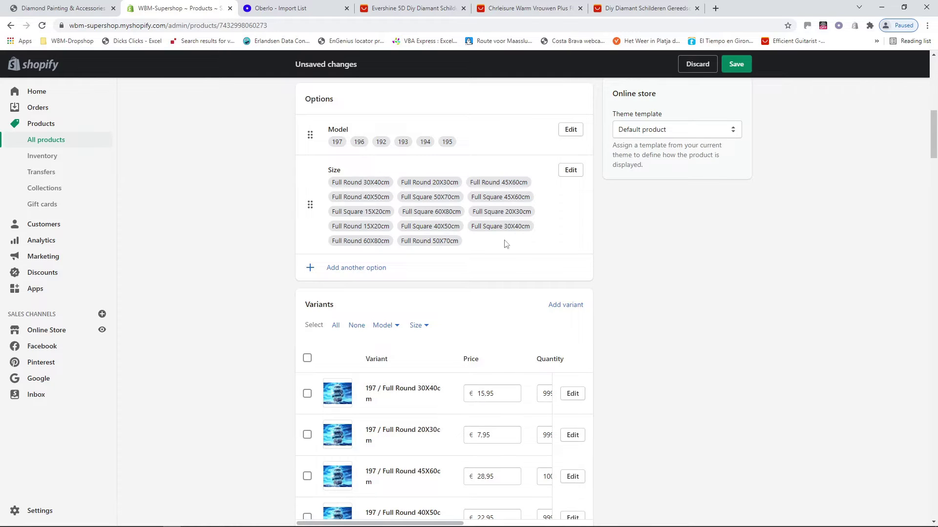
# Step: Change the Model option value 197 to "Model 01" and save the product
pyautogui.click(570, 131)
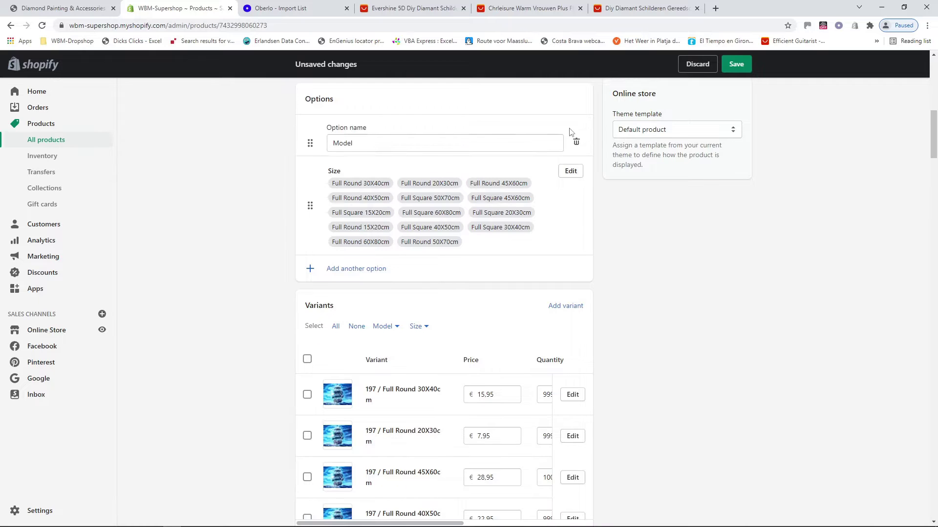
pyautogui.doubleClick(367, 183)
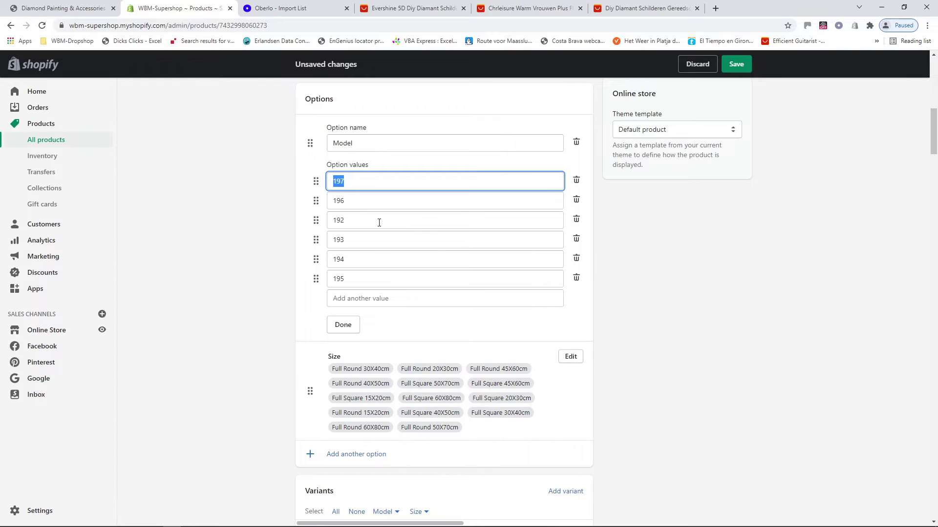
pyautogui.write('Model 01')
pyautogui.press('Tab')
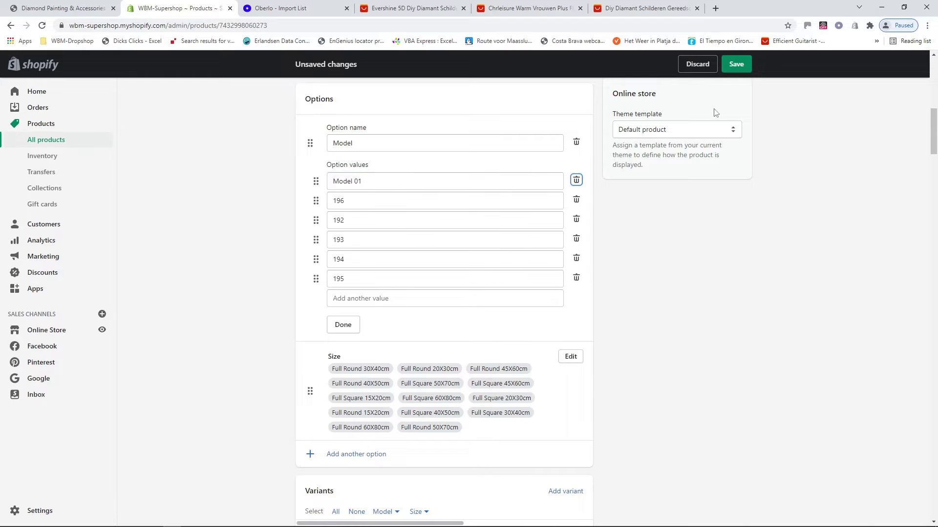
pyautogui.click(736, 67)
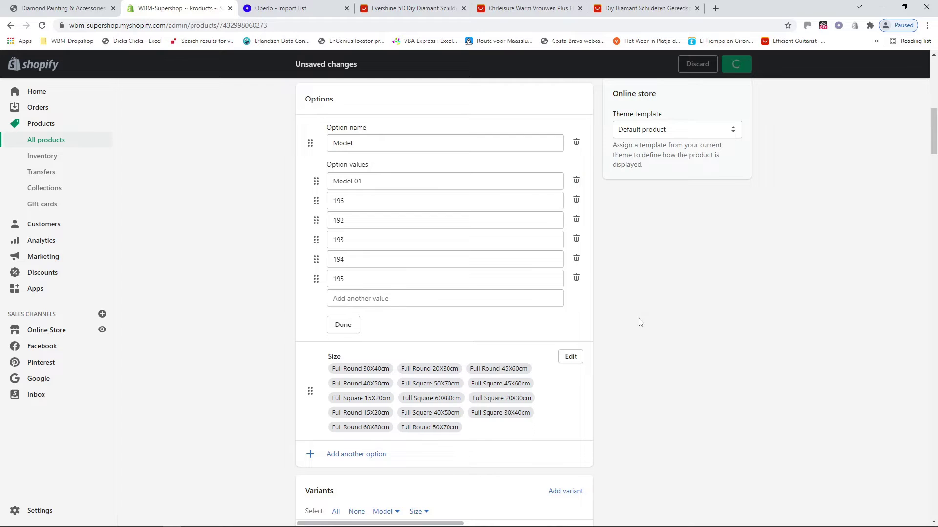
# Step: Look through the variant list to check the names, prices and quantities with the renamed Model 01 value
pyautogui.scroll(-20, 640, 323)
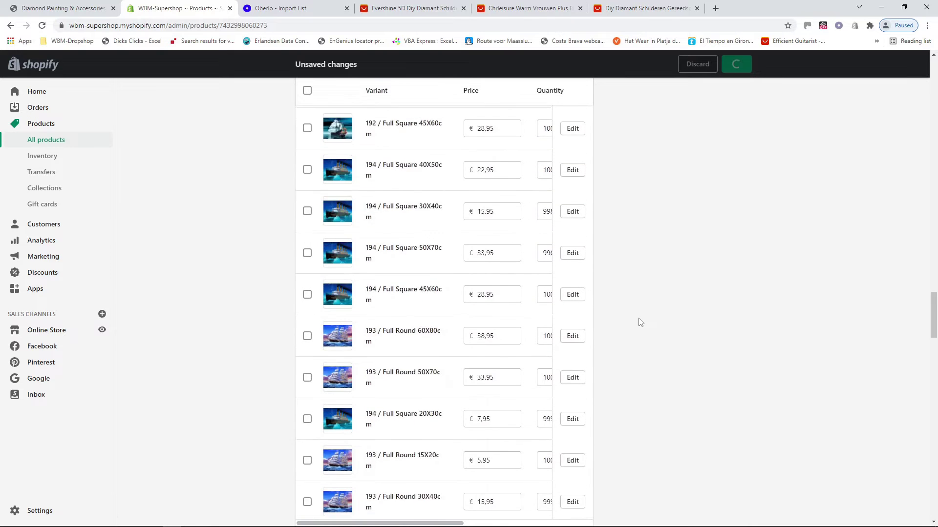
pyautogui.scroll(-6, 640, 322)
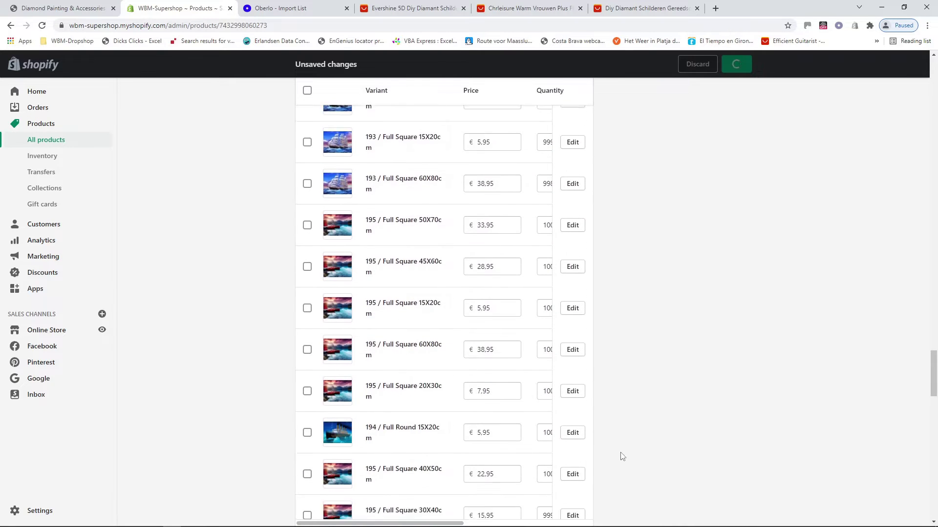
pyautogui.scroll(20, 622, 457)
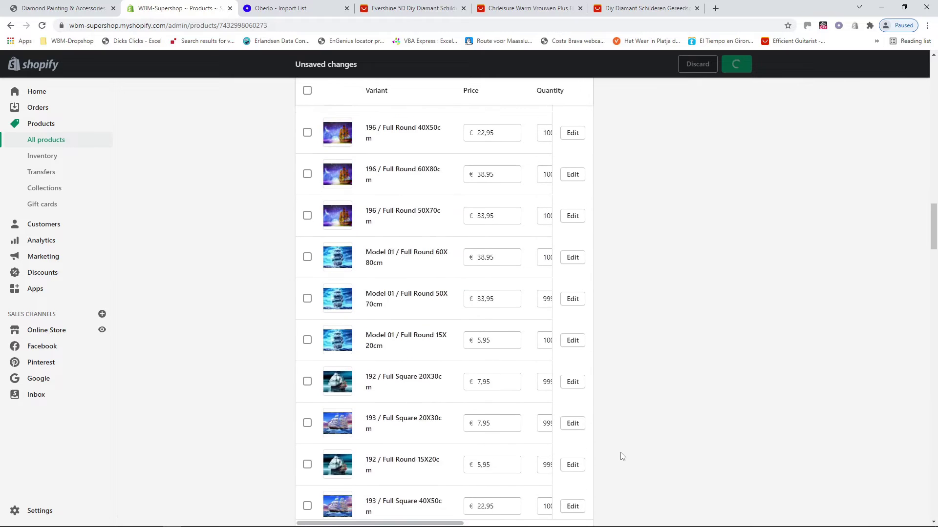
pyautogui.scroll(8, 623, 457)
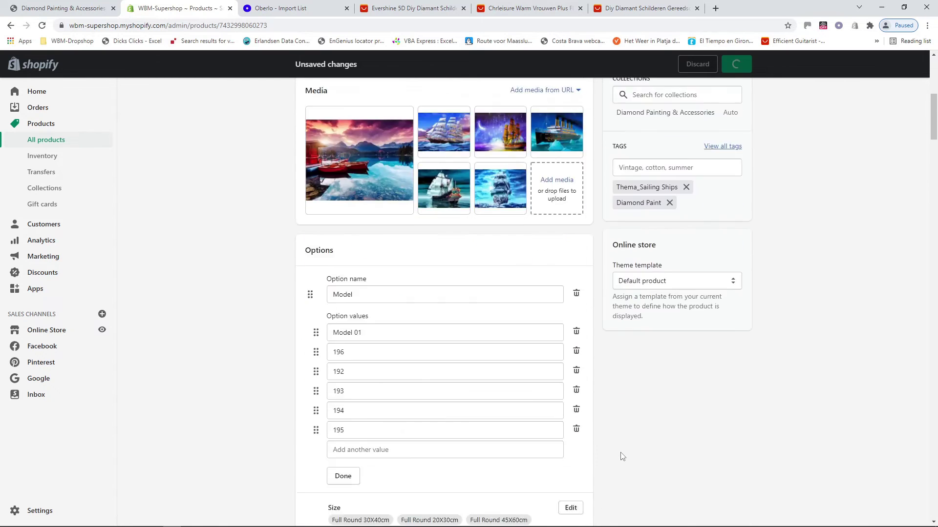
pyautogui.scroll(-5, 621, 456)
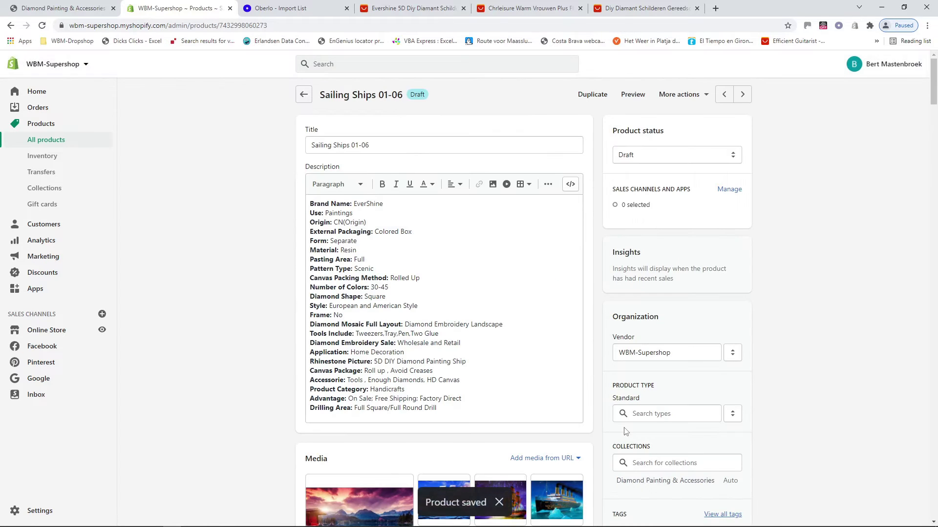
pyautogui.scroll(-15, 551, 411)
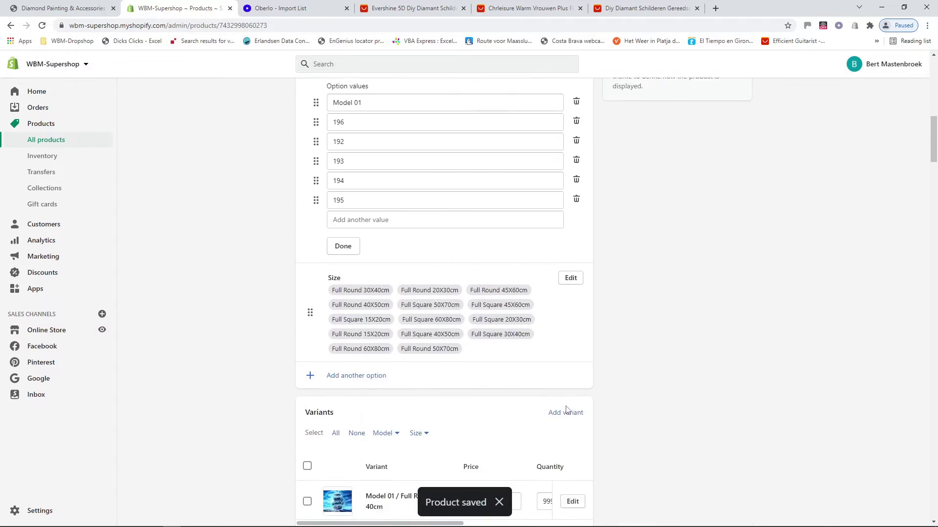
pyautogui.scroll(-2, 567, 410)
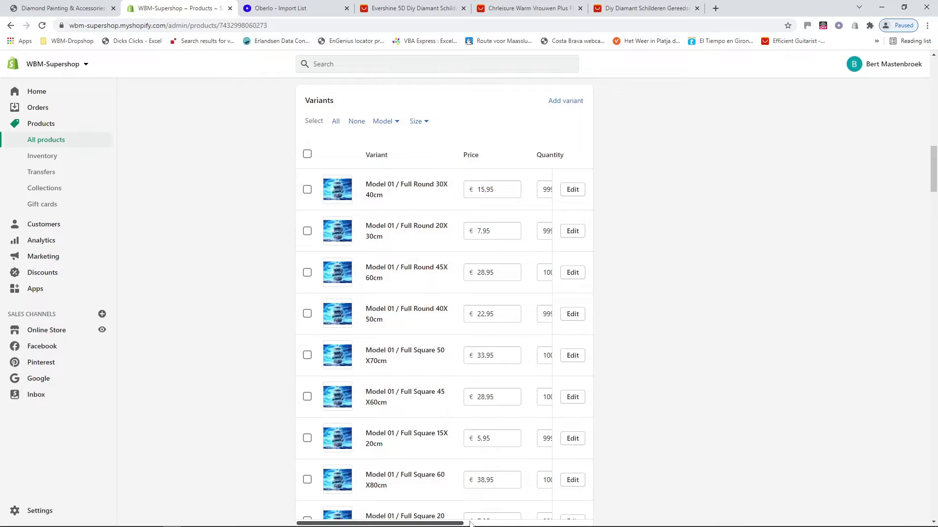
pyautogui.moveTo(461, 524); pyautogui.dragTo(482, 523)
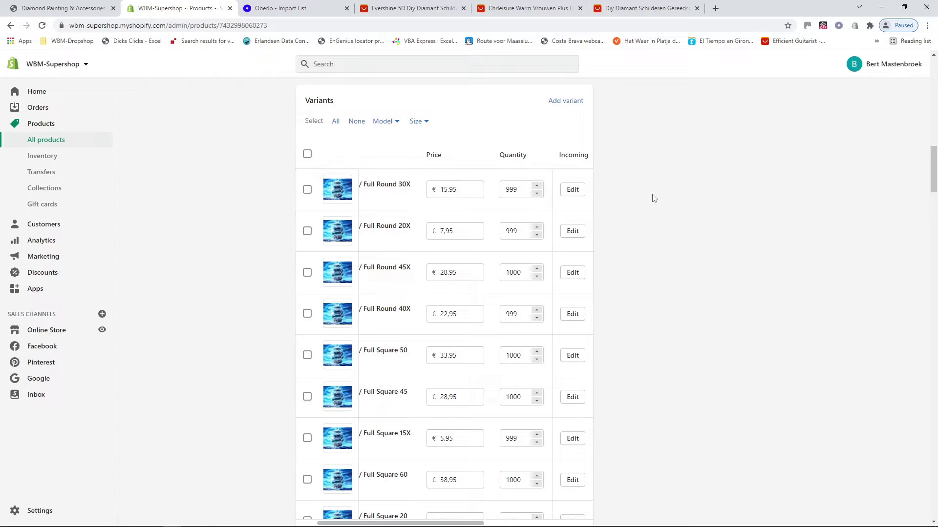
pyautogui.scroll(5, 634, 198)
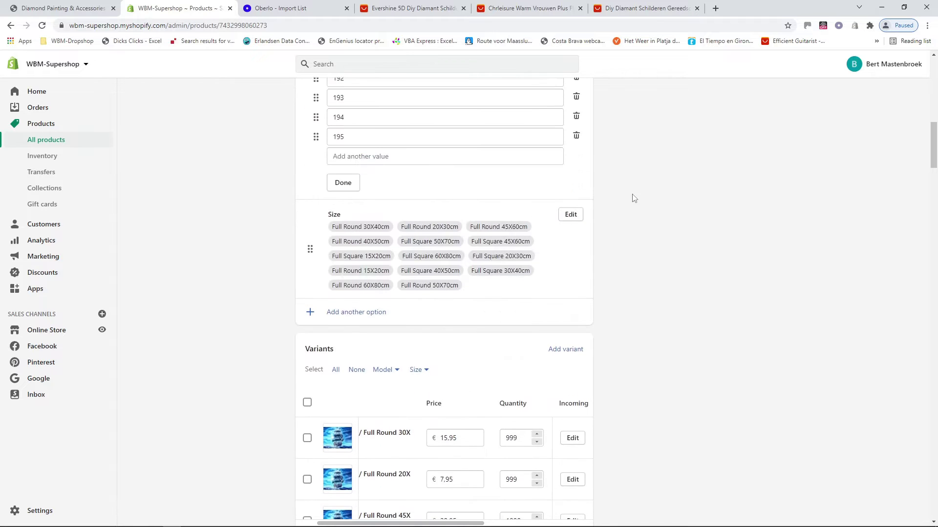
pyautogui.scroll(2, 634, 198)
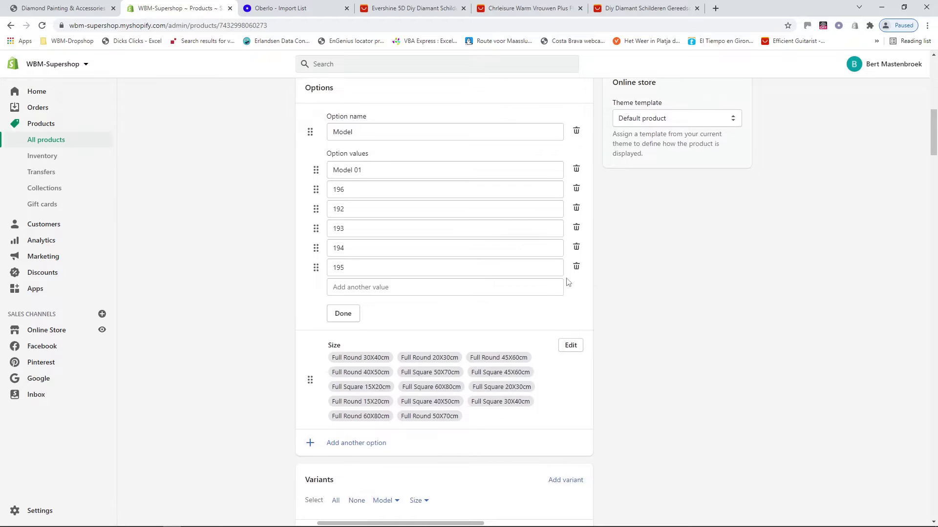
# Step: Close the Model option editor and add a third option named "Shape" with the value "Round"
pyautogui.click(343, 321)
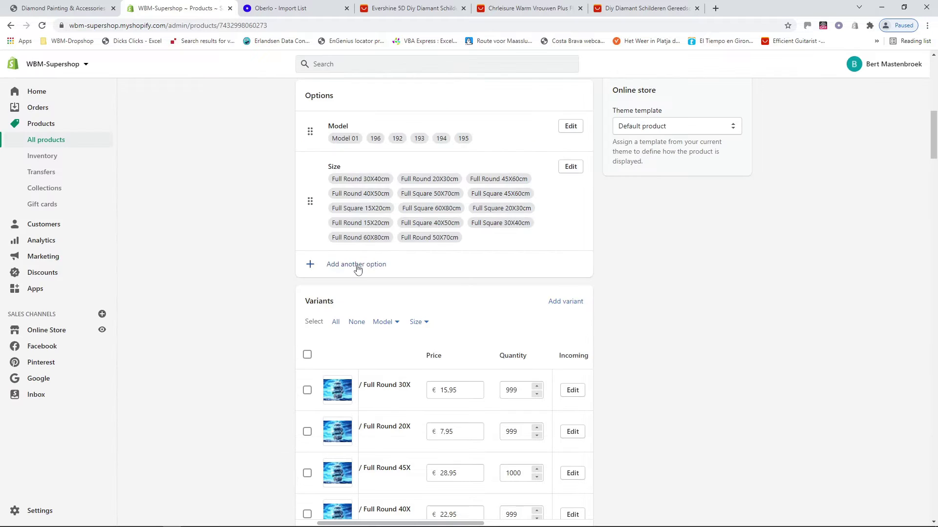
pyautogui.click(356, 266)
pyautogui.click(407, 279)
pyautogui.write('Shape')
pyautogui.press('Tab')
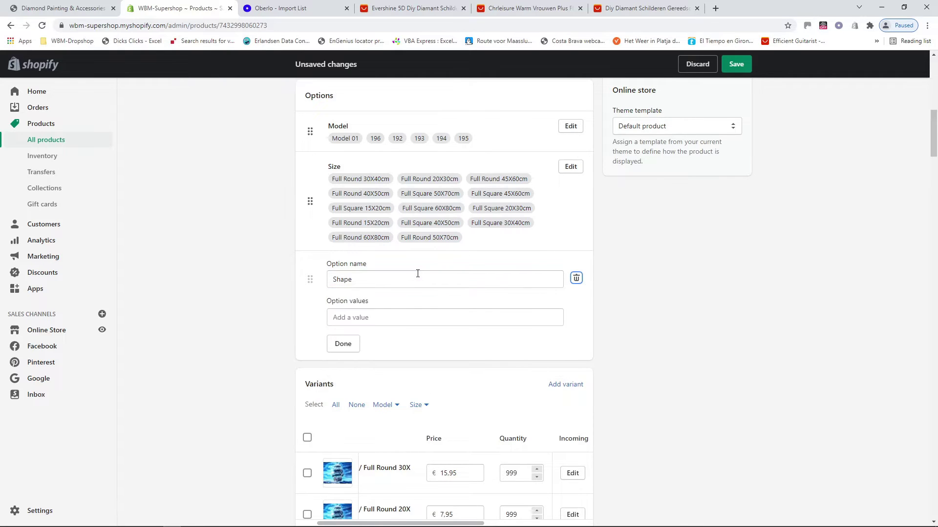
pyautogui.press('Tab')
pyautogui.write('Round')
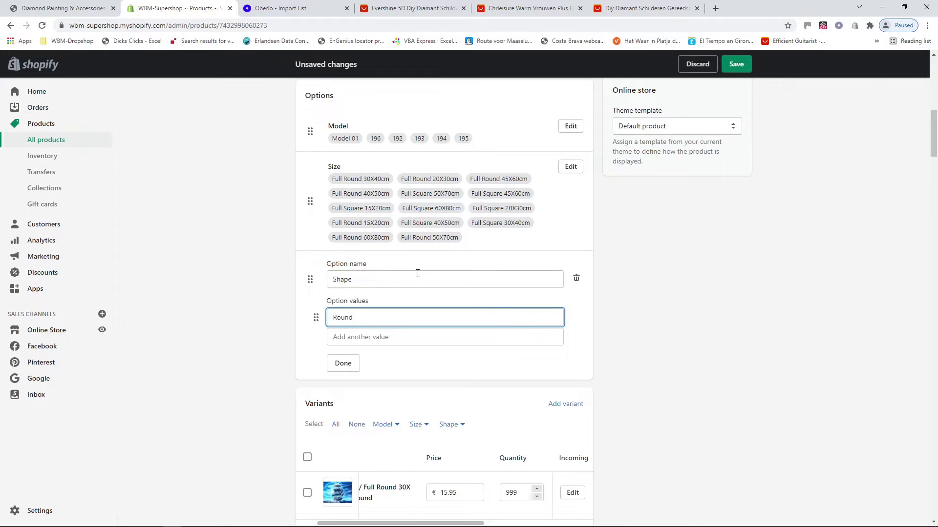
pyautogui.press('Tab')
pyautogui.click(342, 364)
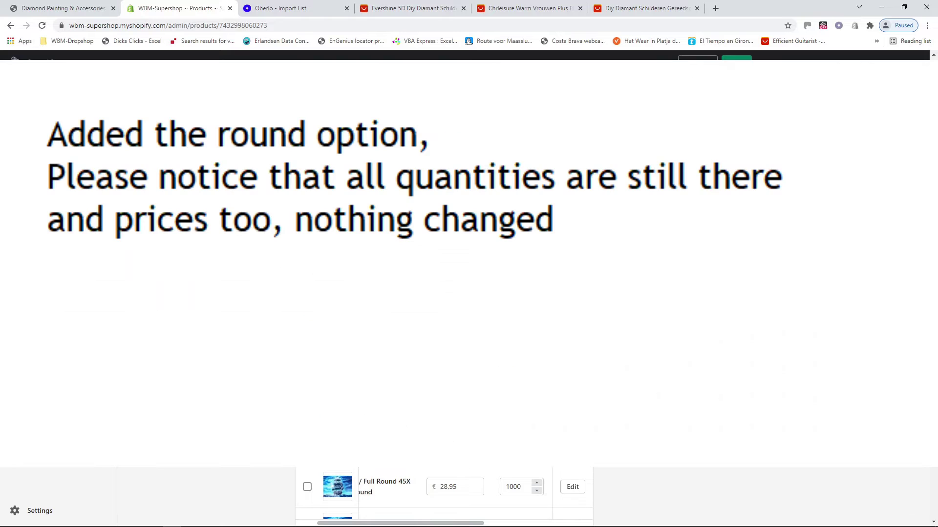
# Step: Examine the variants down to the end of the list for their new Shape value, prices and quantities
pyautogui.scroll(5, 445, 493)
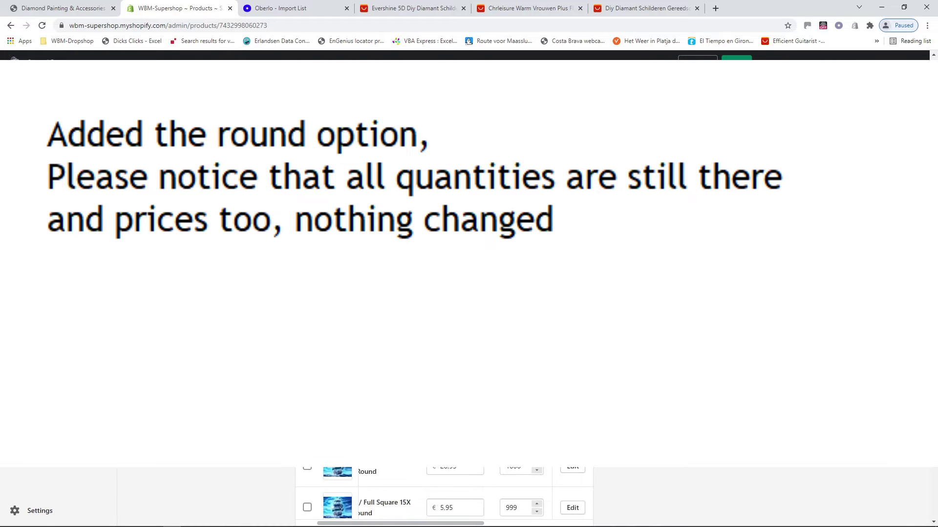
pyautogui.scroll(-20, 627, 369)
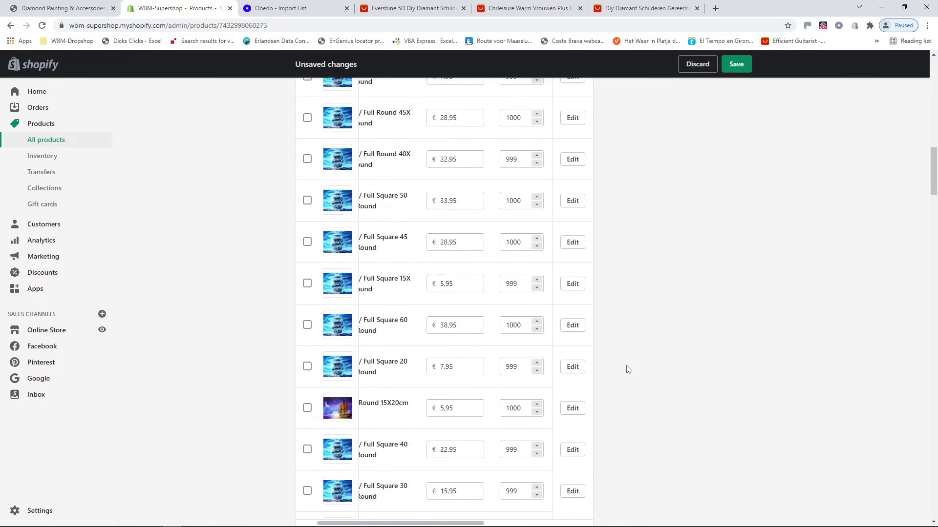
pyautogui.scroll(-20, 627, 370)
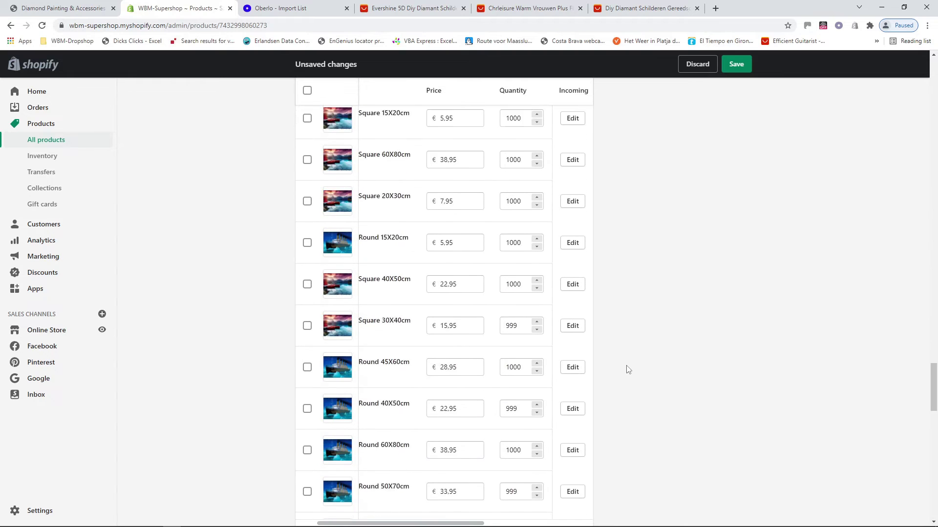
pyautogui.scroll(-3, 628, 370)
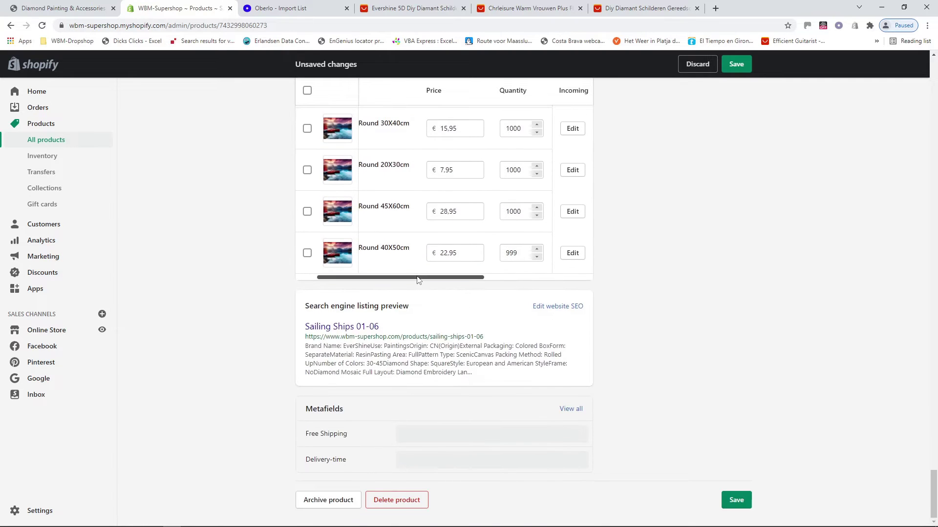
pyautogui.moveTo(409, 278); pyautogui.dragTo(343, 282)
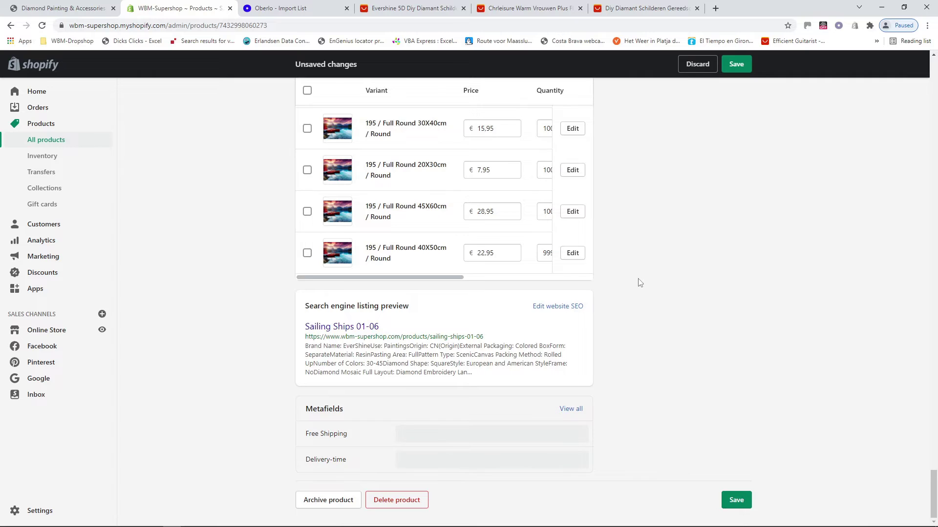
# Step: Reorder the product options so that Shape comes directly after Model and before Size
pyautogui.scroll(15, 647, 283)
pyautogui.scroll(10, 648, 285)
pyautogui.scroll(10, 648, 284)
pyautogui.scroll(10, 648, 284)
pyautogui.scroll(1, 648, 284)
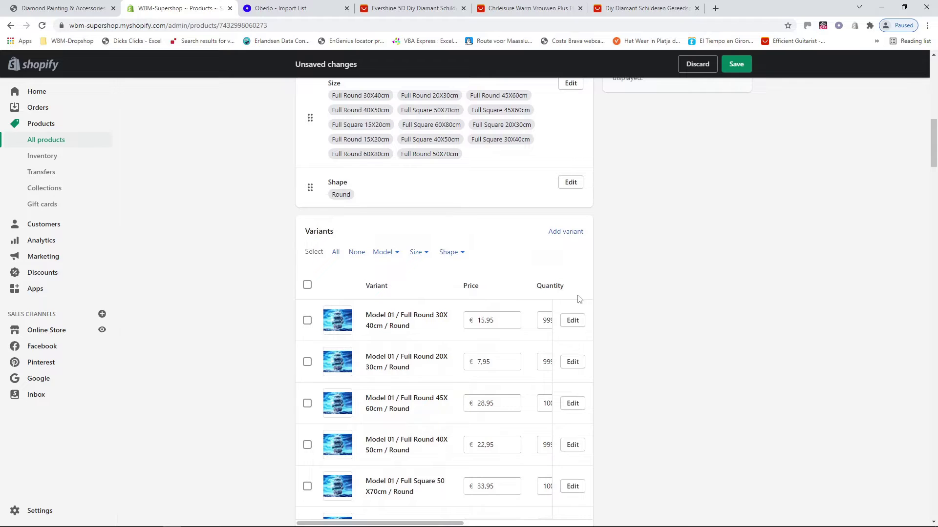
pyautogui.scroll(2, 631, 300)
pyautogui.scroll(-2, 631, 300)
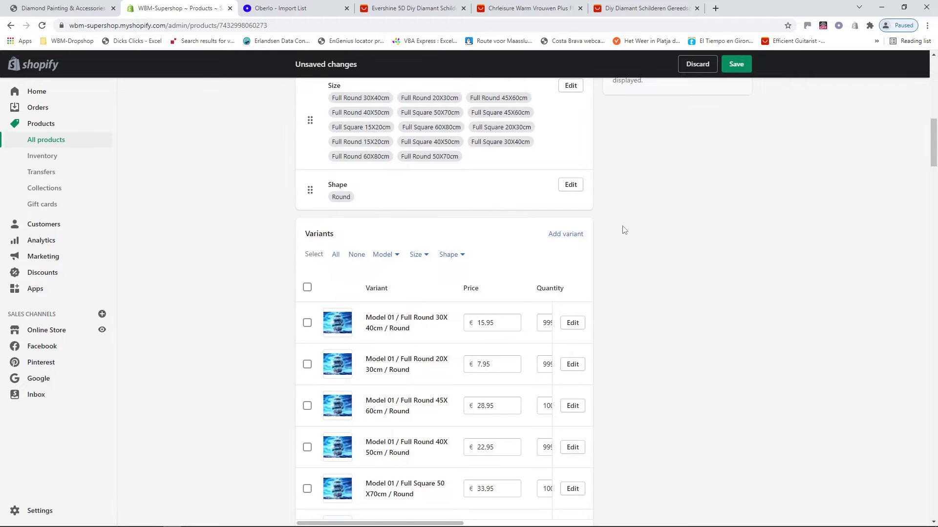
pyautogui.scroll(3, 622, 228)
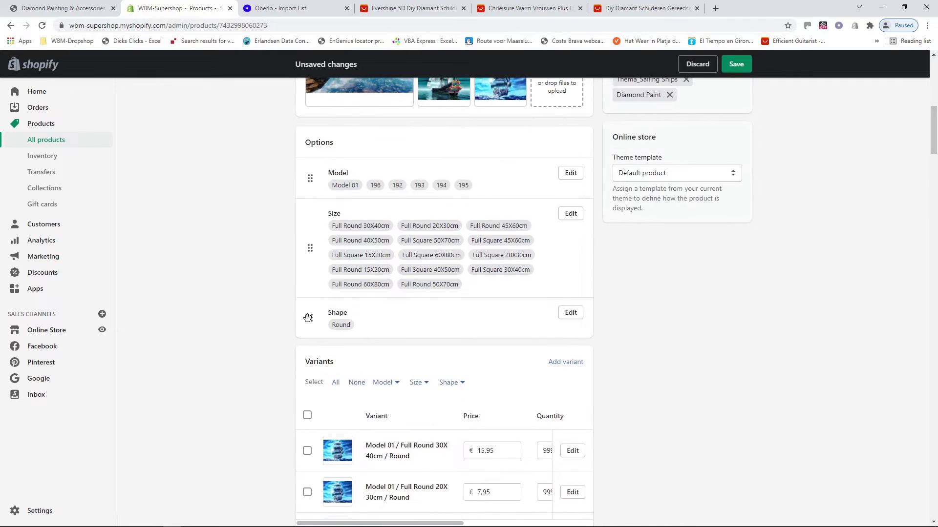
pyautogui.moveTo(308, 318); pyautogui.dragTo(310, 218)
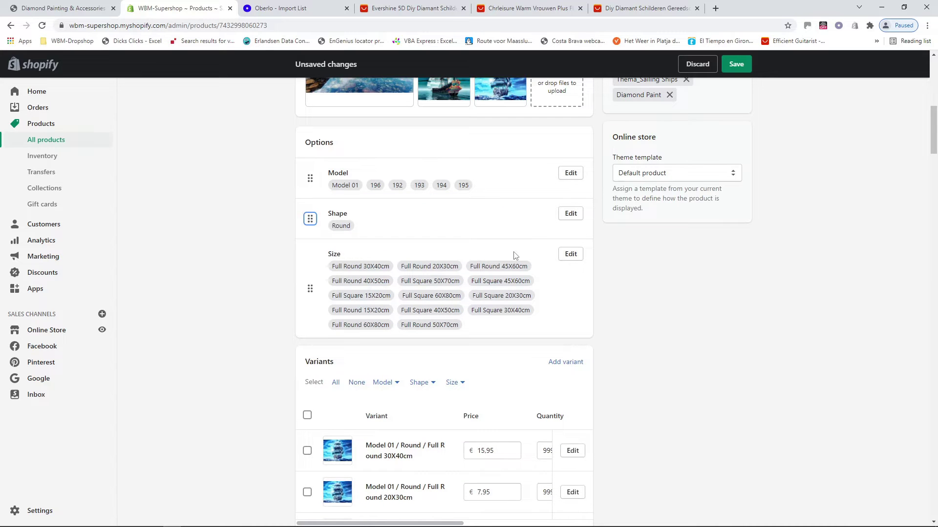
# Step: Edit the Size option and rename the first four Full Round values to 15 x 20 cm, 20 x 30 cm, 30 x 40 cm and 45 x 60 cm
pyautogui.scroll(-3, 643, 323)
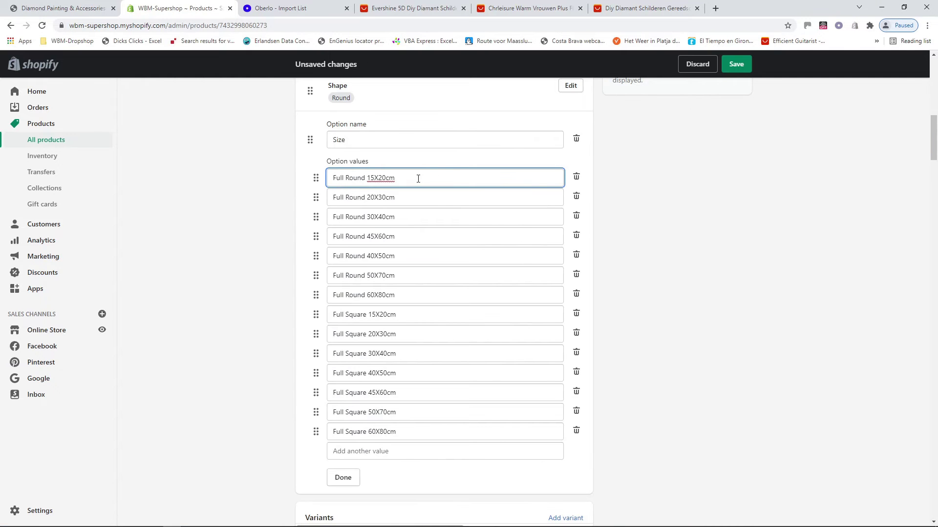
pyautogui.tripleClick(418, 179)
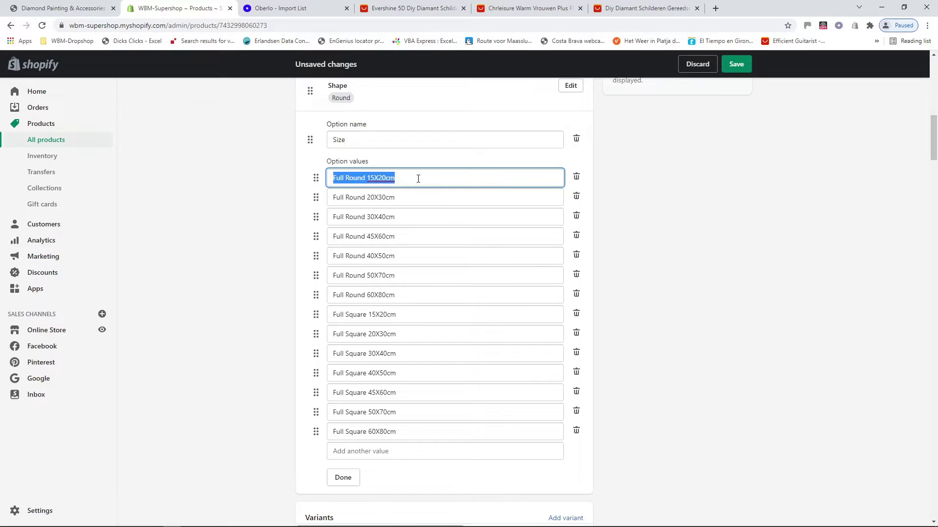
pyautogui.write('15 x 20')
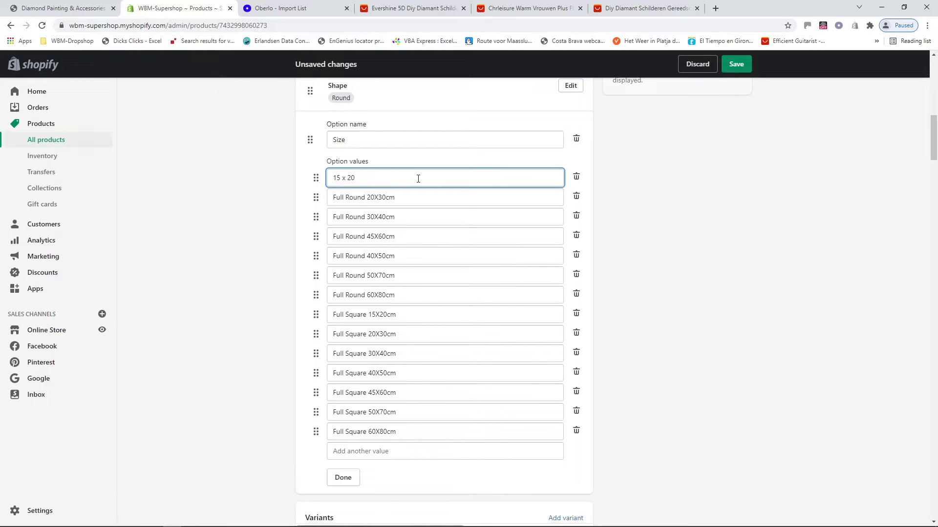
pyautogui.press('Tab')
pyautogui.write('20 x 30')
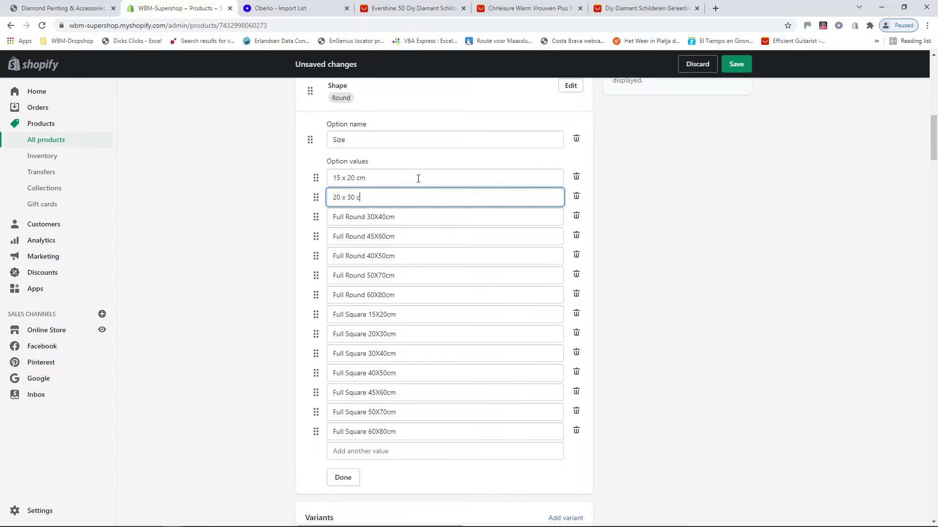
pyautogui.press('Tab')
pyautogui.write('3')
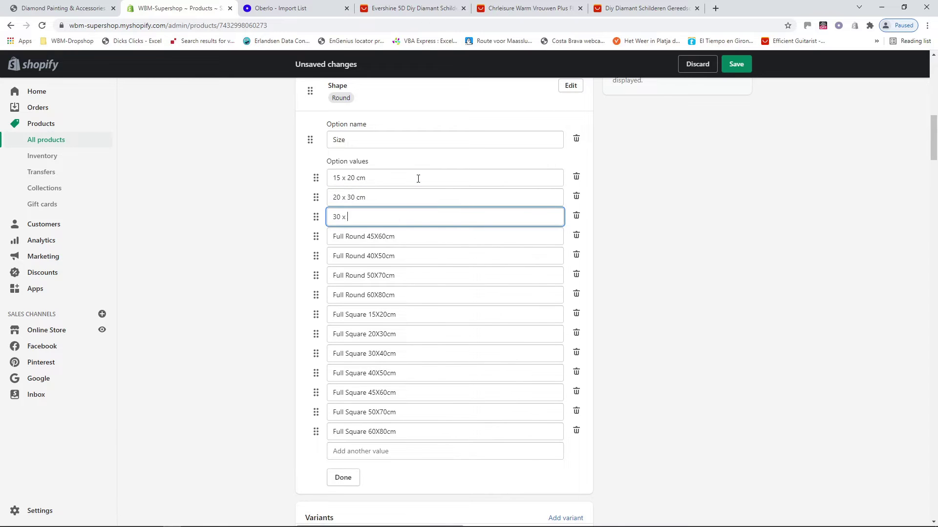
pyautogui.press('Tab')
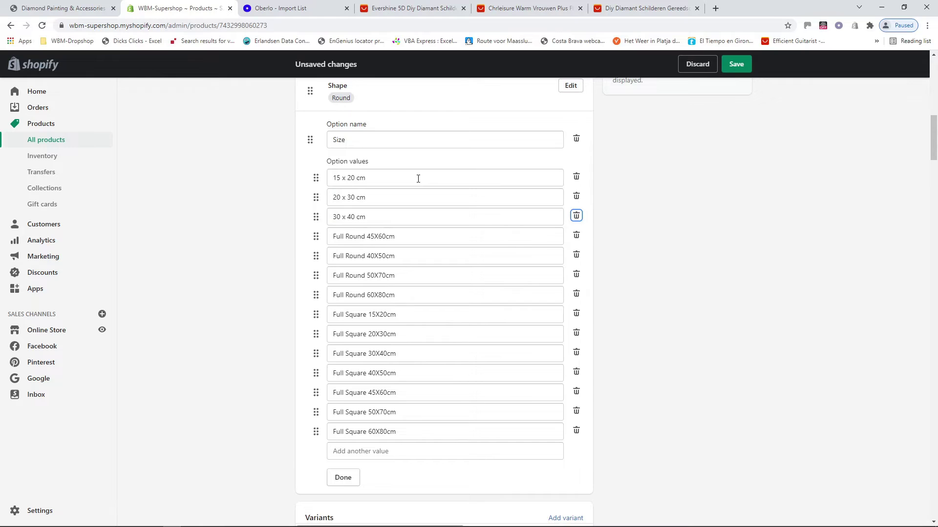
pyautogui.write('45 x 60')
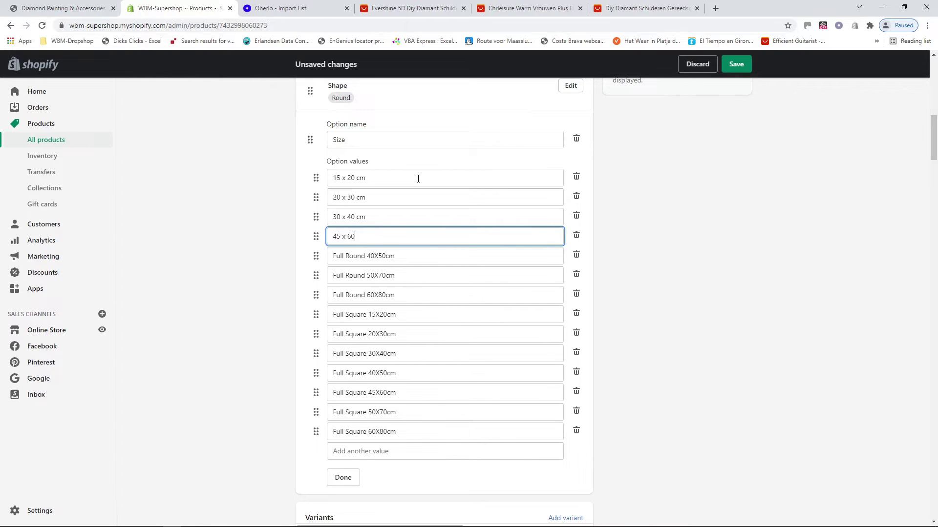
# Step: Rename the remaining three Full Round size values to 40 x 50 cm, 50 x 70 cm and 60 x 80 cm
pyautogui.press('Tab')
pyautogui.press('Tab')
pyautogui.press('Tab')
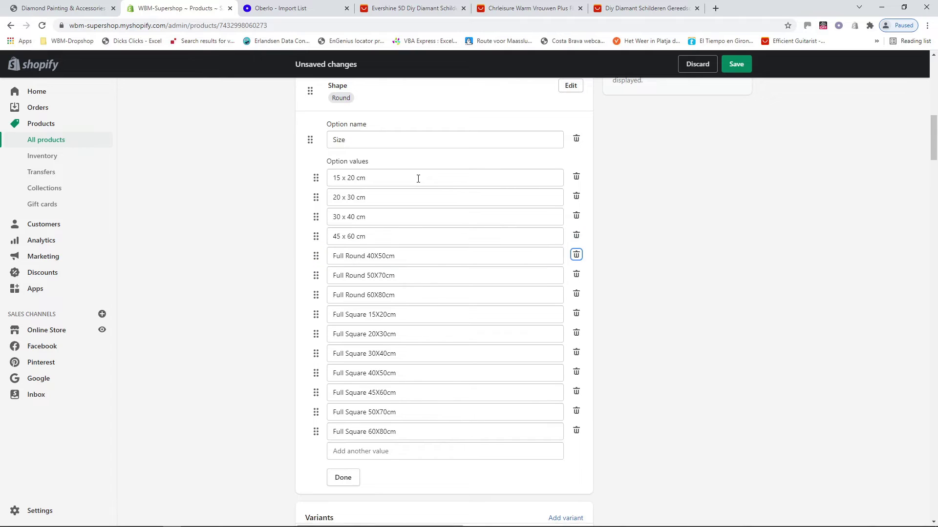
pyautogui.hotkey('shift', 'Tab')
pyautogui.write('40 x 50 cm')
pyautogui.press('Tab')
pyautogui.press('Tab')
pyautogui.press('Tab')
pyautogui.write('50 x 70 cm')
pyautogui.press('Tab')
pyautogui.press('Tab')
pyautogui.press('Tab')
pyautogui.write('60 x 80')
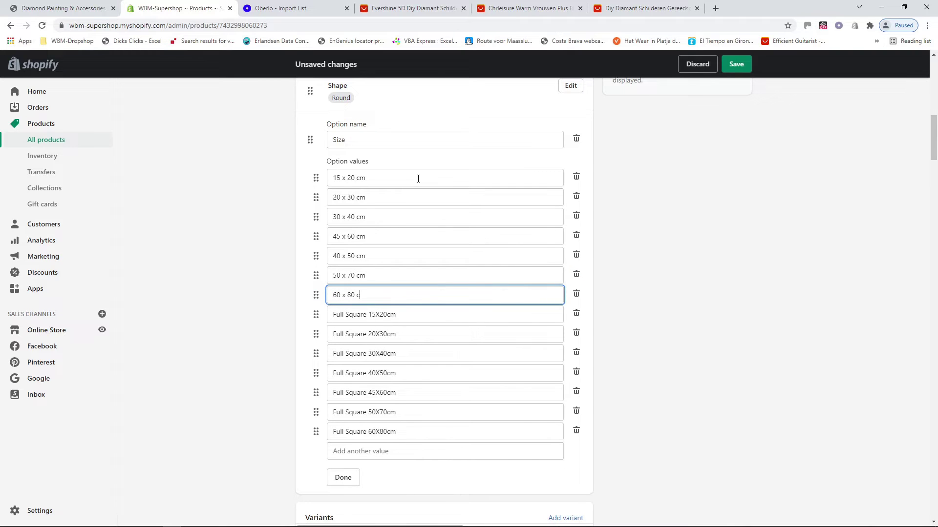
pyautogui.press('Tab')
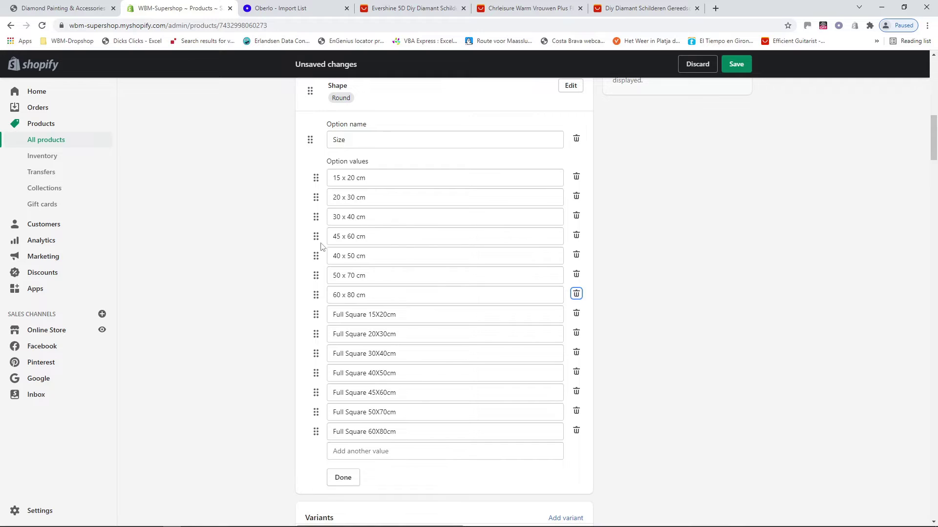
# Step: Move the 45 x 60 cm size value below 40 x 50 cm and save the product
pyautogui.moveTo(315, 237); pyautogui.dragTo(312, 254)
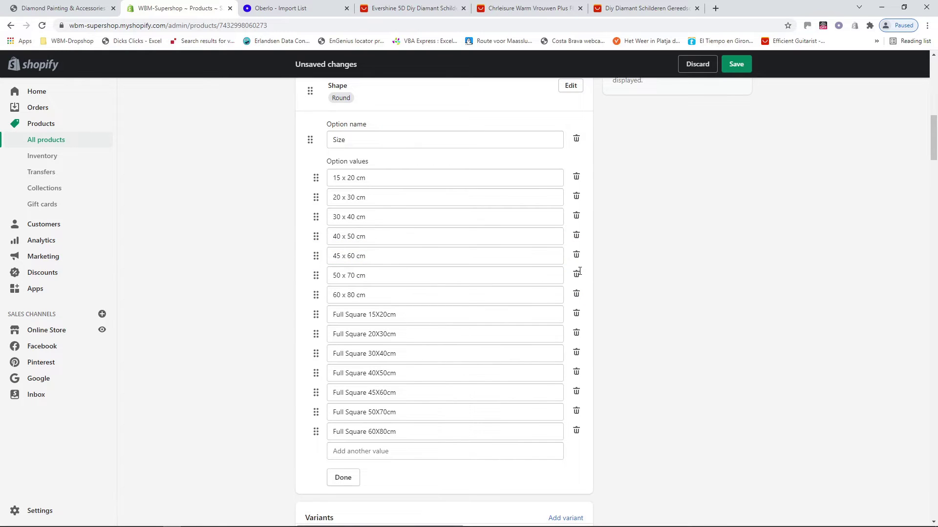
pyautogui.click(740, 68)
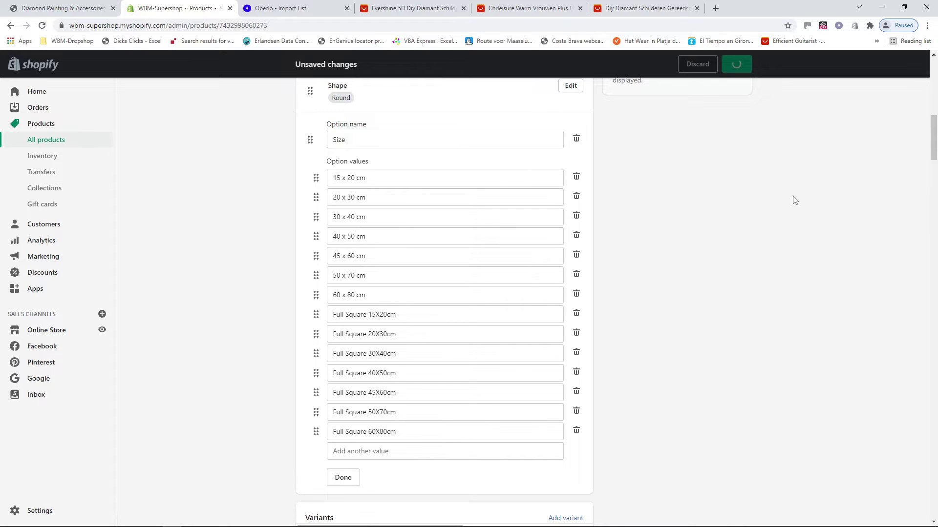
# Step: Change the product status of Sailing Ships 01-06 to Active
pyautogui.scroll(10, 794, 200)
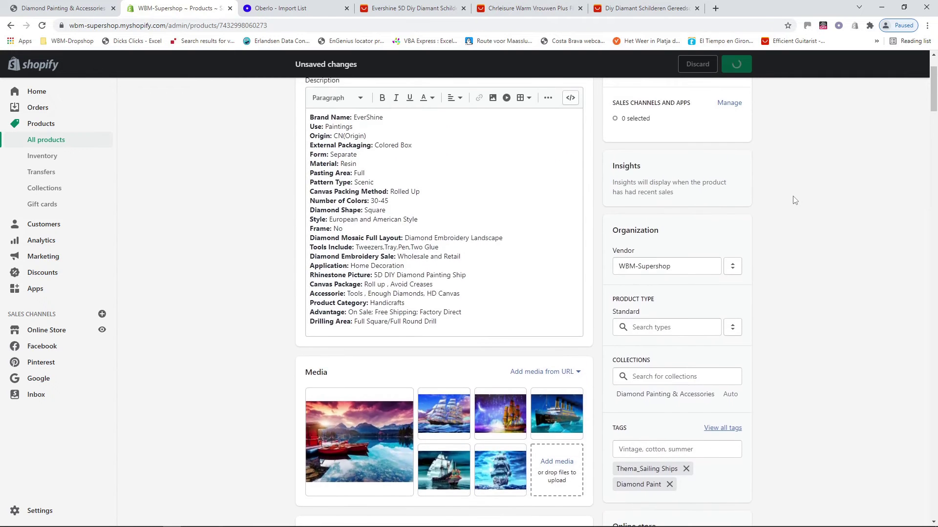
pyautogui.scroll(2, 794, 199)
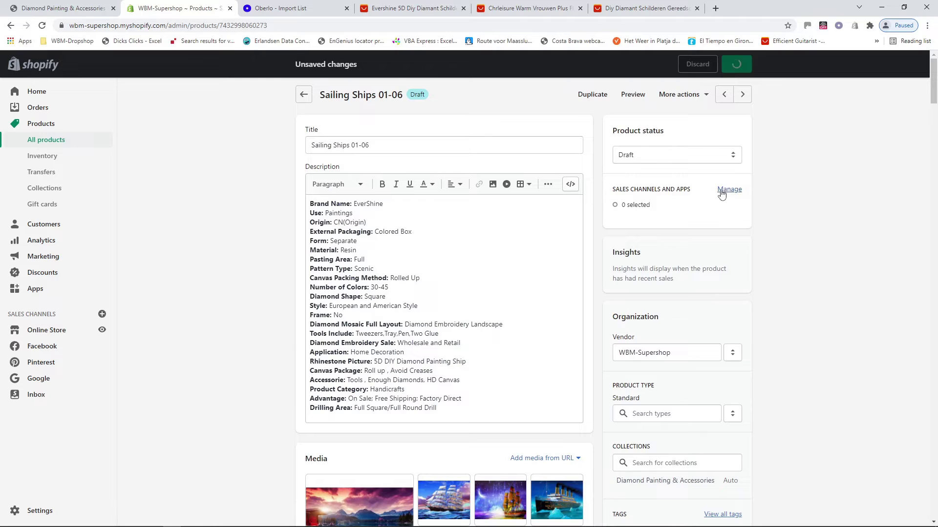
pyautogui.click(732, 155)
pyautogui.click(734, 172)
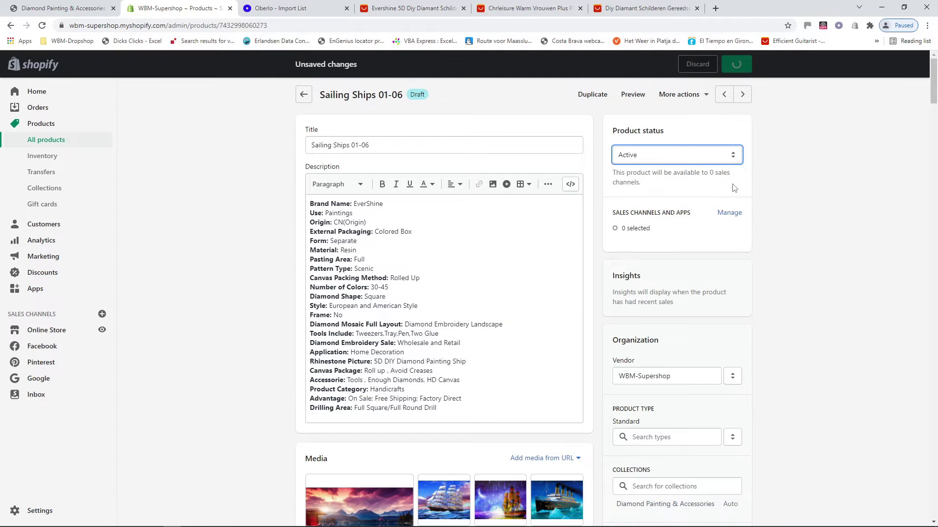
# Step: Make the product available on the Online Store sales channel and save it
pyautogui.click(730, 213)
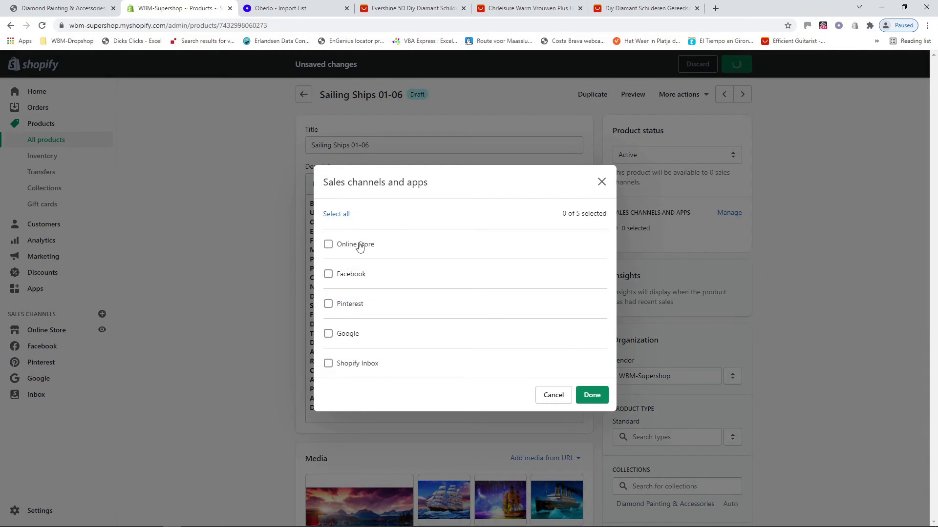
pyautogui.click(592, 399)
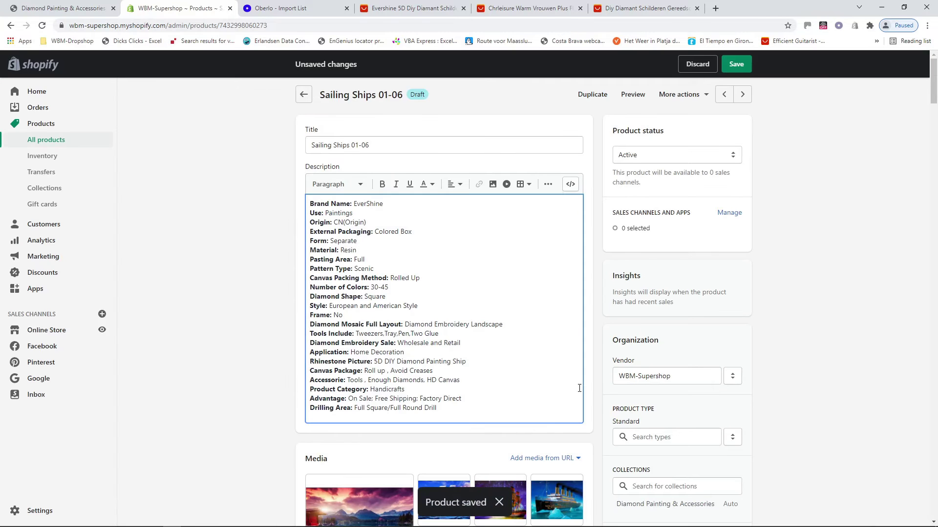
pyautogui.click(729, 213)
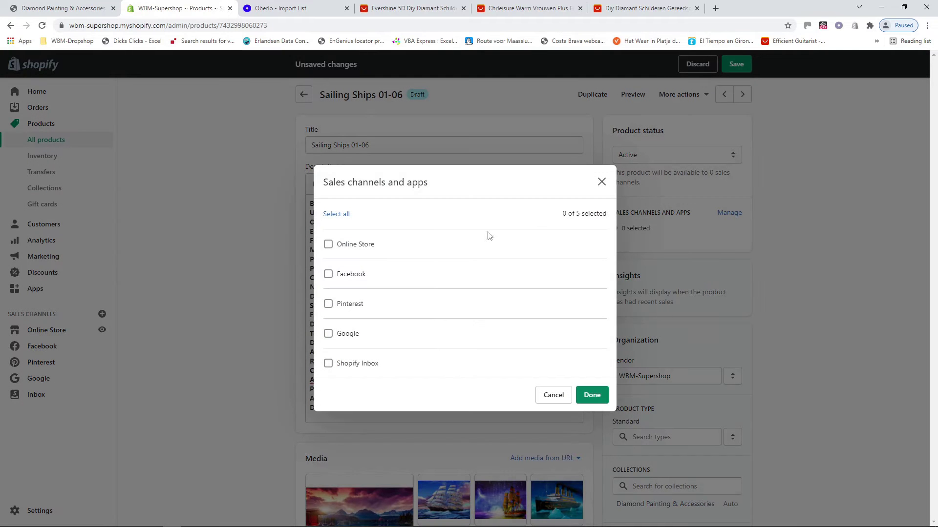
pyautogui.click(357, 247)
pyautogui.click(592, 395)
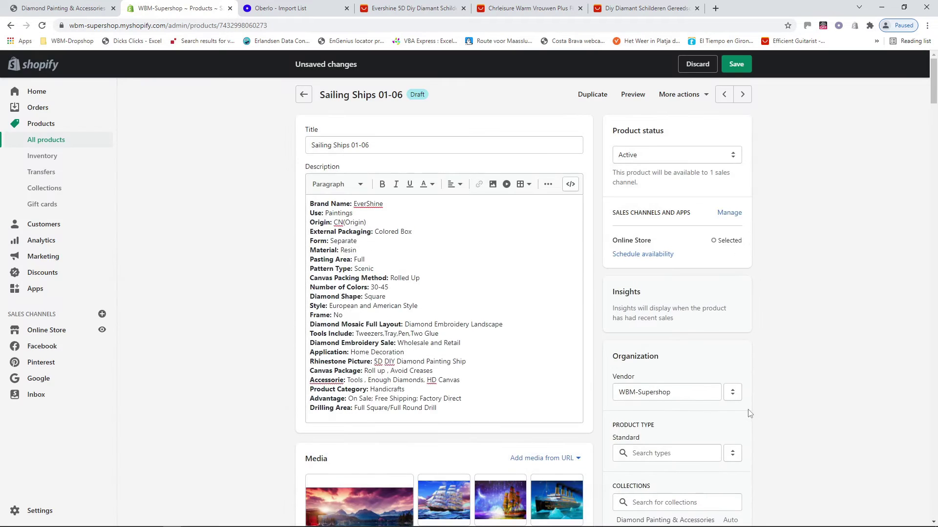
pyautogui.click(740, 67)
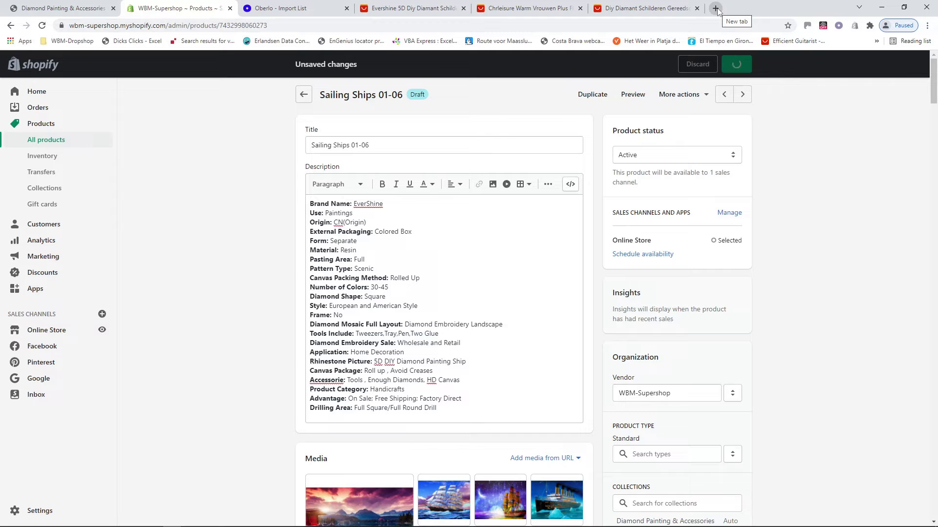
# Step: Switch to the storefront, reload it, filter Diamond Painting & Accessories by the Sailing Ships theme and open the Sailing Ships 01-06 product page
pyautogui.click(67, 9)
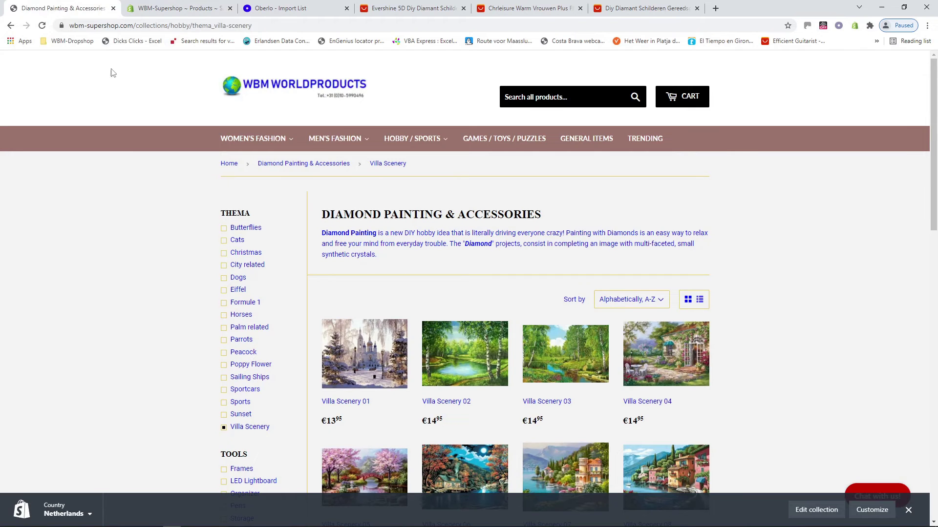
pyautogui.click(42, 26)
pyautogui.click(331, 169)
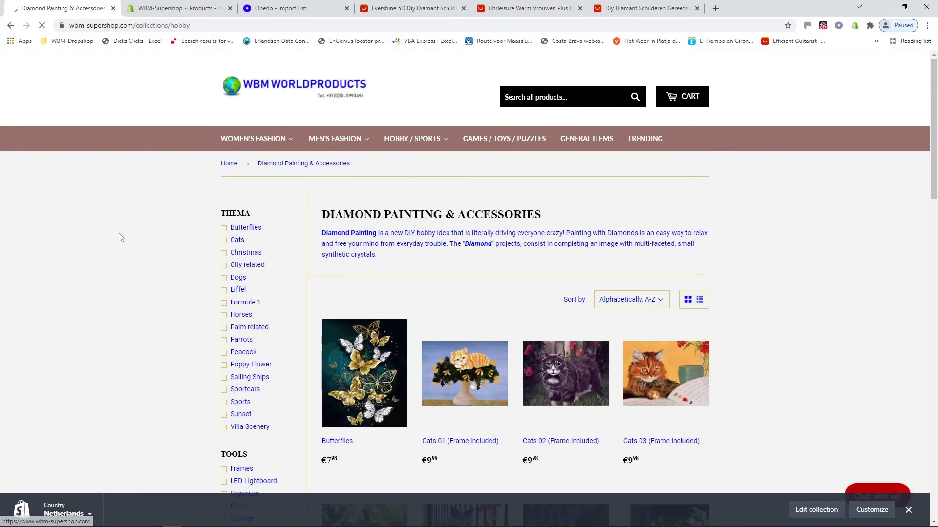
pyautogui.click(250, 379)
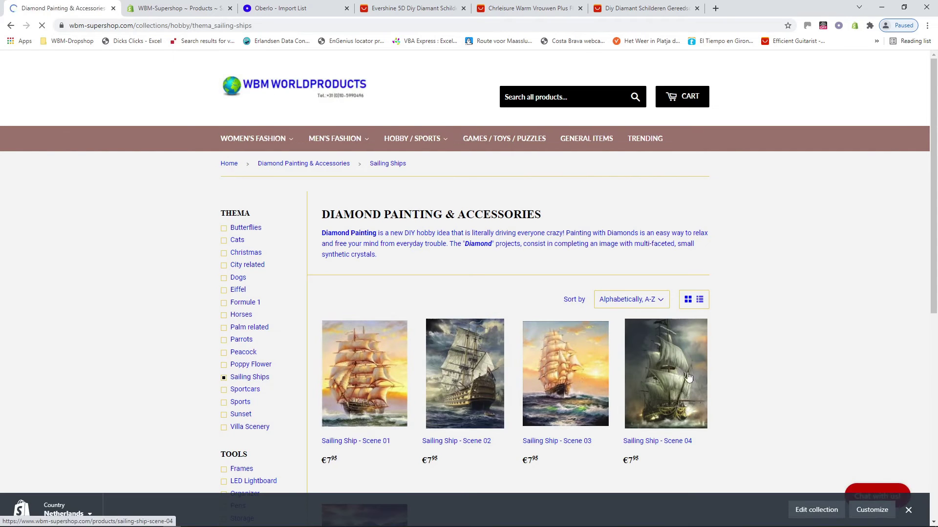
pyautogui.scroll(-5, 757, 389)
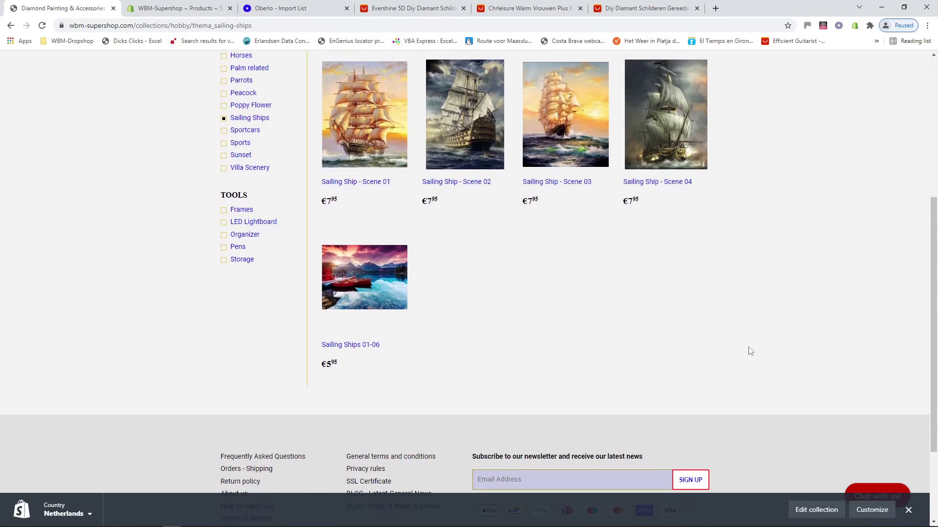
pyautogui.click(355, 284)
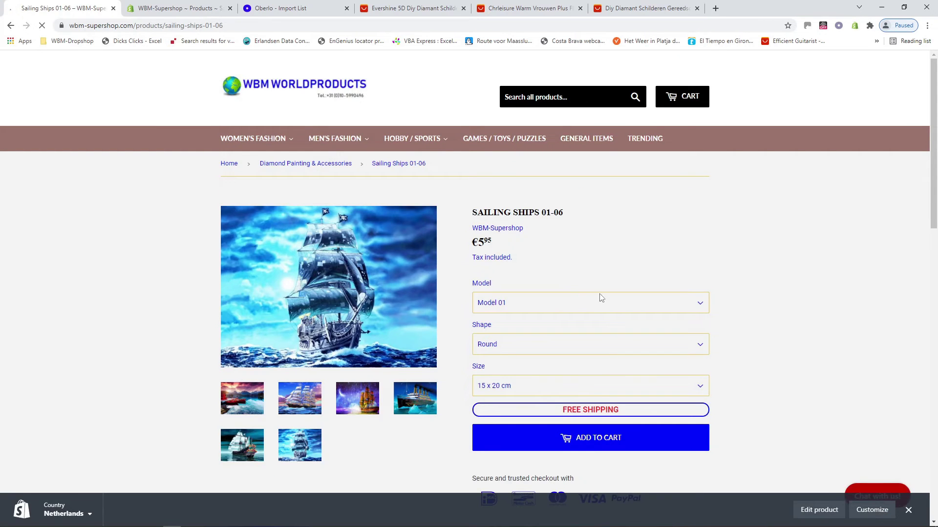
# Step: Check the Model, Shape and Size choices on the product page, selecting Model 01, Round and Full Square 15X20cm
pyautogui.click(701, 306)
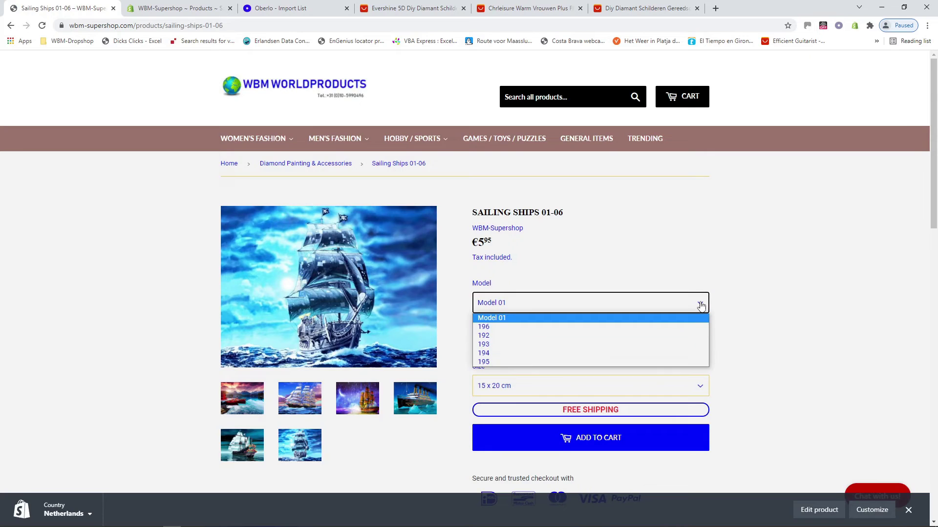
pyautogui.click(651, 320)
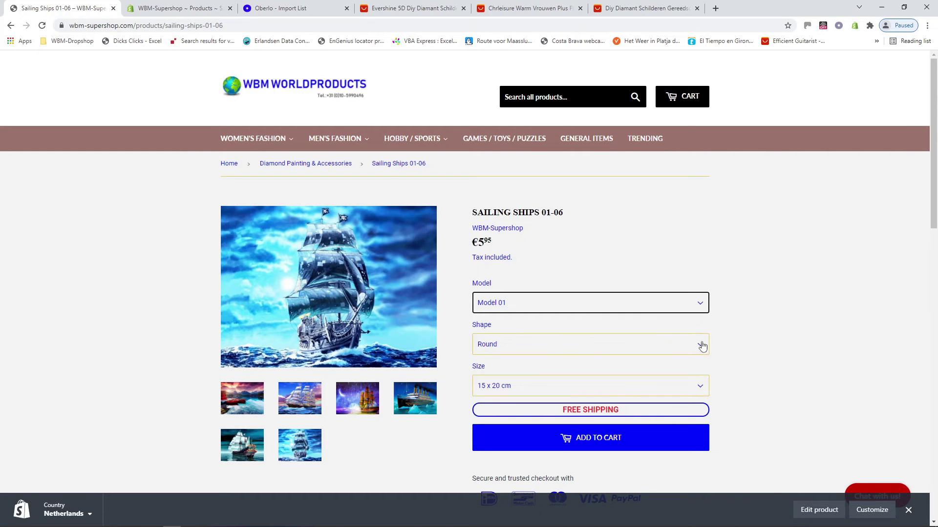
pyautogui.click(702, 346)
pyautogui.click(680, 360)
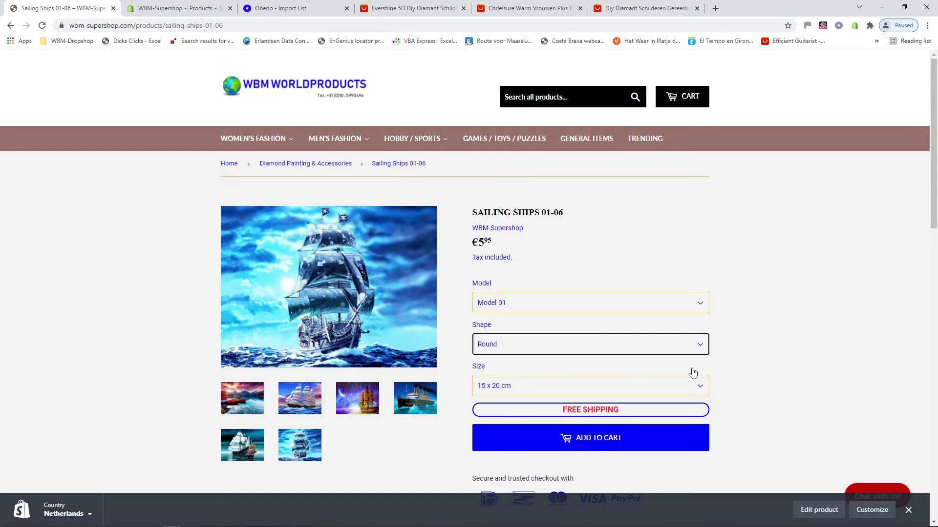
pyautogui.click(704, 393)
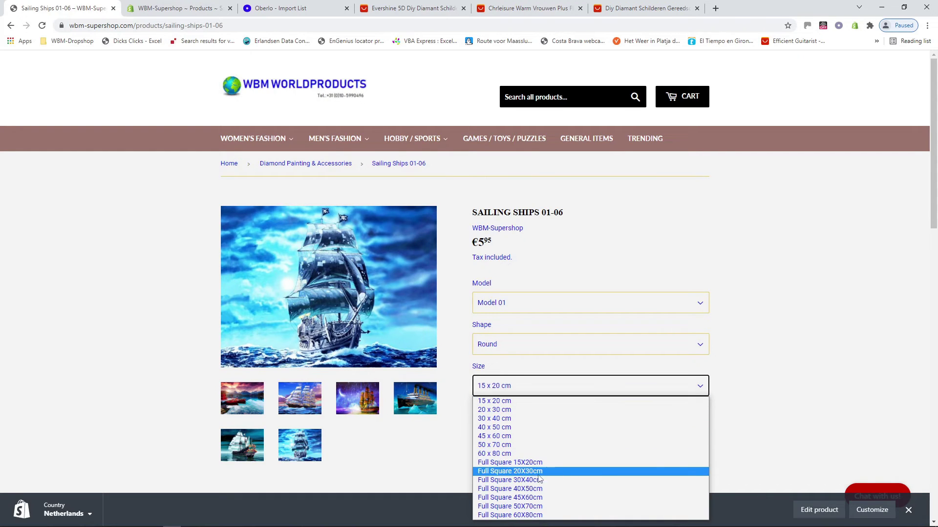
pyautogui.click(522, 463)
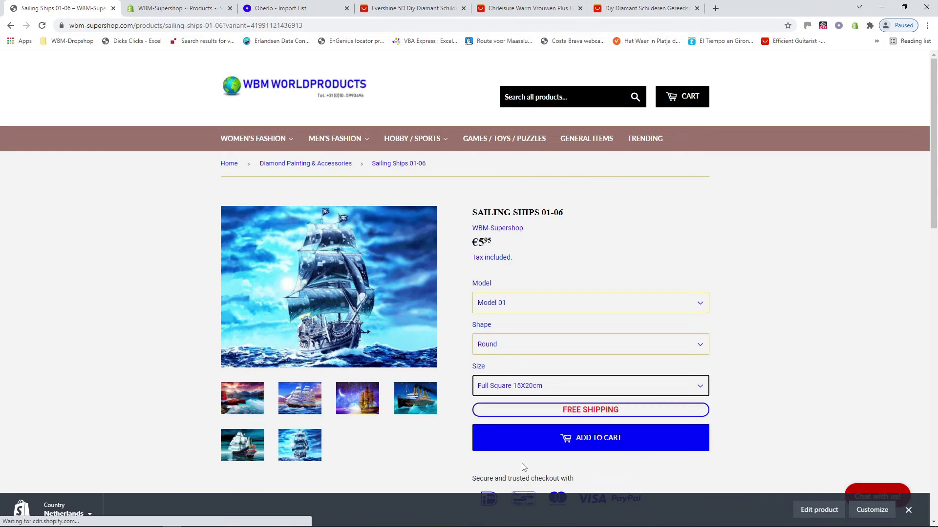
pyautogui.scroll(-3, 758, 436)
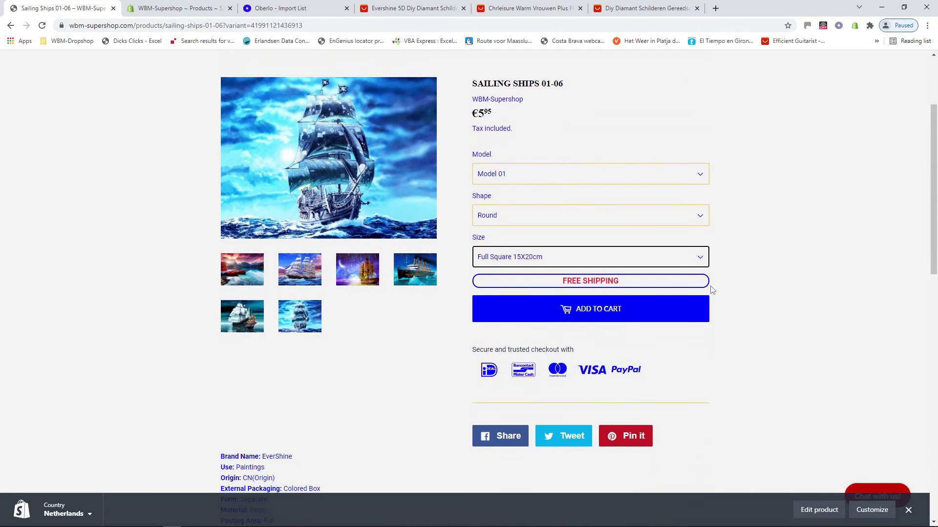
# Step: Choose the size 60 x 80 cm for Model 01 and look through the whole product page
pyautogui.click(700, 257)
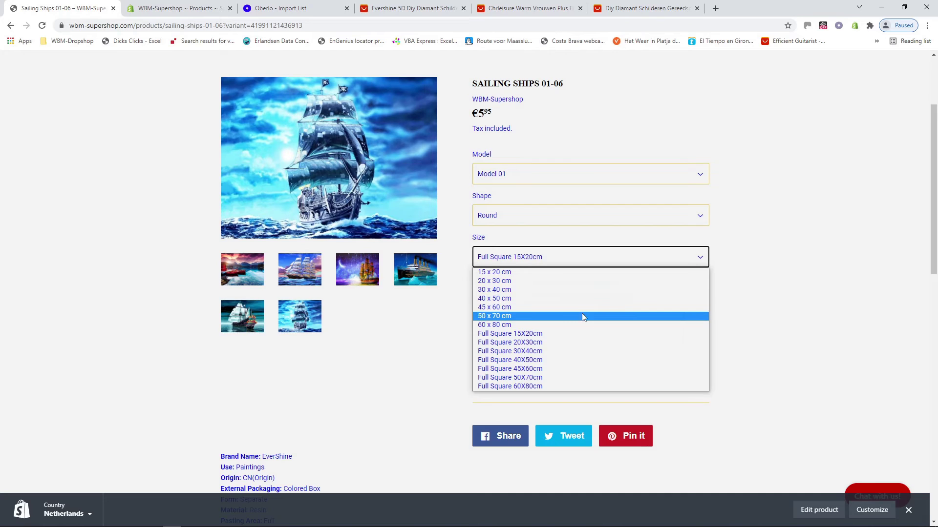
pyautogui.click(559, 326)
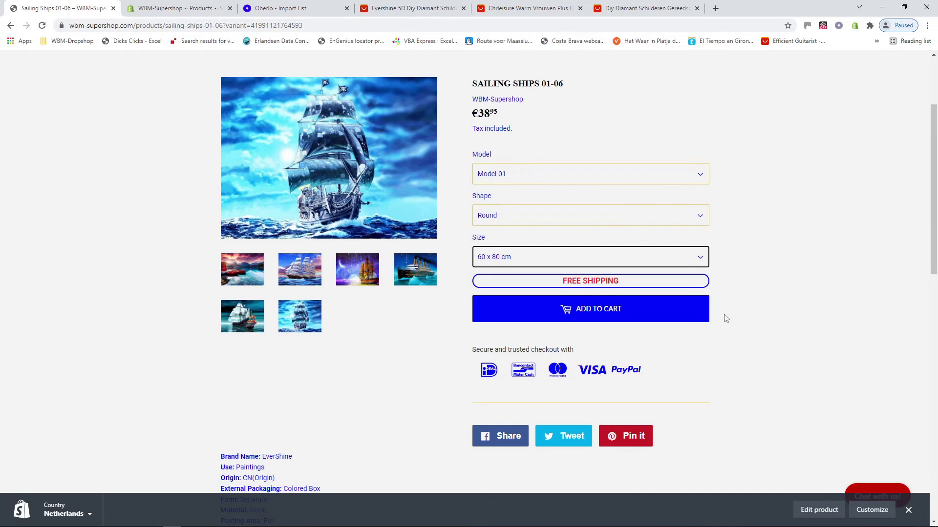
pyautogui.scroll(3, 726, 318)
pyautogui.scroll(-15, 725, 318)
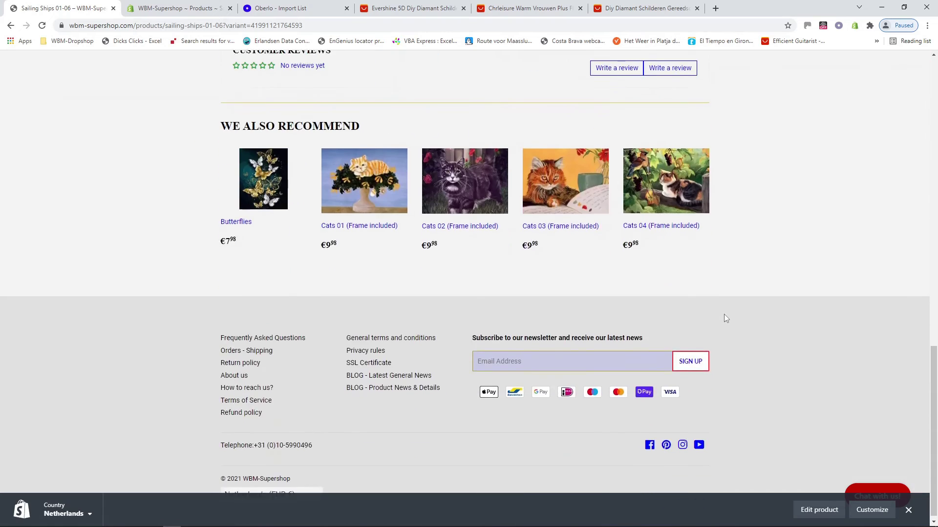
pyautogui.scroll(15, 724, 318)
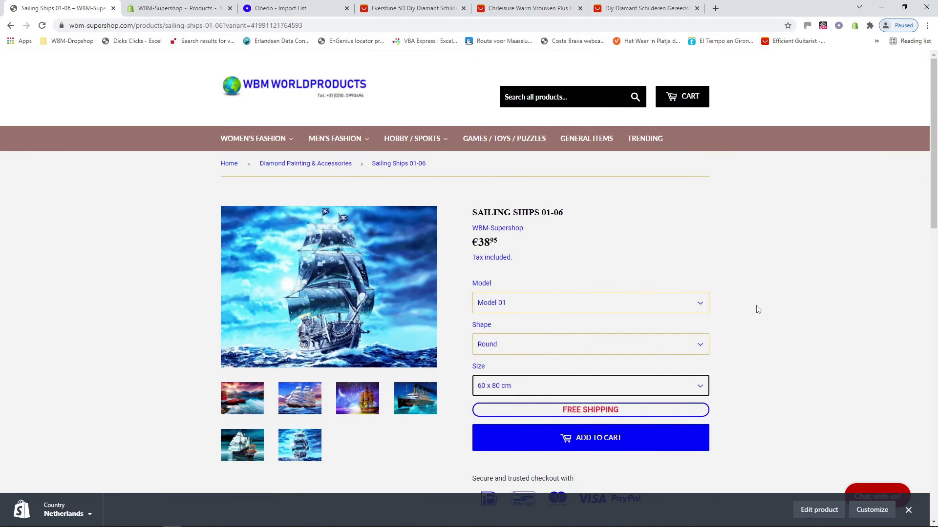
# Step: Switch the product page to model 196 and check which Shape choices it offers
pyautogui.click(692, 306)
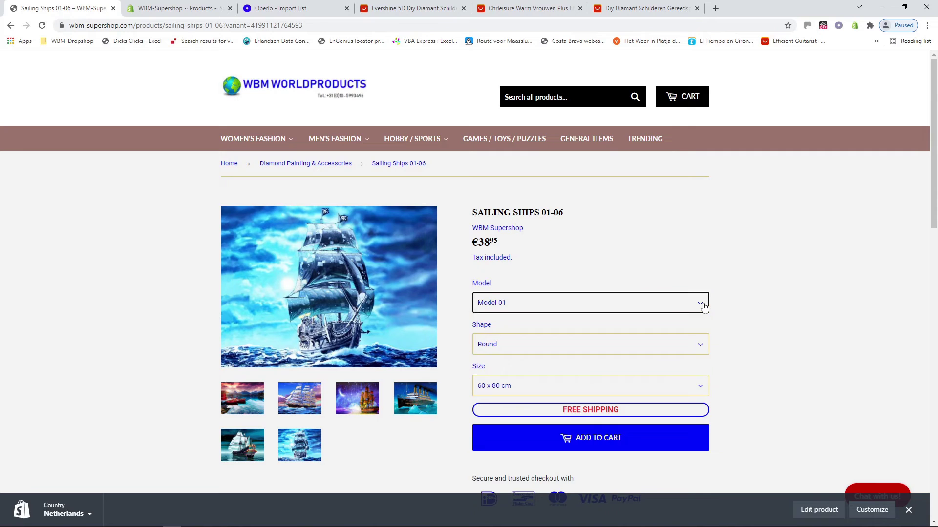
pyautogui.press('Escape')
pyautogui.press('Down')
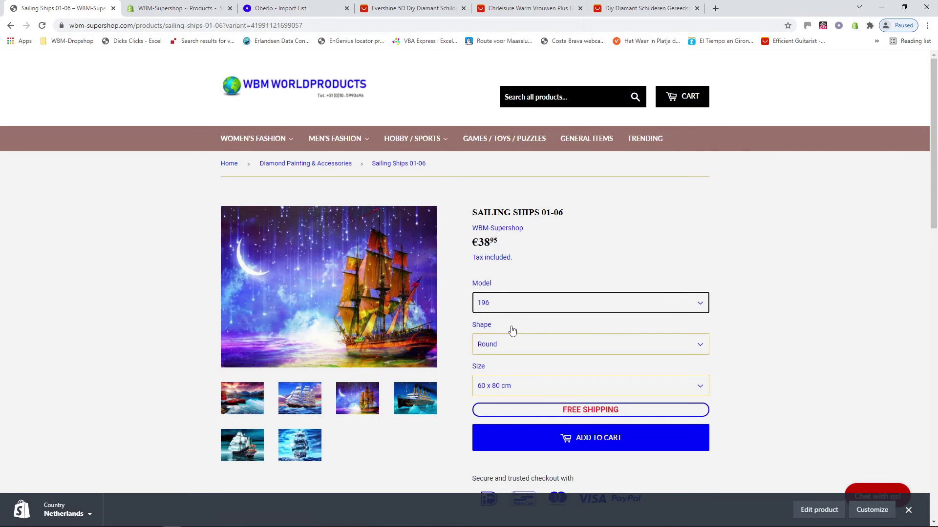
pyautogui.click(699, 347)
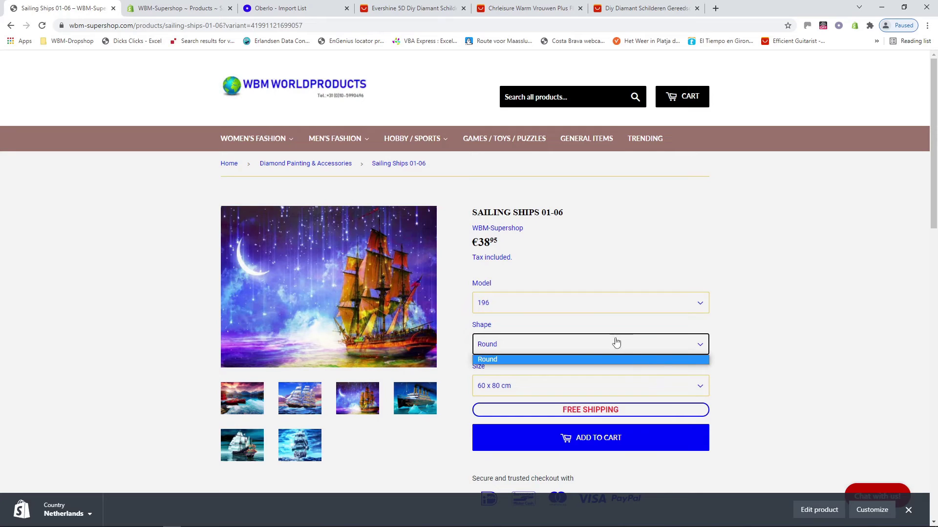
pyautogui.click(701, 347)
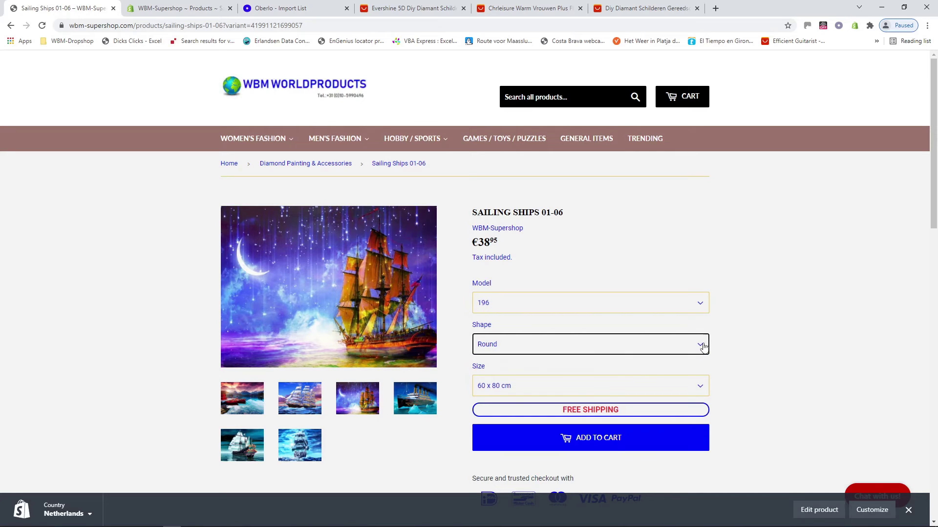
pyautogui.click(732, 344)
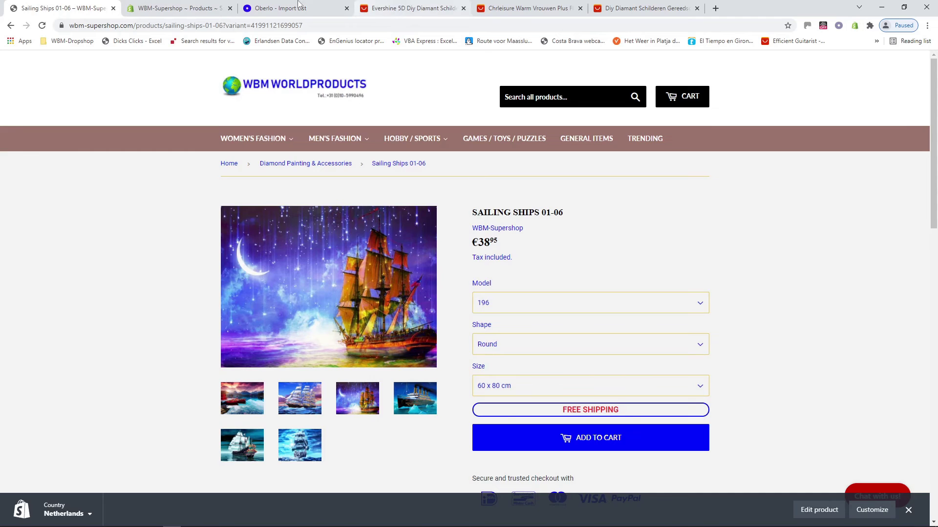
# Step: Switch to the product in the Shopify admin and open its Model 01 / Round / Full Square 15X20cm variant for editing
pyautogui.click(174, 9)
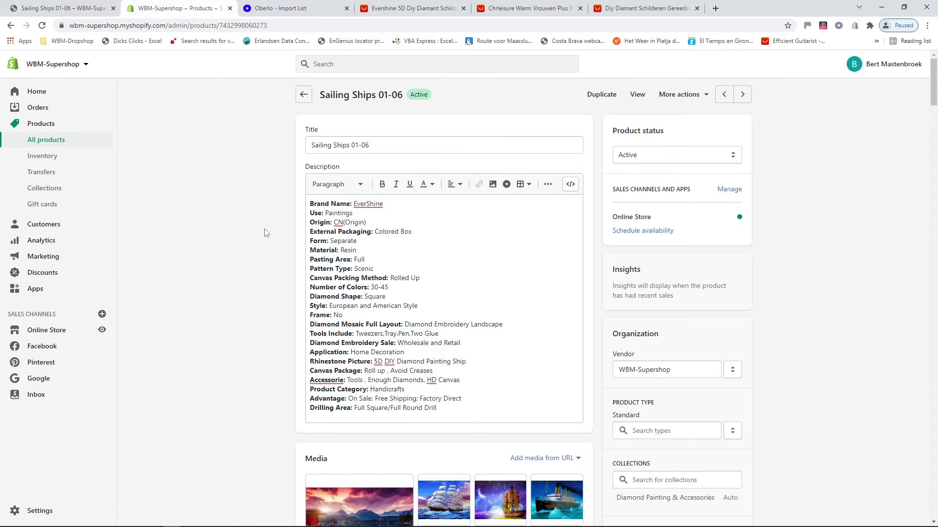
pyautogui.scroll(-15, 266, 233)
pyautogui.scroll(-2, 267, 232)
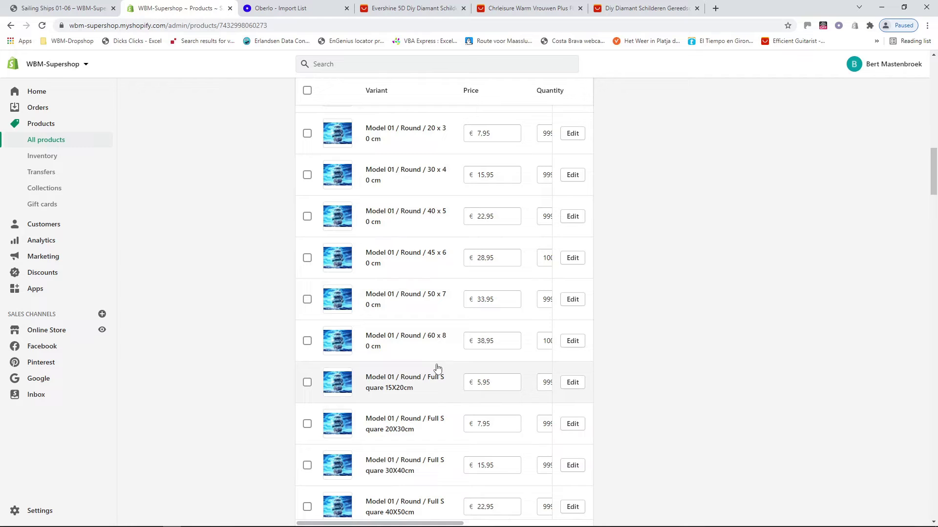
pyautogui.click(577, 388)
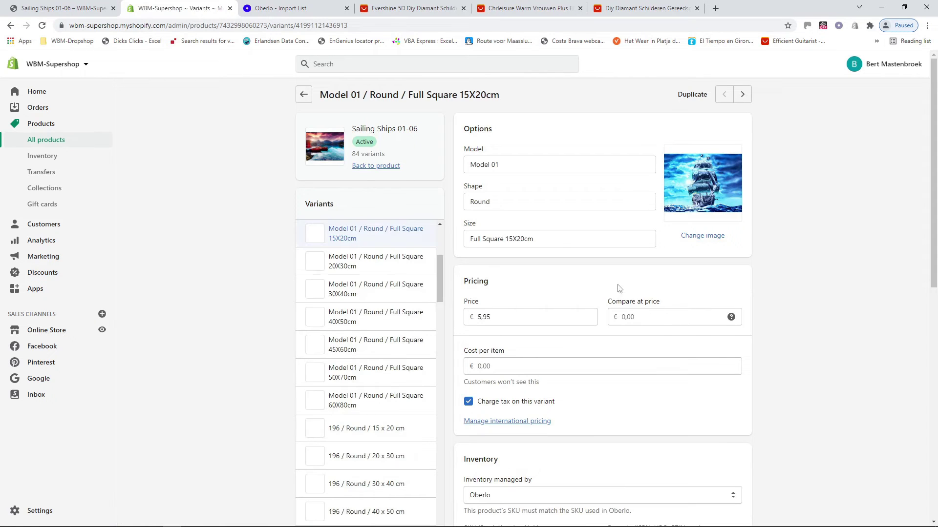
# Step: Set this variant's shape to Square and its size to 15 x 20 cm, and save it
pyautogui.moveTo(524, 204); pyautogui.dragTo(450, 208)
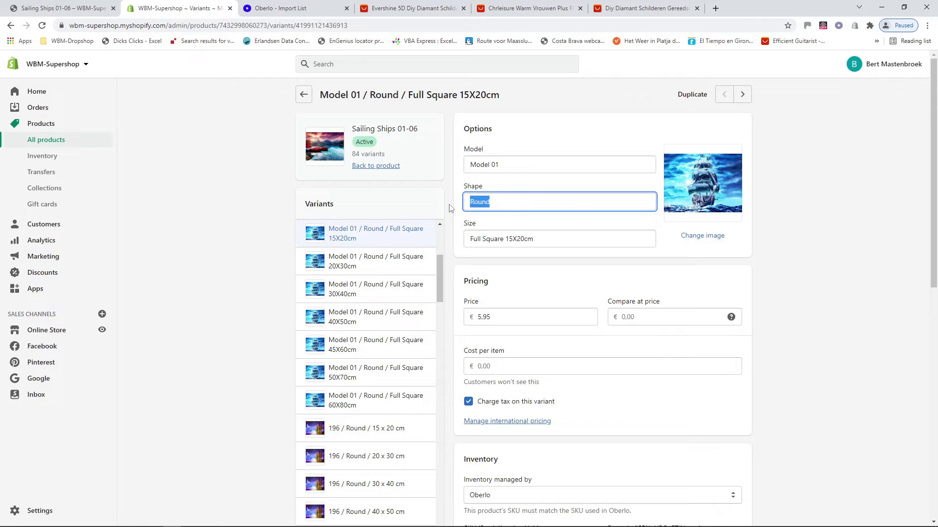
pyautogui.write('Squa')
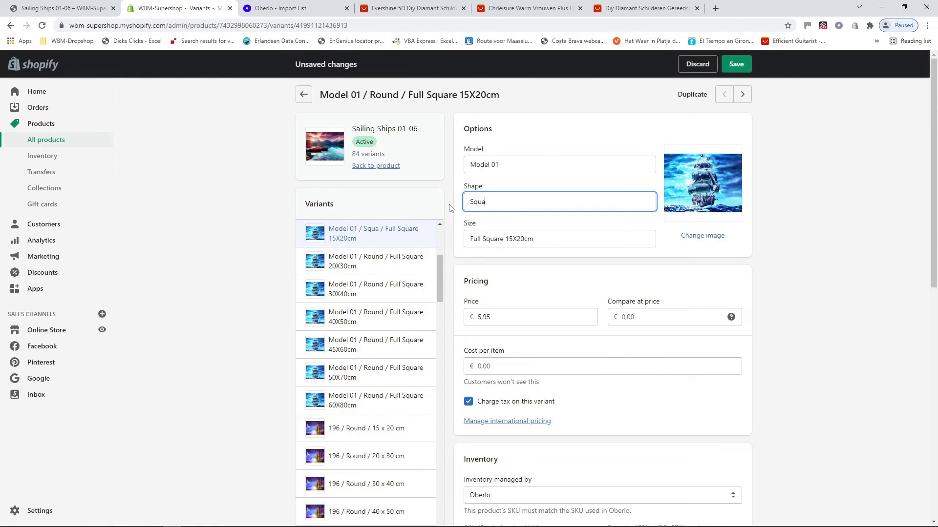
pyautogui.write('re')
pyautogui.press('Tab')
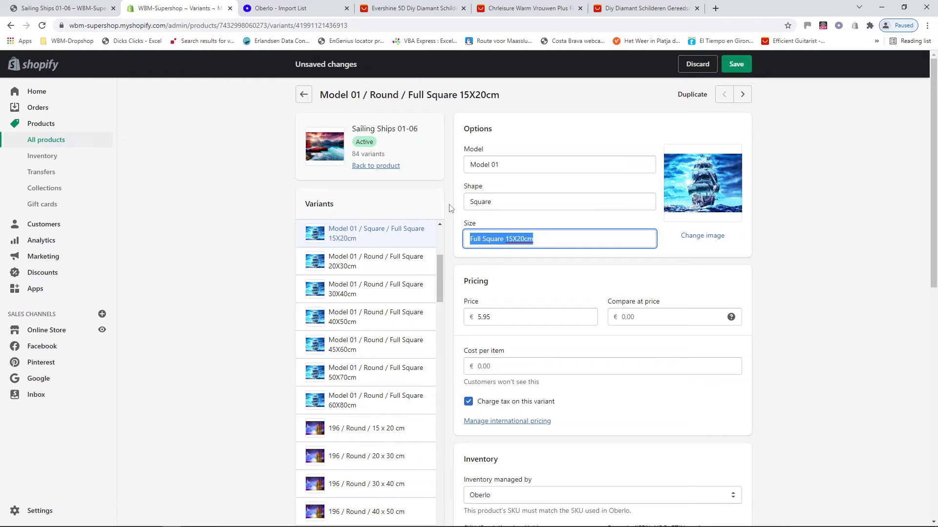
pyautogui.write('15 x 20')
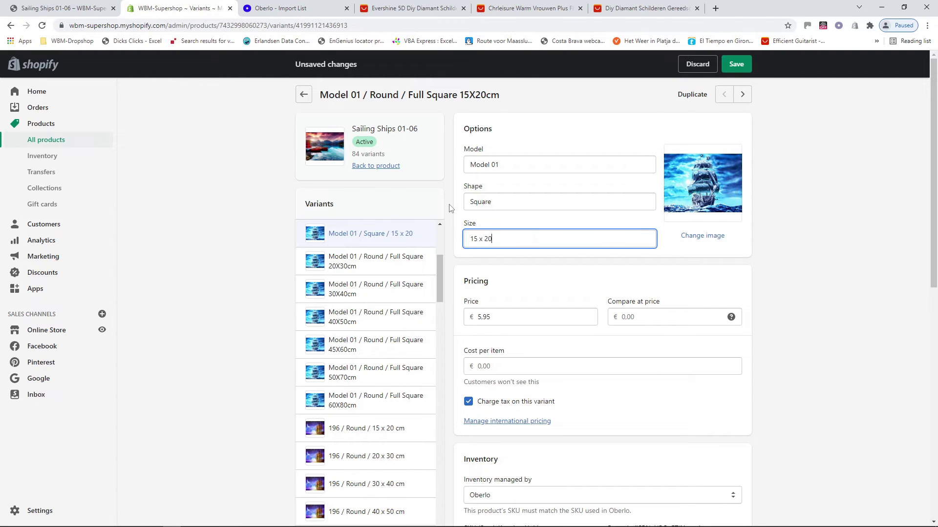
pyautogui.click(450, 208)
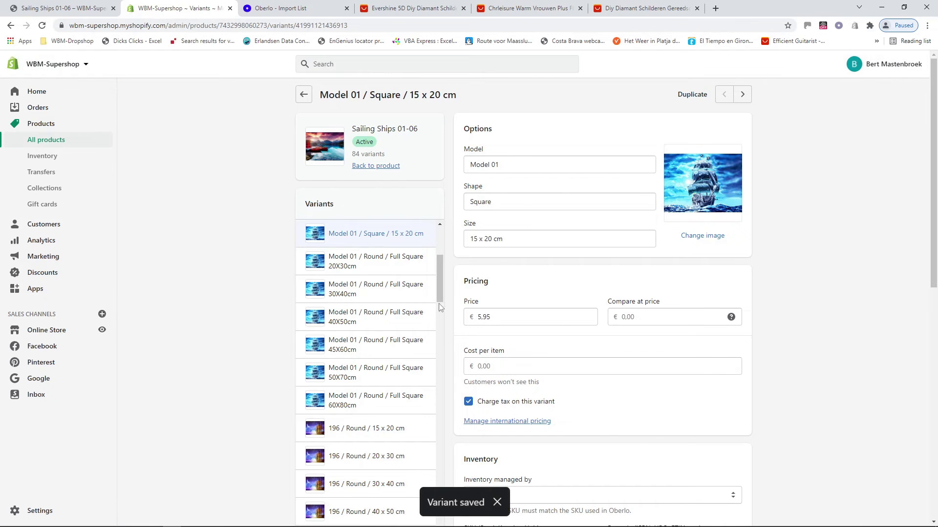
# Step: Change the Model 01 / Round / Full Square 20X30cm variant to shape Square and size 20 x 30 cm, and save it
pyautogui.click(385, 266)
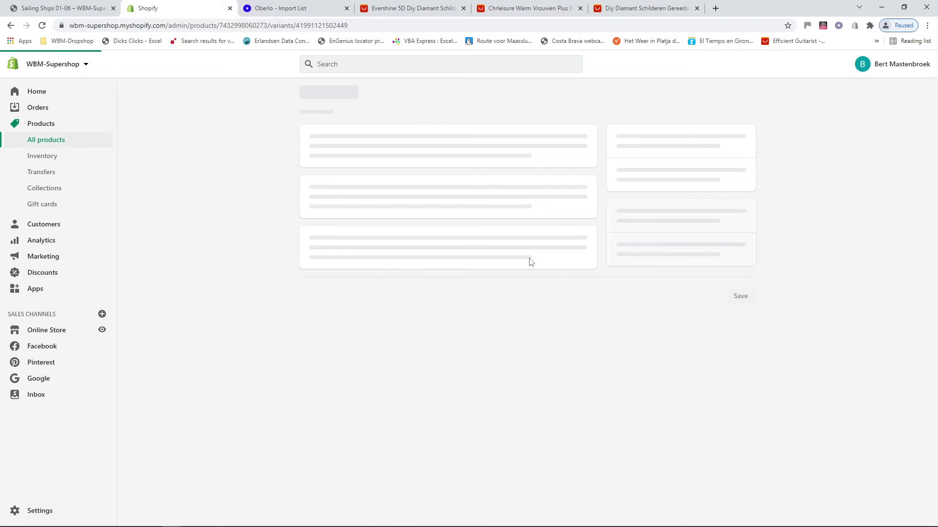
pyautogui.doubleClick(513, 203)
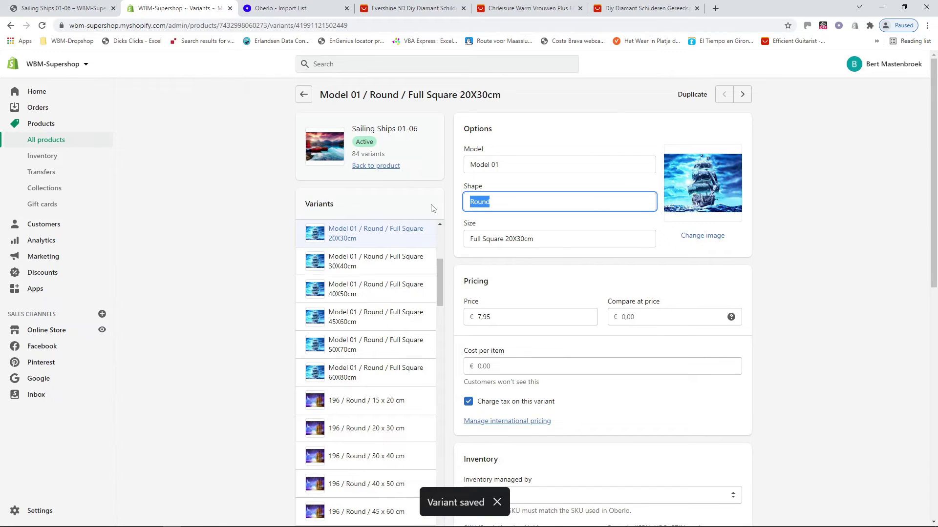
pyautogui.write('Square')
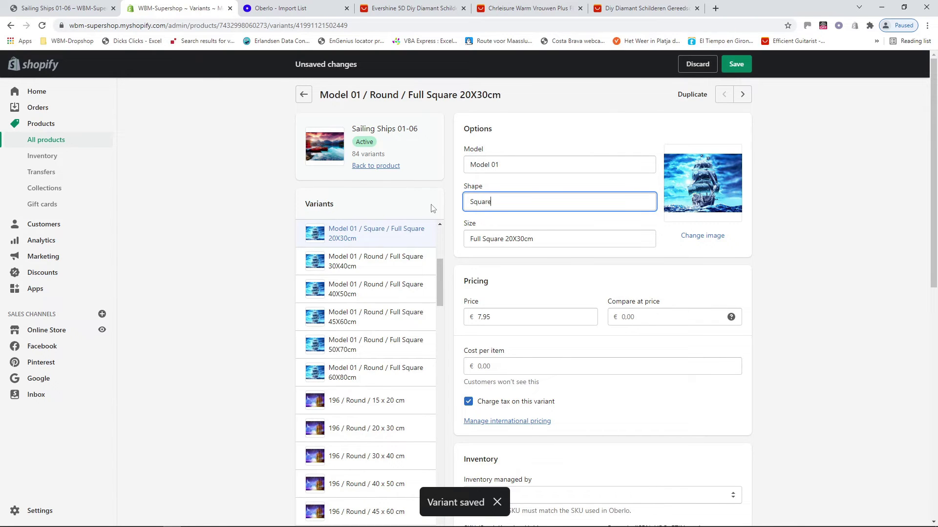
pyautogui.press('Tab')
pyautogui.write('20 x')
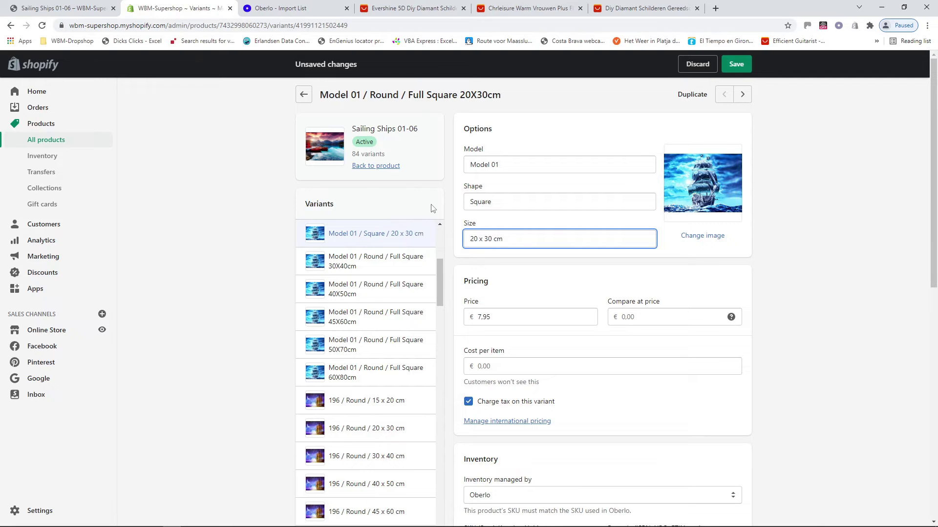
pyautogui.click(734, 68)
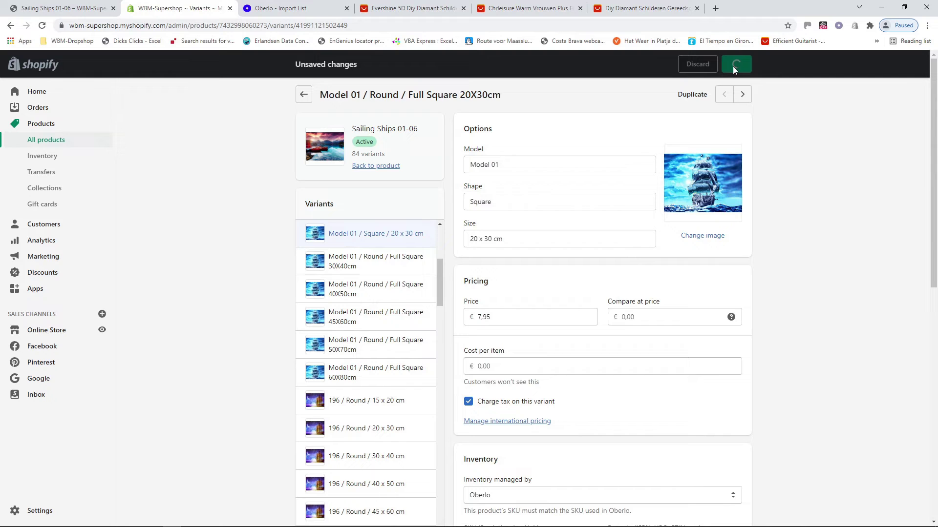
# Step: Change the Model 01 / Round / Full Square 30X40cm variant to shape Square and size 30 x 40 cm, and save it
pyautogui.click(381, 263)
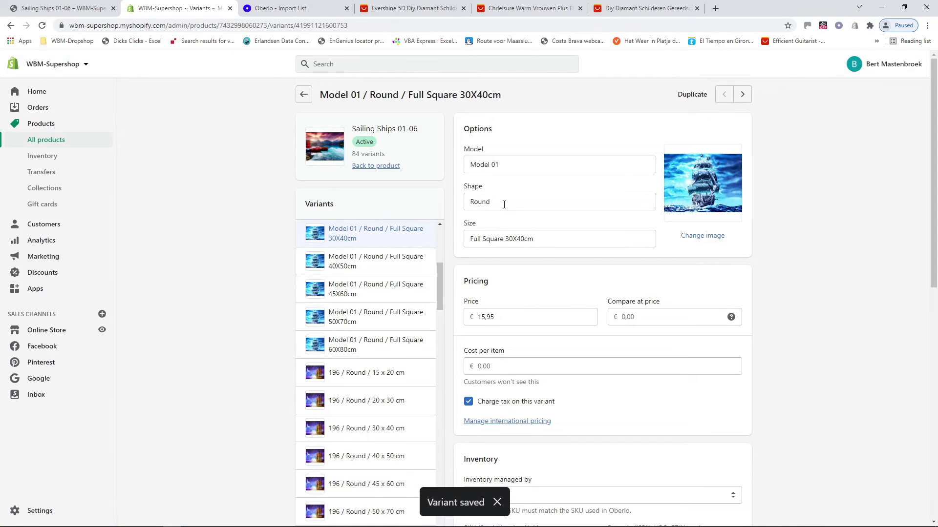
pyautogui.moveTo(537, 203); pyautogui.dragTo(445, 207)
pyautogui.write('Square')
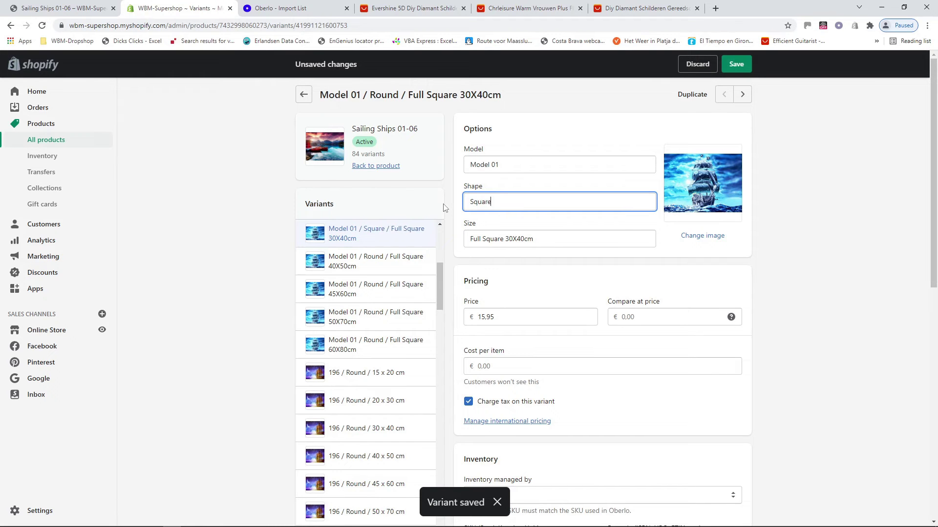
pyautogui.hotkey('ctrl', 'a')
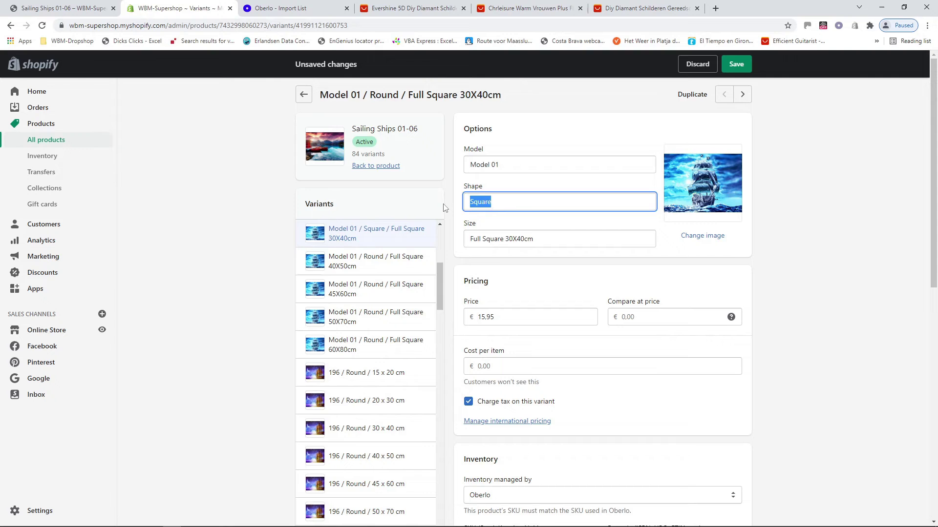
pyautogui.press('Tab')
pyautogui.write('30')
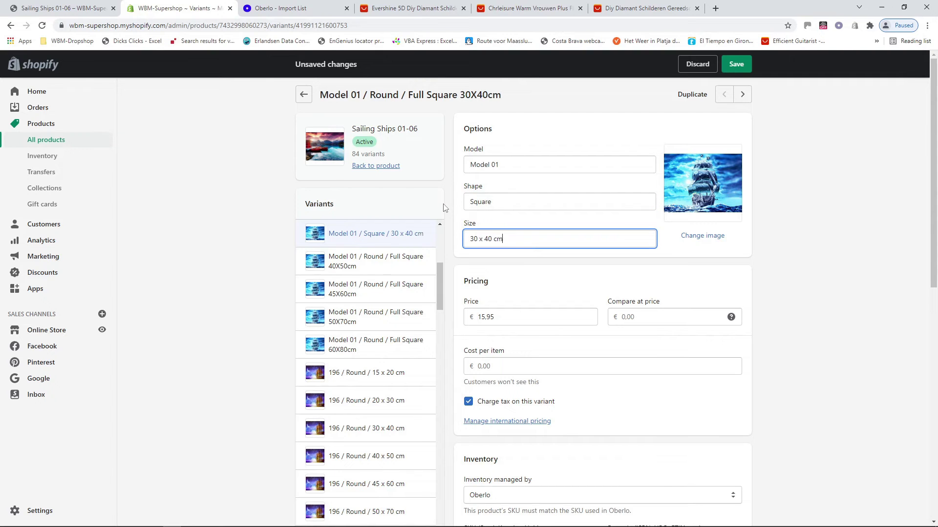
pyautogui.hotkey('ctrl', 's')
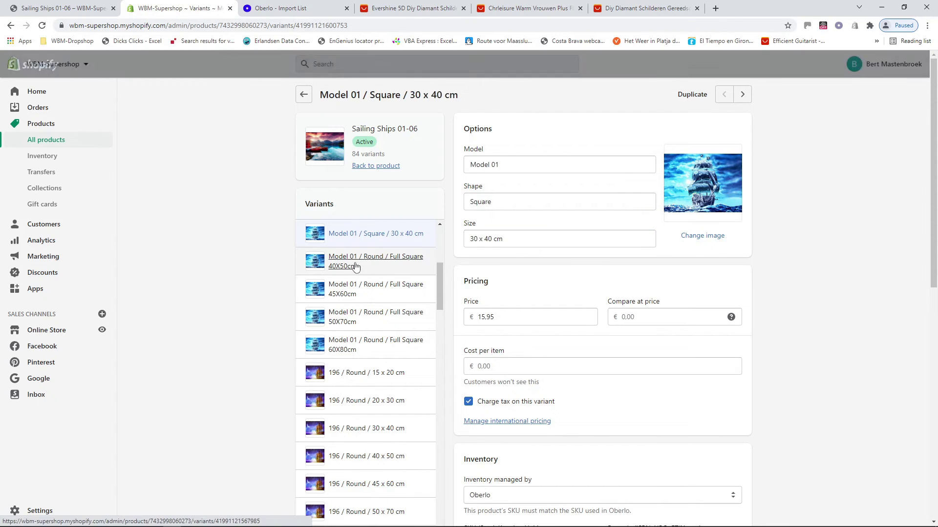
# Step: Change the Model 01 / Round / Full Square 40X50cm variant to shape Square and size 40 x 50 cm, and save it
pyautogui.click(355, 262)
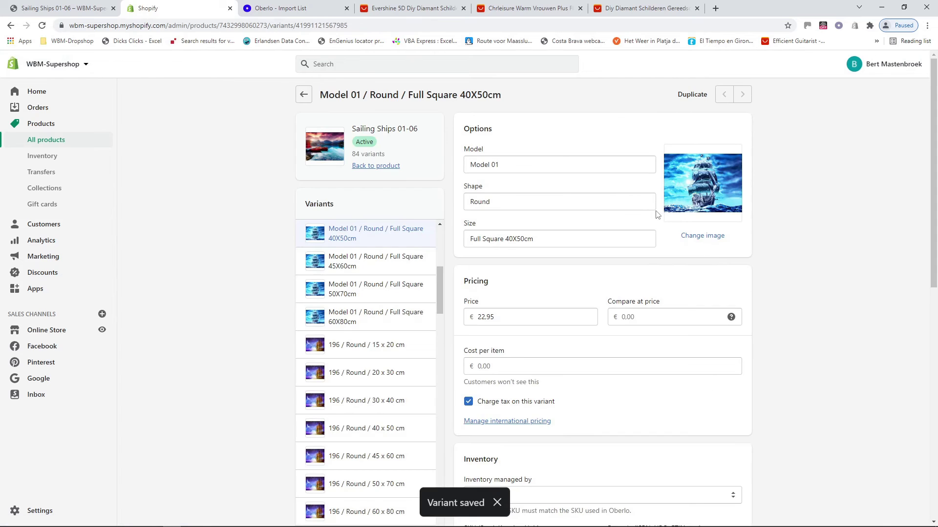
pyautogui.doubleClick(484, 200)
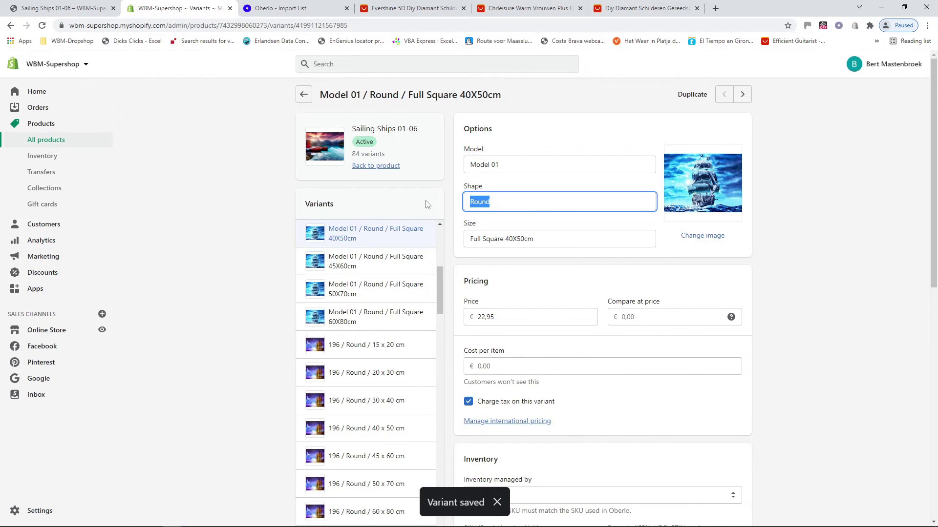
pyautogui.write('Square')
pyautogui.press('Tab')
pyautogui.write('40 x 50')
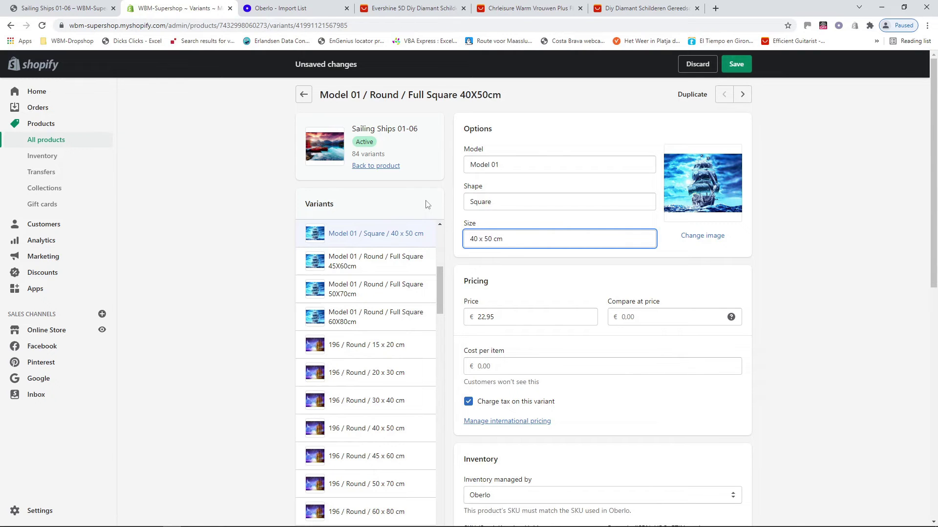
pyautogui.press('Return')
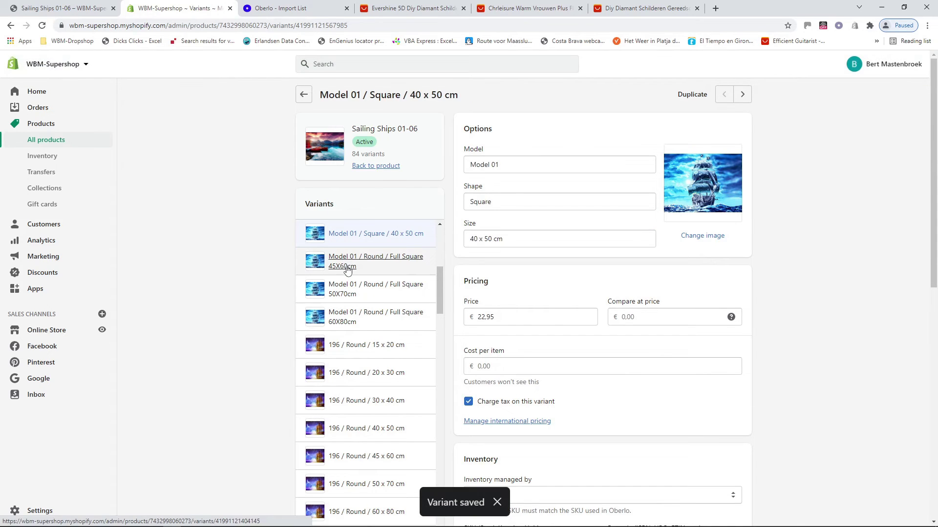
# Step: Change the Model 01 / Round / Full Square 45X60cm variant to shape Square and size 45 x 60 cm, and save it
pyautogui.click(346, 266)
pyautogui.moveTo(503, 211); pyautogui.dragTo(445, 203)
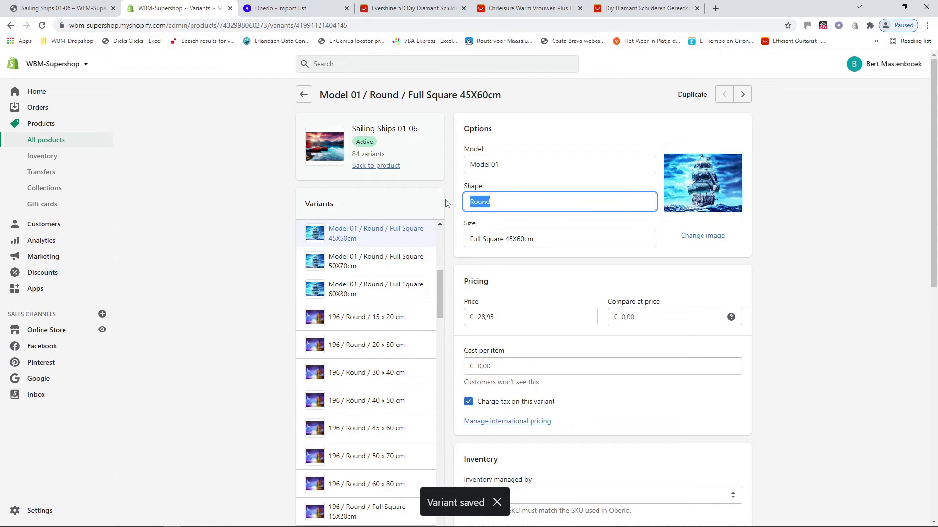
pyautogui.write('Square')
pyautogui.press('Tab')
pyautogui.write('45 x 60 cm')
pyautogui.press('Return')
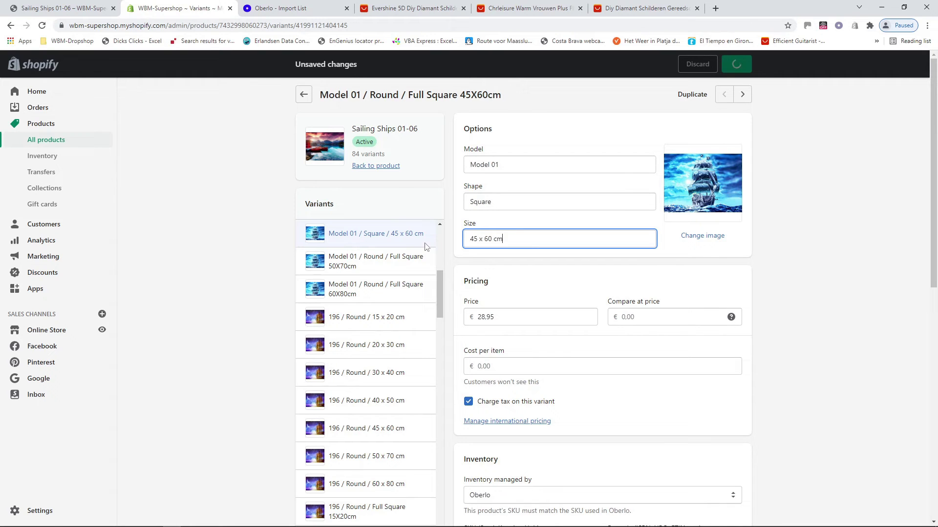
# Step: Change the Model 01 / Round / Full Square 50X70cm variant to shape Square and size 50 x 70 cm, and save it
pyautogui.click(373, 264)
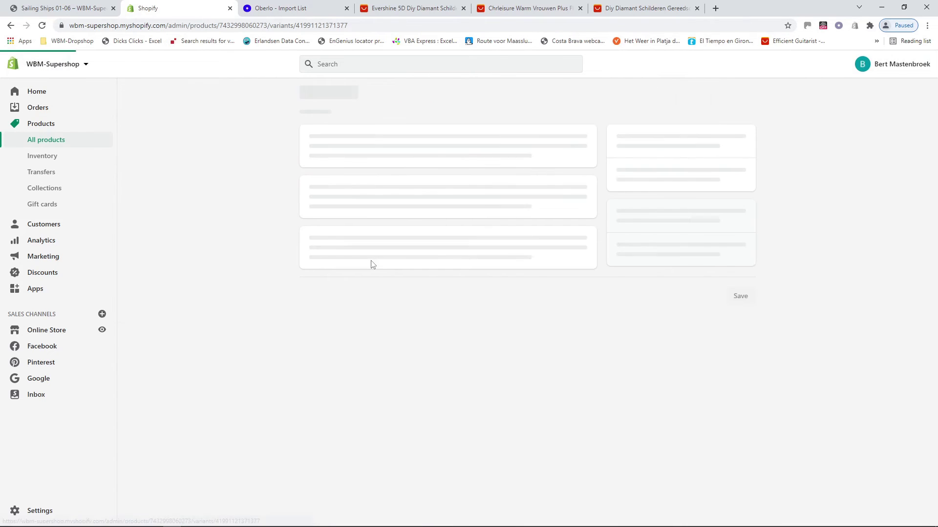
pyautogui.doubleClick(519, 203)
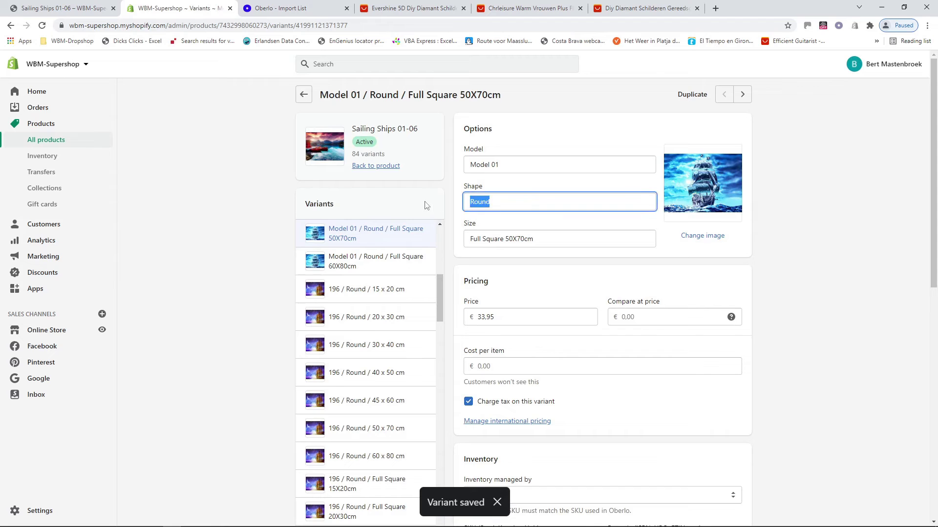
pyautogui.write('Square')
pyautogui.press('Tab')
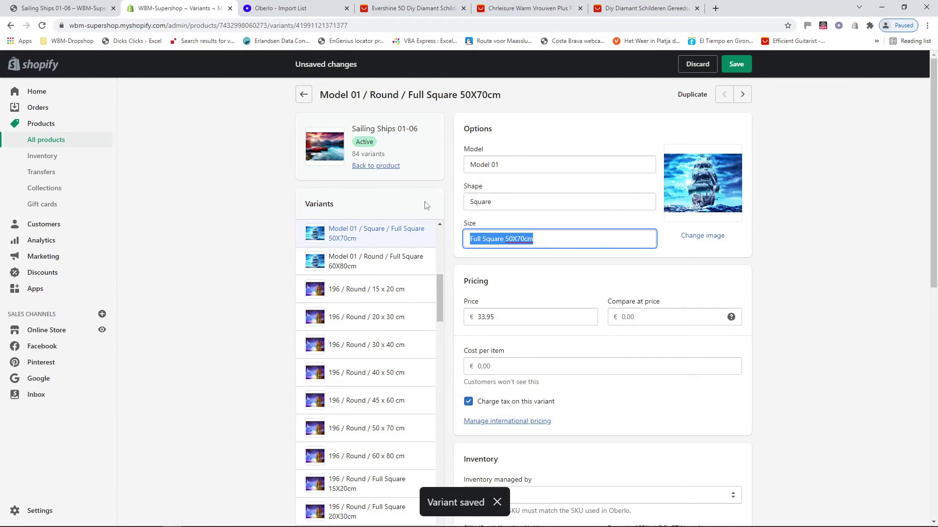
pyautogui.write('50 x 70')
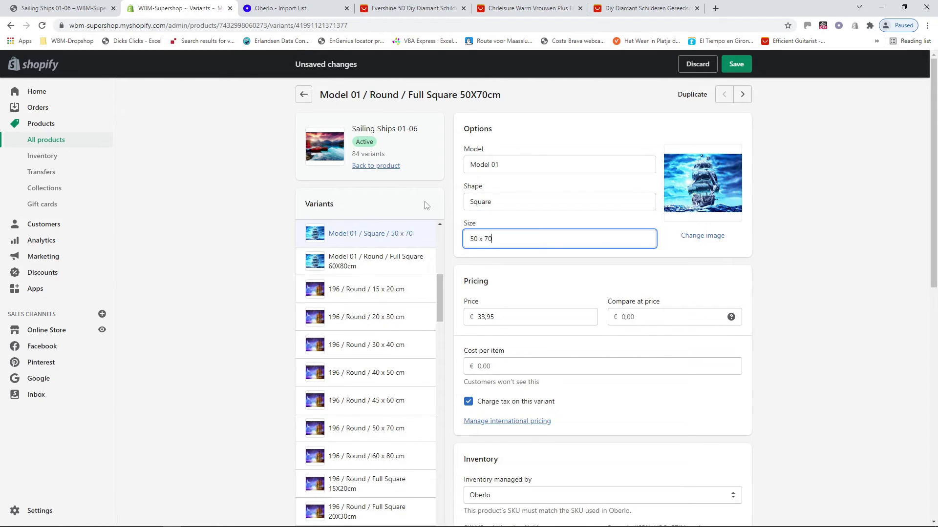
pyautogui.write(' cm')
pyautogui.press('Return')
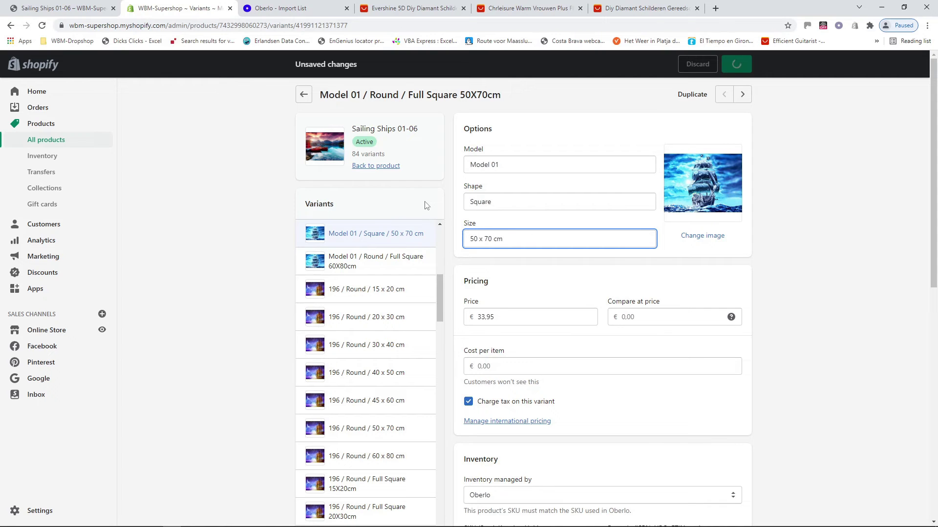
# Step: Change the Model 01 / Round / Full Square 60X80cm variant to shape Square and size 60 x 80 cm, save it, and return to the product
pyautogui.click(377, 265)
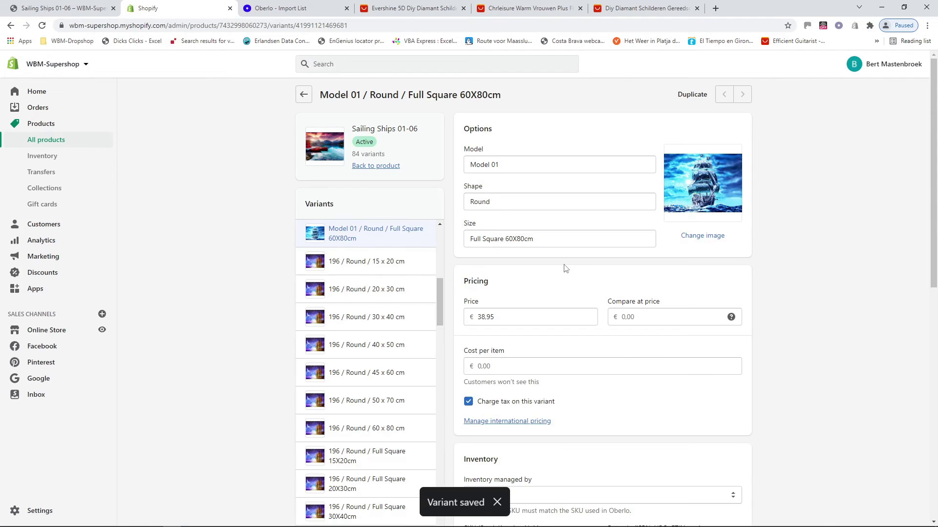
pyautogui.doubleClick(506, 205)
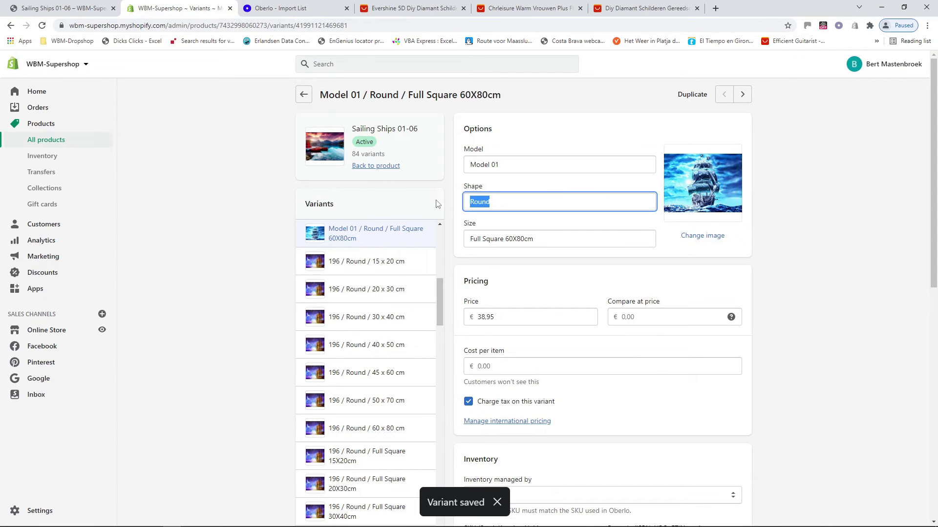
pyautogui.write('Square')
pyautogui.press('Tab')
pyautogui.write('60 x 80')
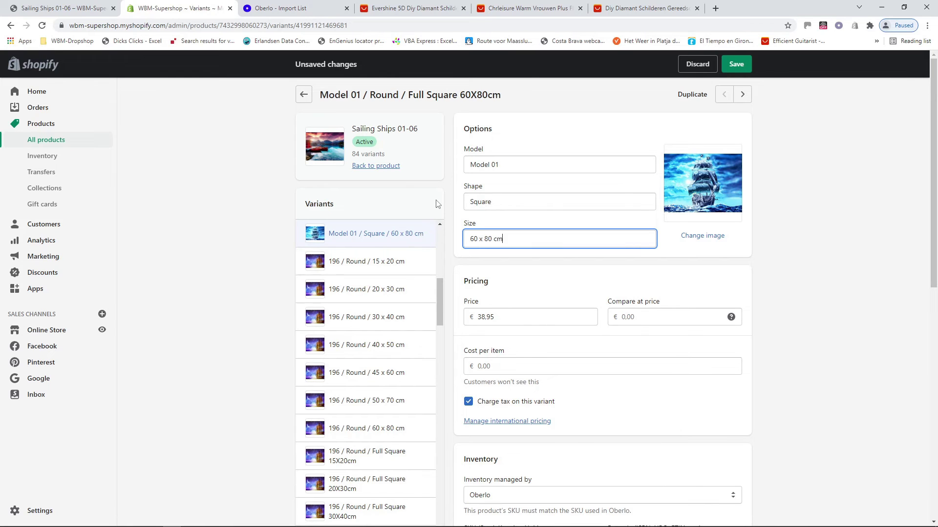
pyautogui.hotkey('ctrl', 's')
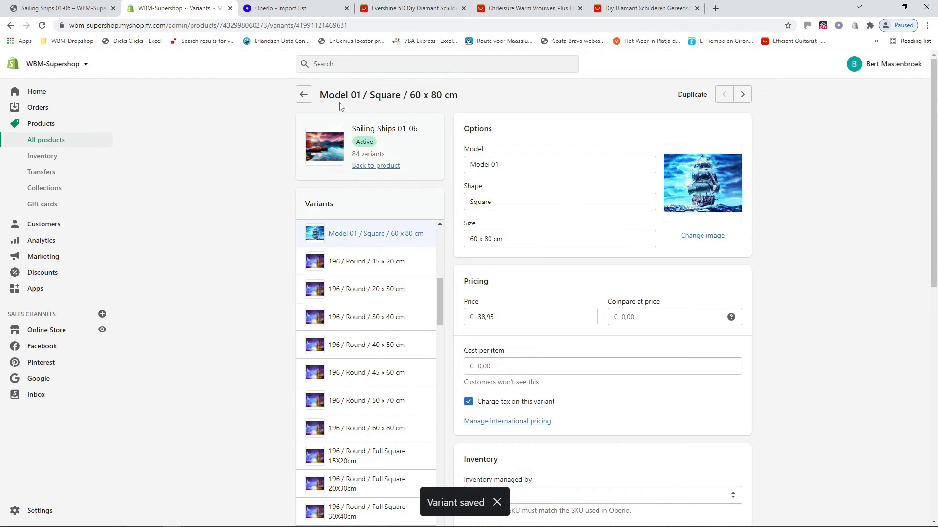
pyautogui.click(304, 96)
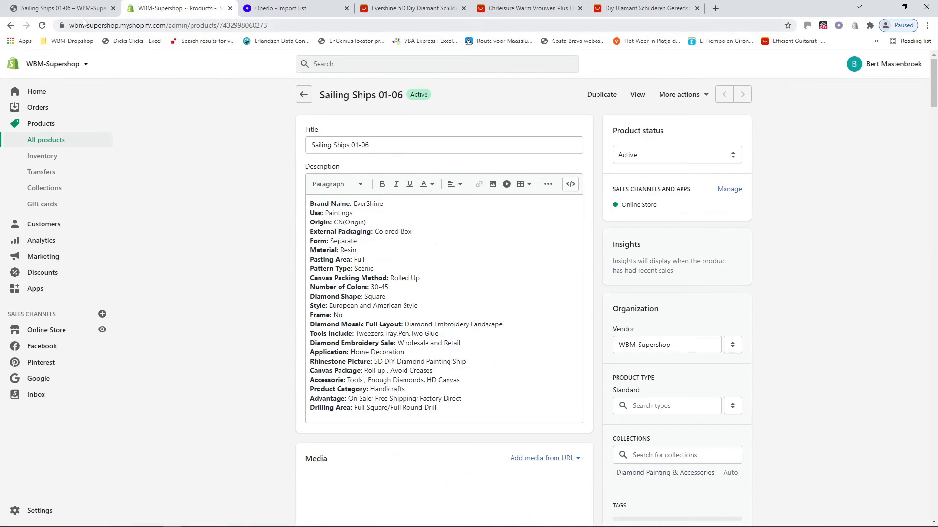
# Step: Switch to the WBM Worldproducts storefront and open Sailing Ships 01-06 from the Diamond Painting collection's Sailing Ships theme
pyautogui.click(70, 9)
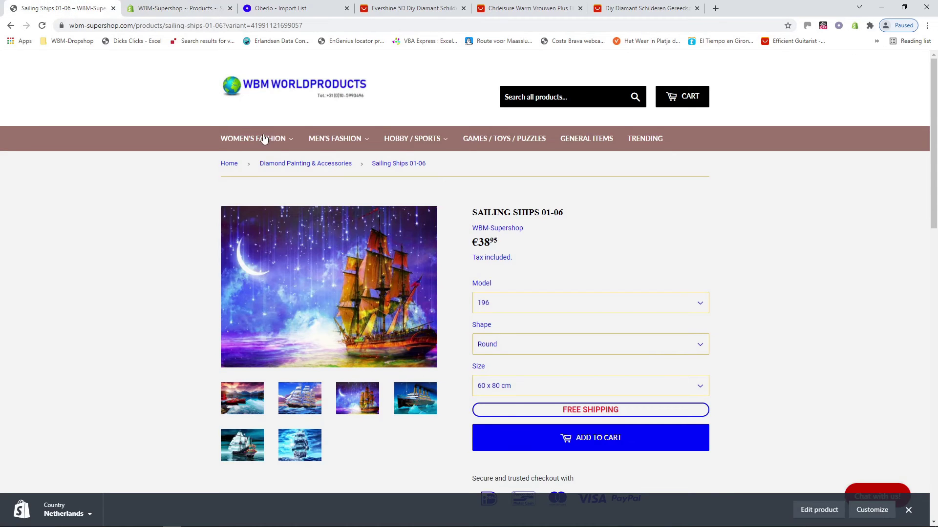
pyautogui.moveTo(265, 139)
pyautogui.click(292, 163)
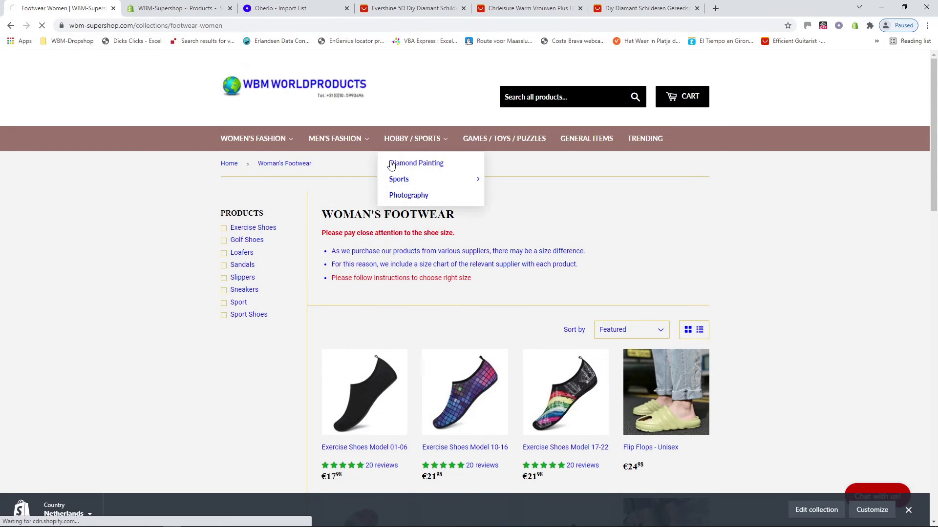
pyautogui.click(392, 165)
pyautogui.click(262, 379)
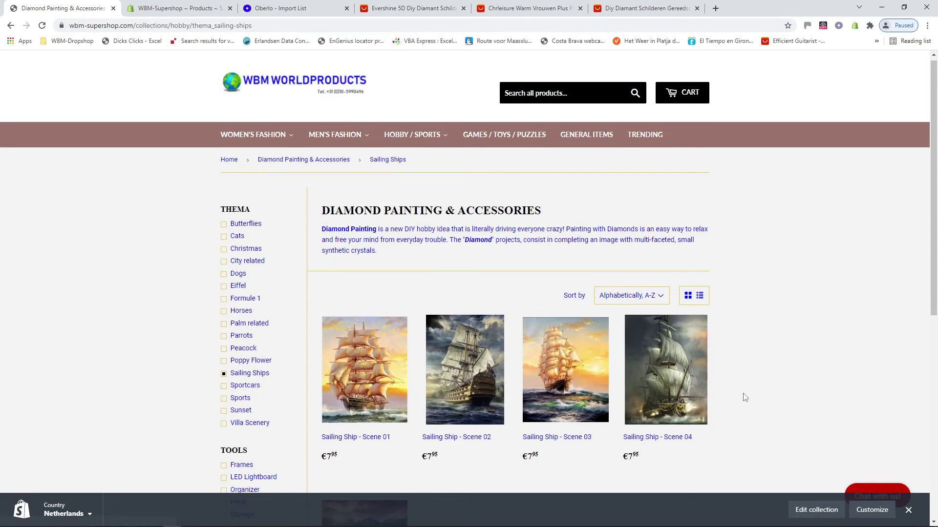
pyautogui.scroll(-5, 743, 395)
pyautogui.click(354, 283)
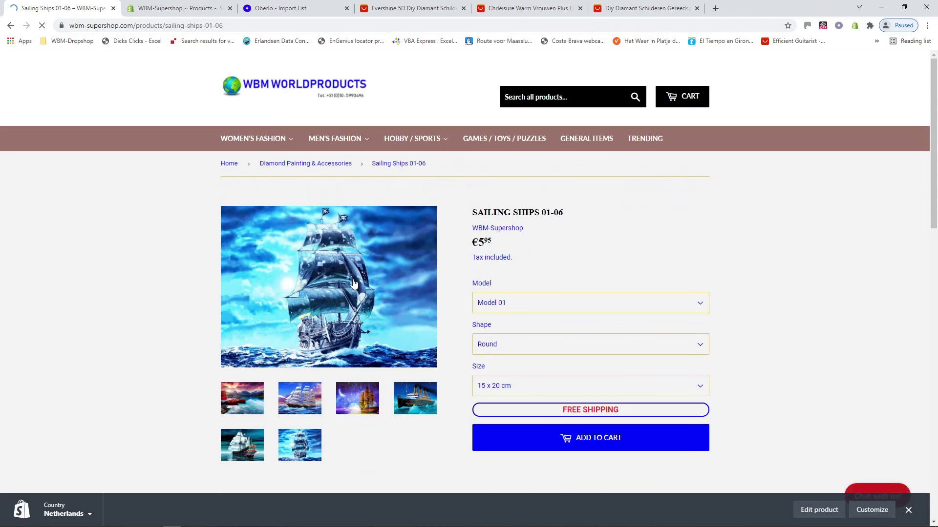
# Step: Examine the sizes offered for Model 01 with shape Square and with shape Round on the storefront product page
pyautogui.click(700, 348)
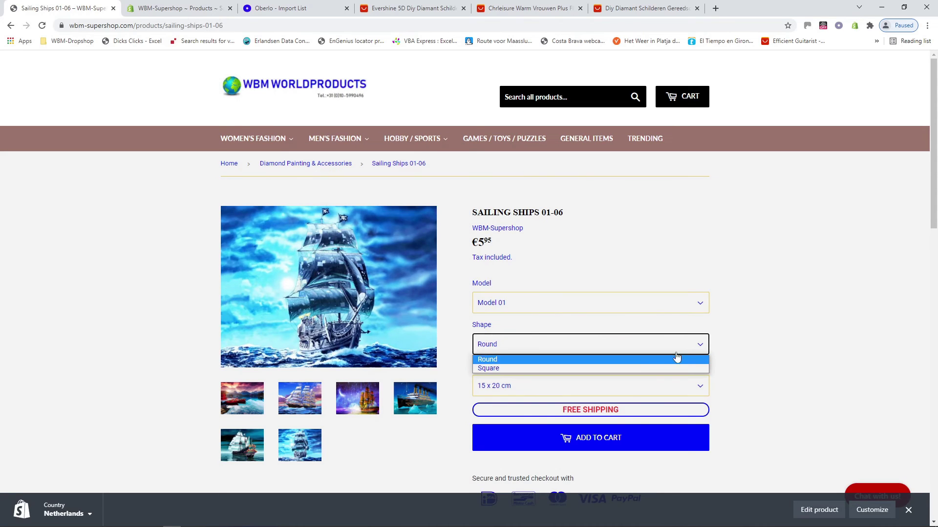
pyautogui.click(627, 368)
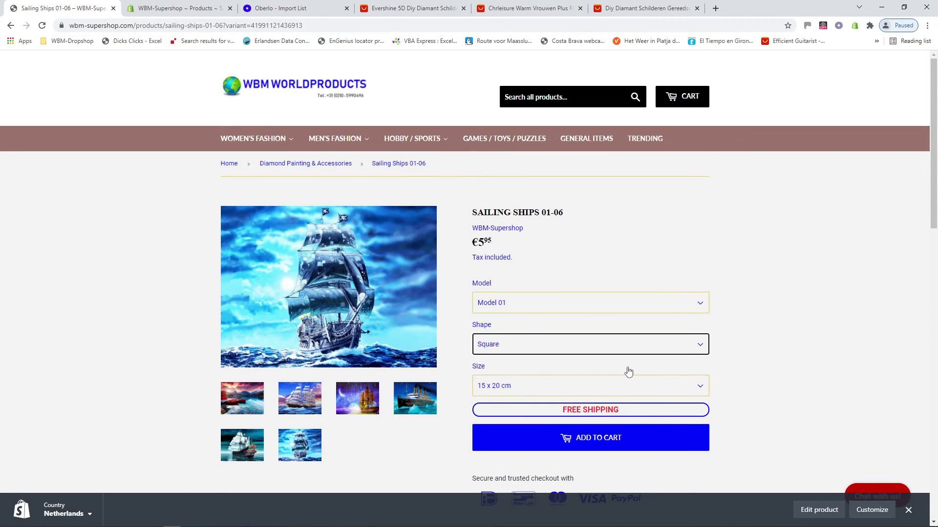
pyautogui.click(698, 390)
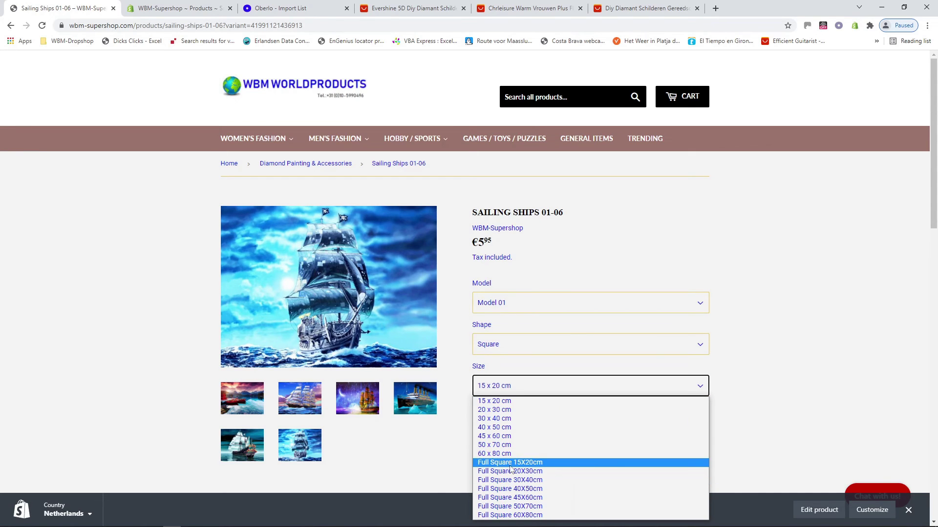
pyautogui.click(699, 348)
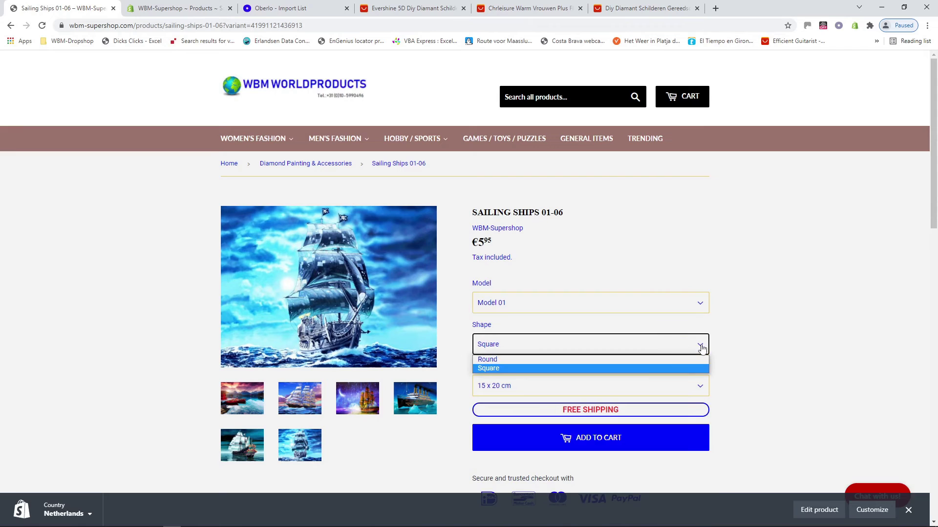
pyautogui.click(612, 367)
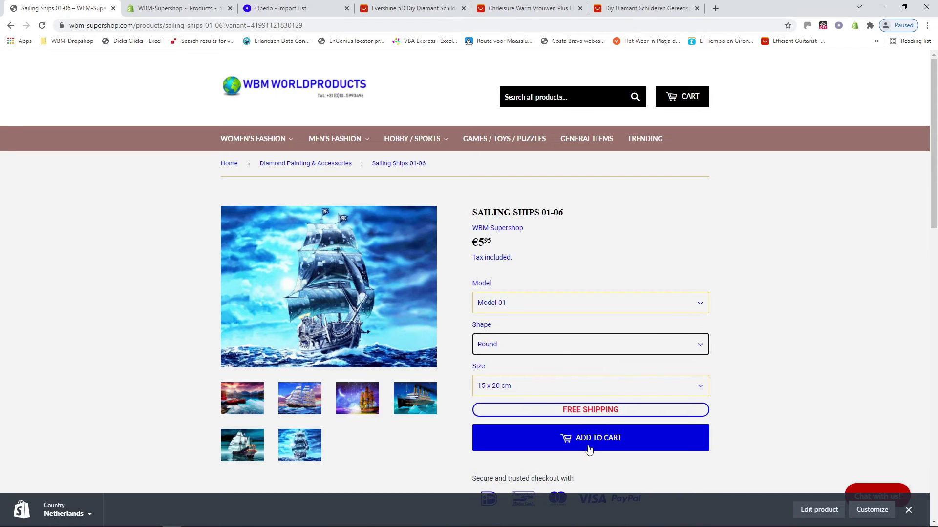
pyautogui.click(699, 394)
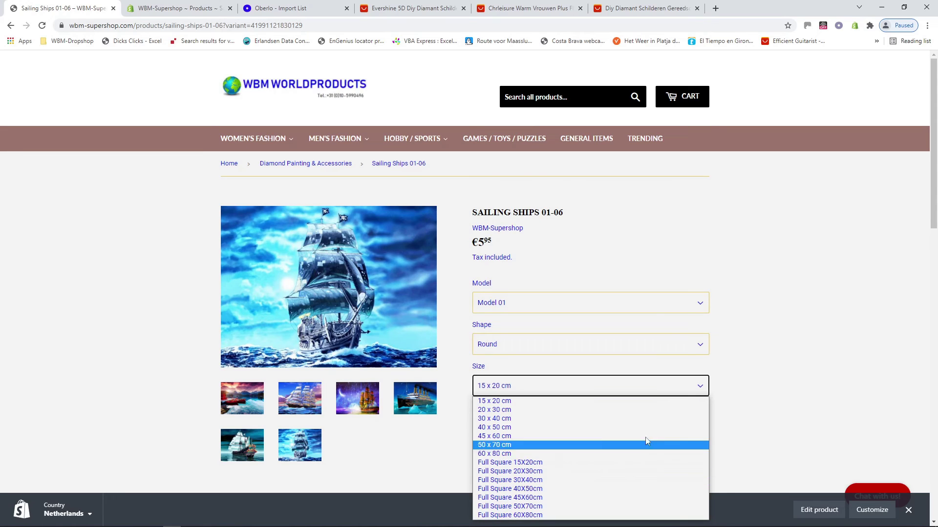
pyautogui.click(695, 388)
pyautogui.click(741, 383)
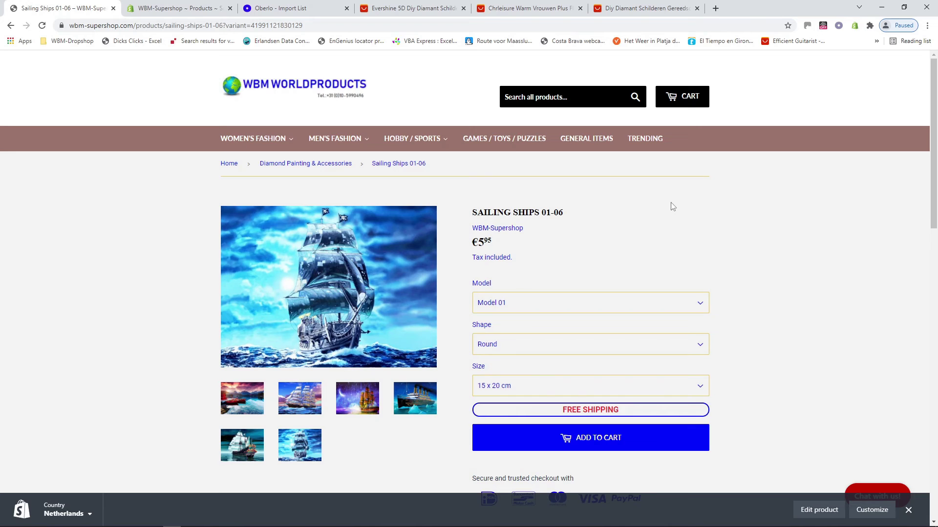
# Step: Return to the Shopify admin and open the draft product Sailing Ships 07-13 from the product list
pyautogui.click(174, 9)
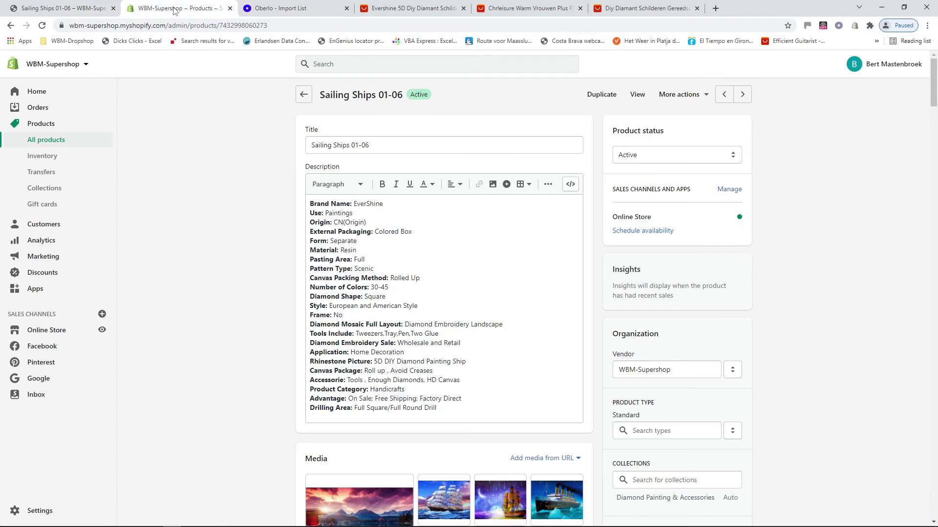
pyautogui.scroll(-10, 263, 254)
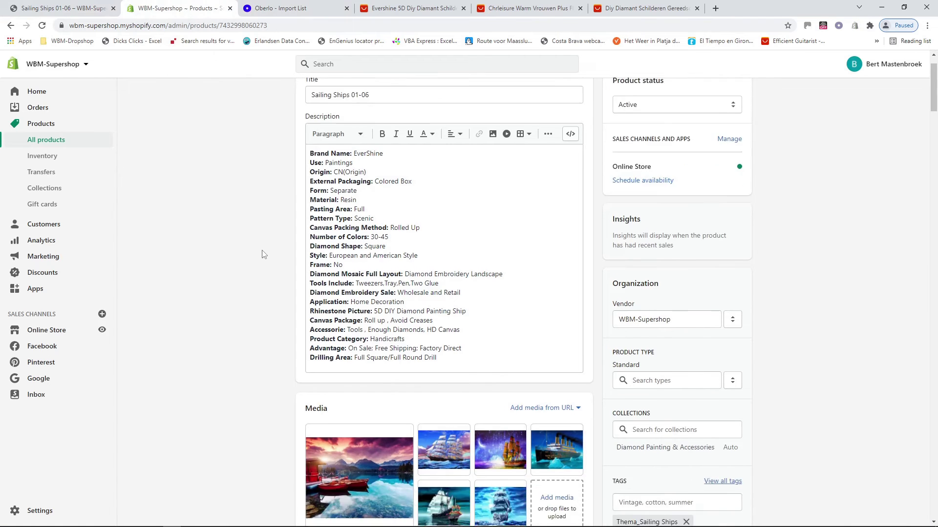
pyautogui.scroll(8, 263, 254)
pyautogui.scroll(3, 264, 251)
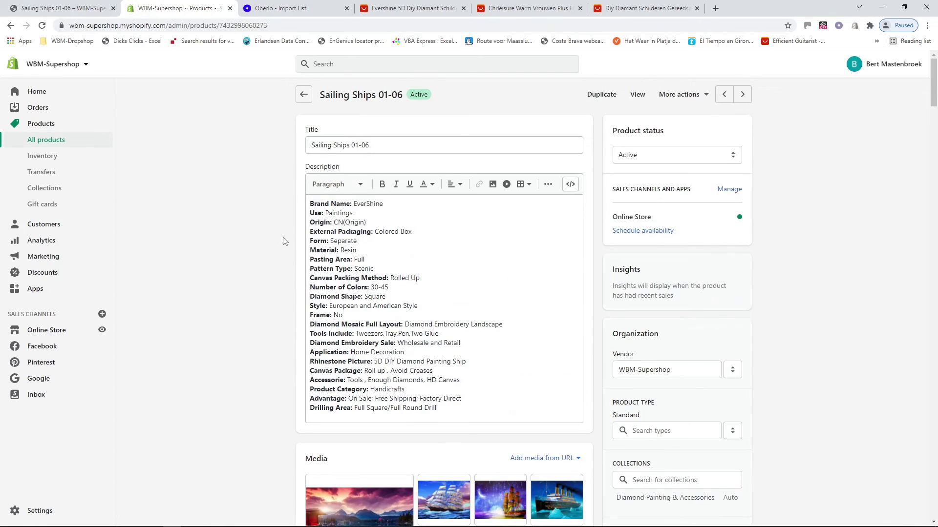
pyautogui.click(304, 94)
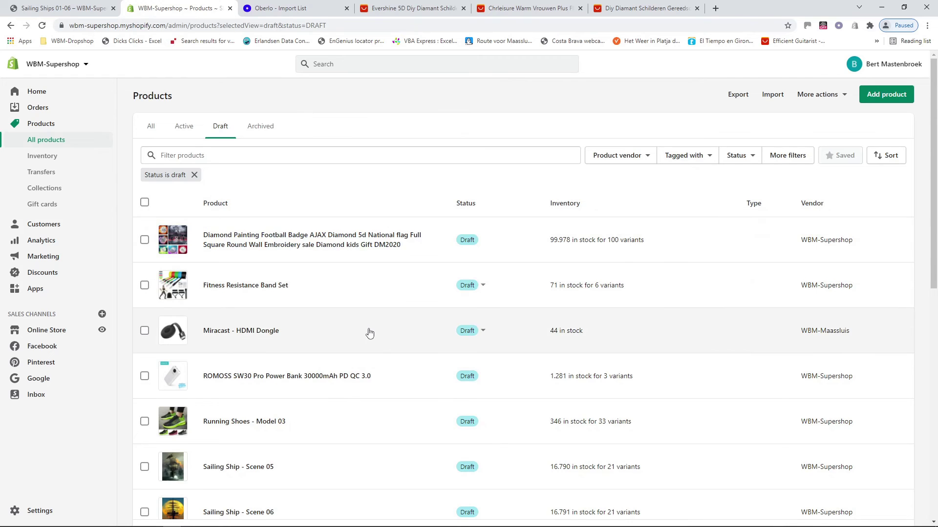
pyautogui.scroll(-8, 369, 333)
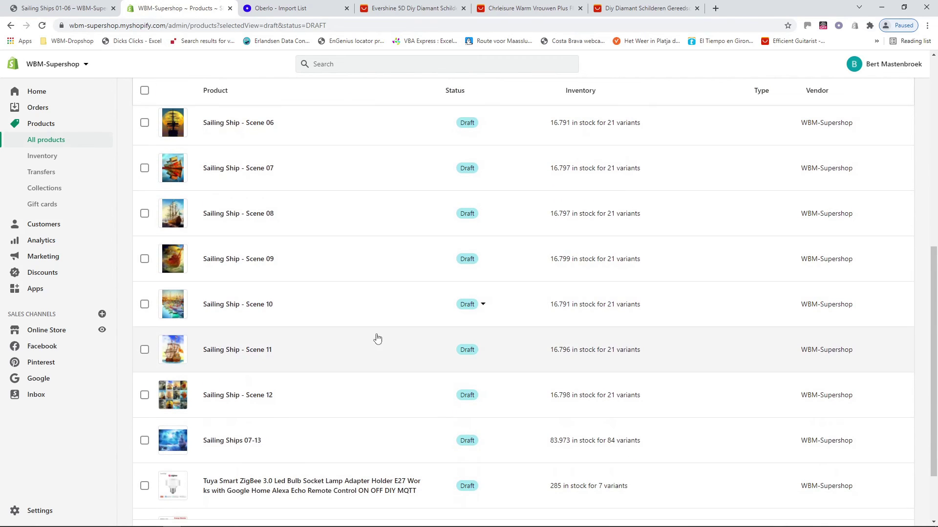
pyautogui.click(223, 442)
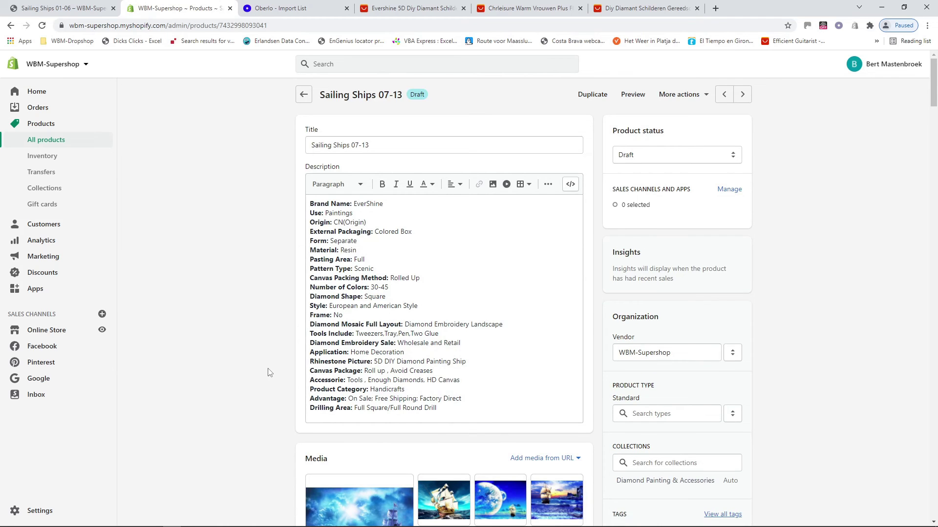
# Step: Rename the Color option of Sailing Ships 07-13 to Model and its value 186 to Model 07
pyautogui.scroll(-8, 267, 373)
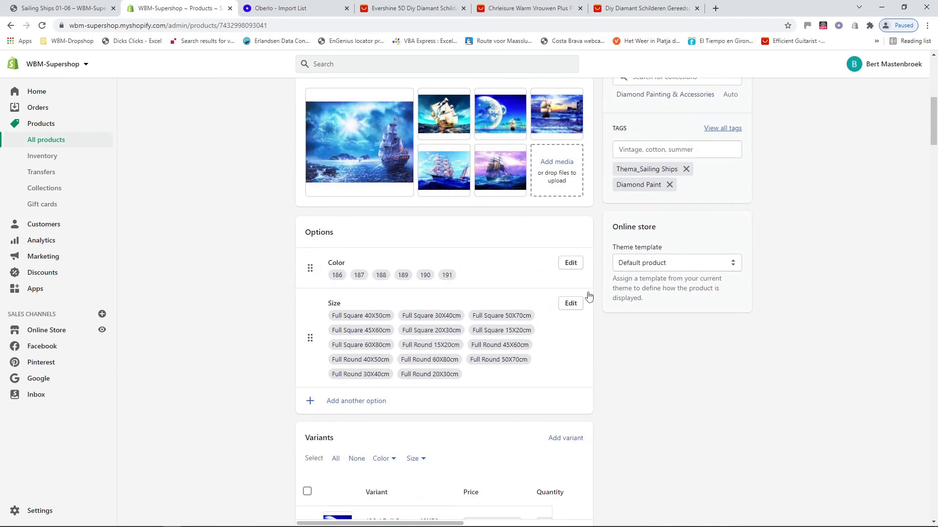
pyautogui.click(570, 263)
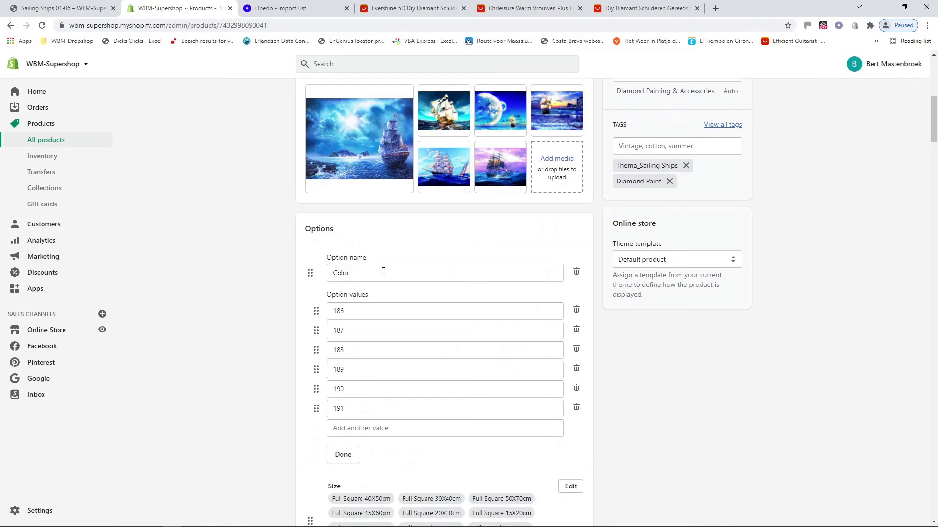
pyautogui.moveTo(383, 272); pyautogui.dragTo(309, 270)
pyautogui.write('Model')
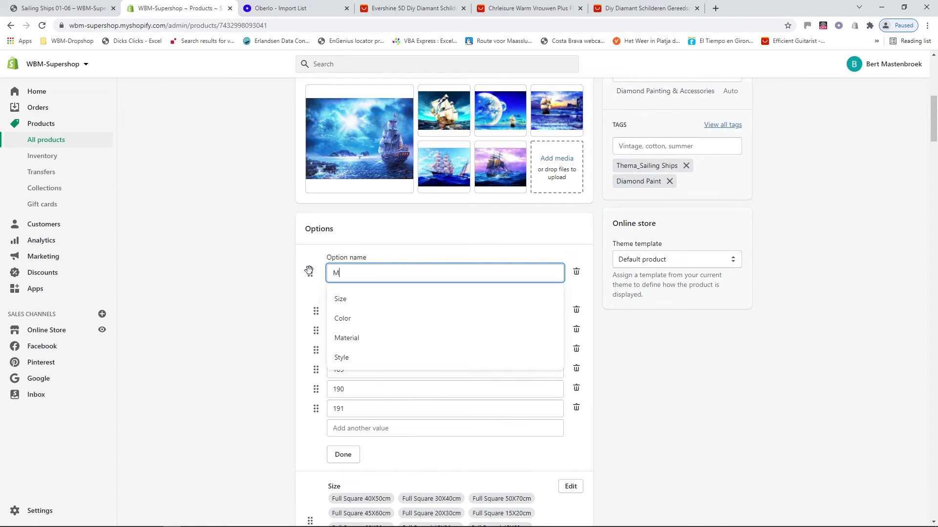
pyautogui.press('Tab')
pyautogui.press('Tab')
pyautogui.press('Tab')
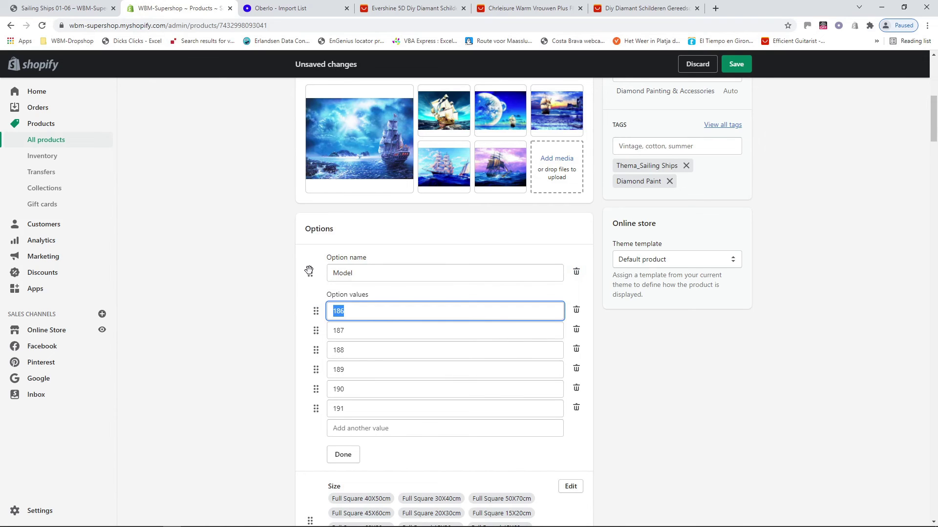
pyautogui.write('Model 07')
pyautogui.press('Tab')
pyautogui.click(653, 379)
pyautogui.click(352, 456)
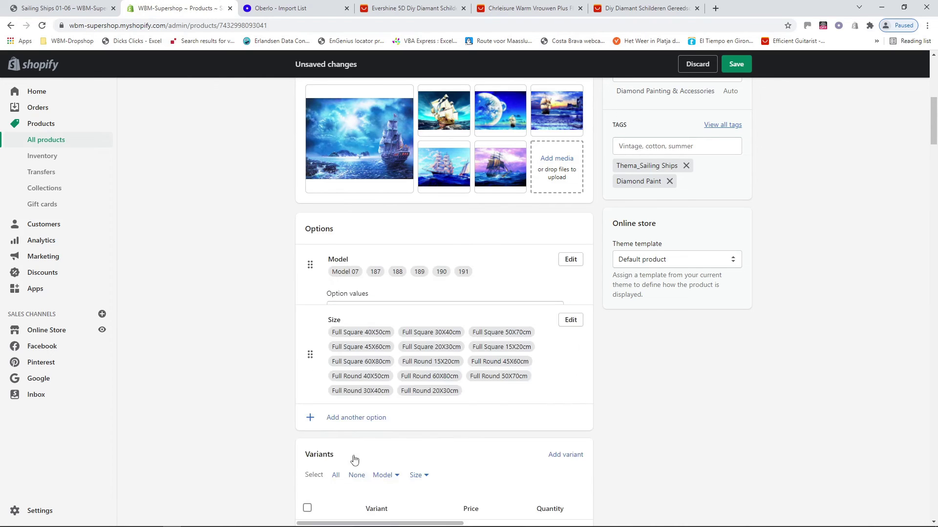
# Step: Add a third option named Shape to Sailing Ships 07-13 with the value Round
pyautogui.scroll(-3, 623, 402)
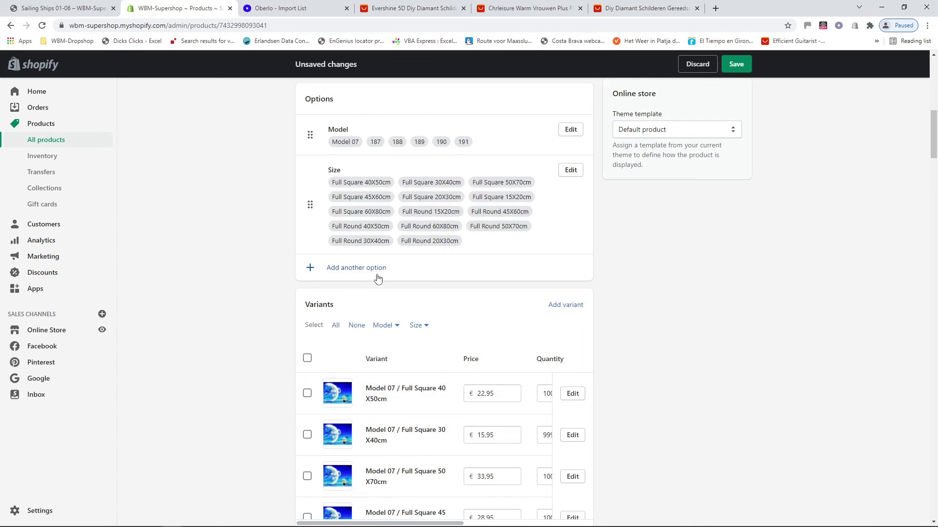
pyautogui.click(344, 267)
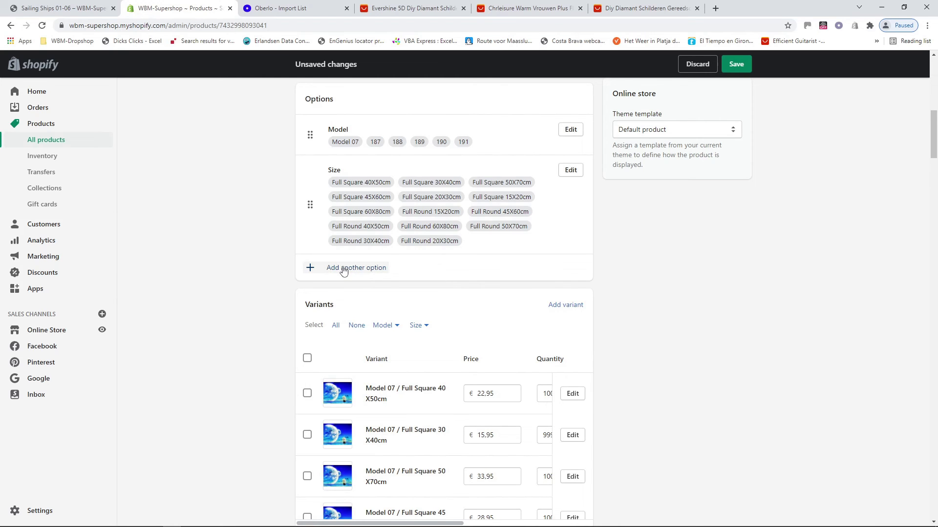
pyautogui.click(384, 283)
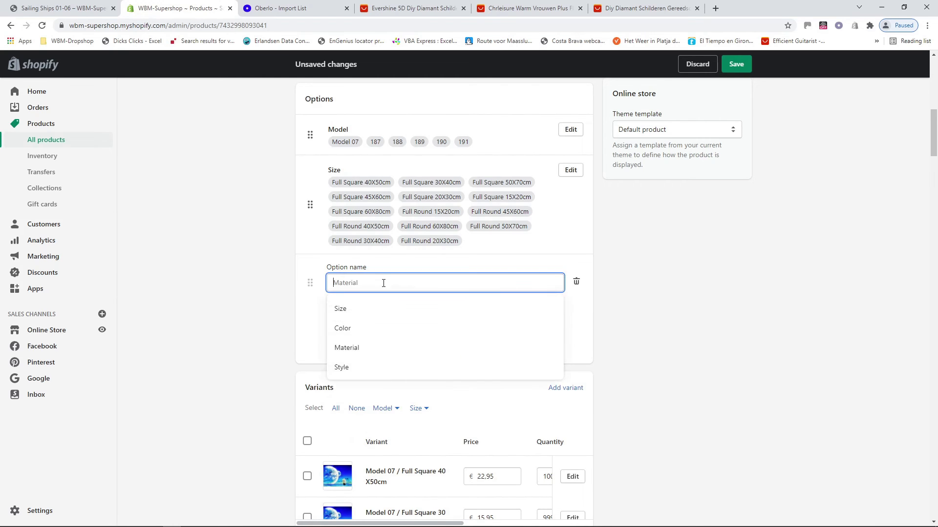
pyautogui.write('Shape')
pyautogui.press('Tab')
pyautogui.press('Tab')
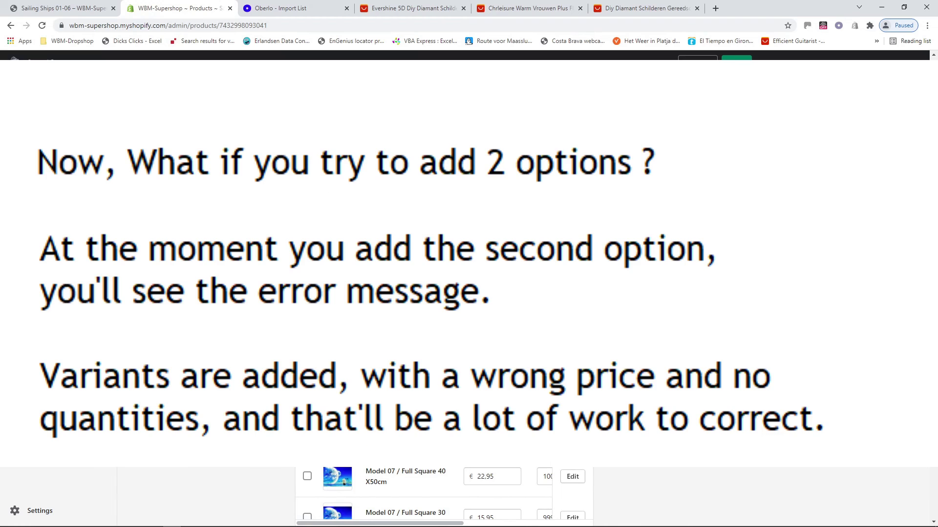
pyautogui.write('R')
pyautogui.write('ound')
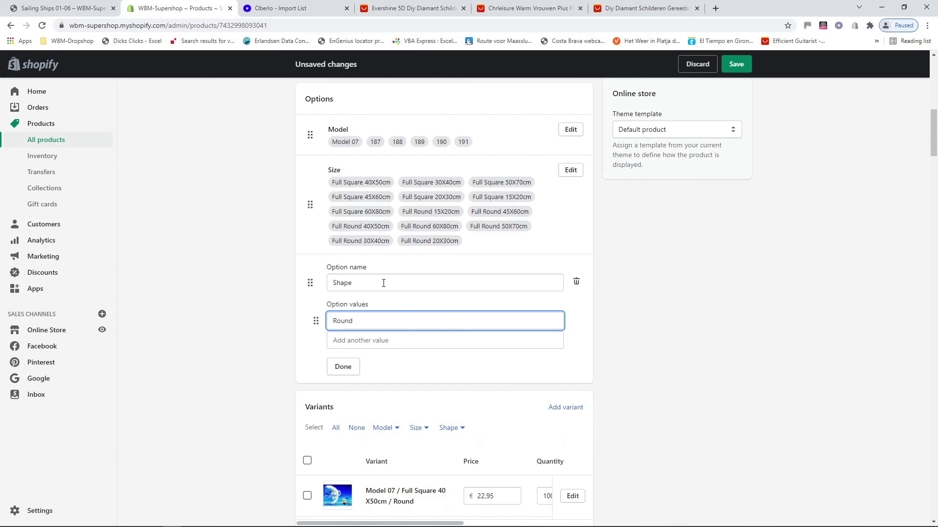
# Step: Add Square as a second value of the Shape option
pyautogui.press('Tab')
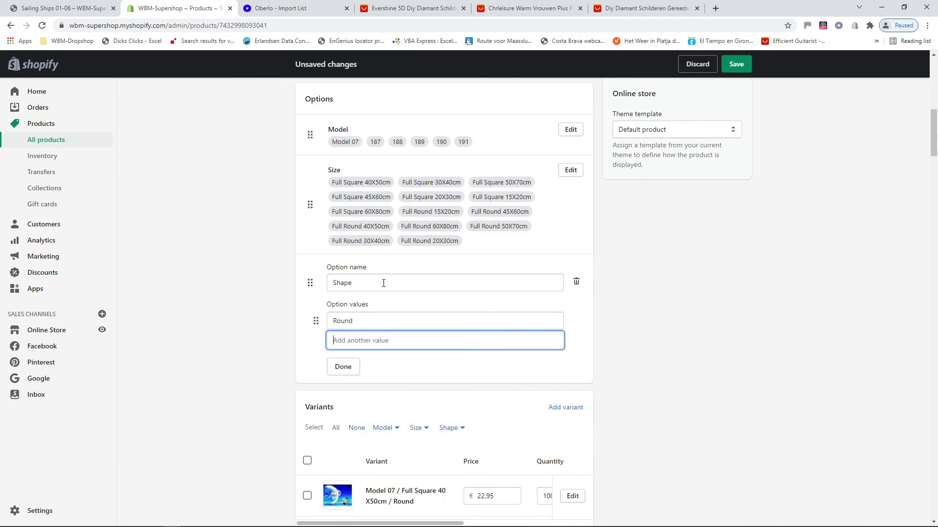
pyautogui.write('Sqau')
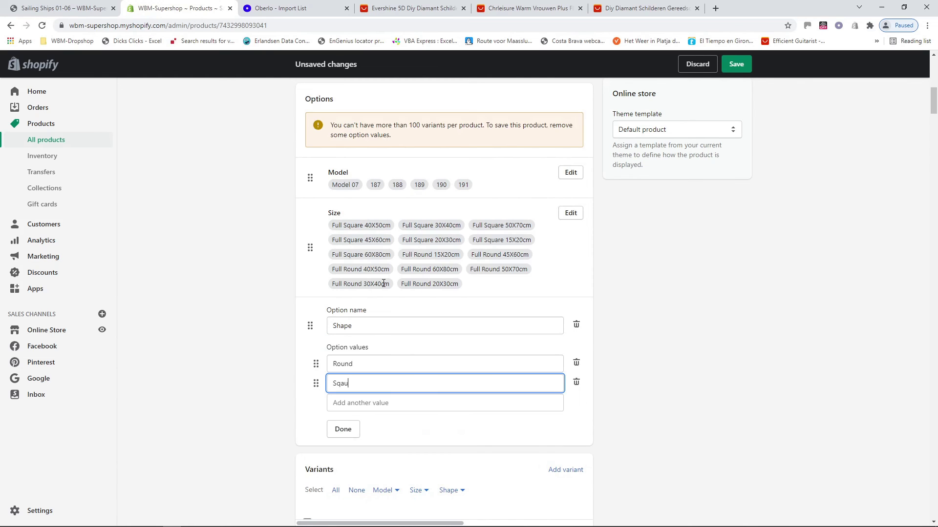
pyautogui.press('BackSpace')
pyautogui.press('BackSpace')
pyautogui.write('ua')
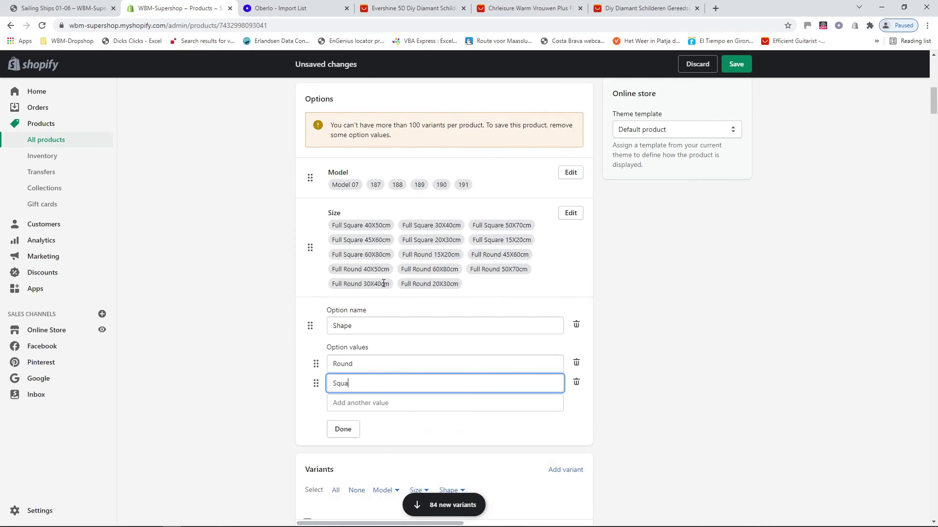
pyautogui.write('re')
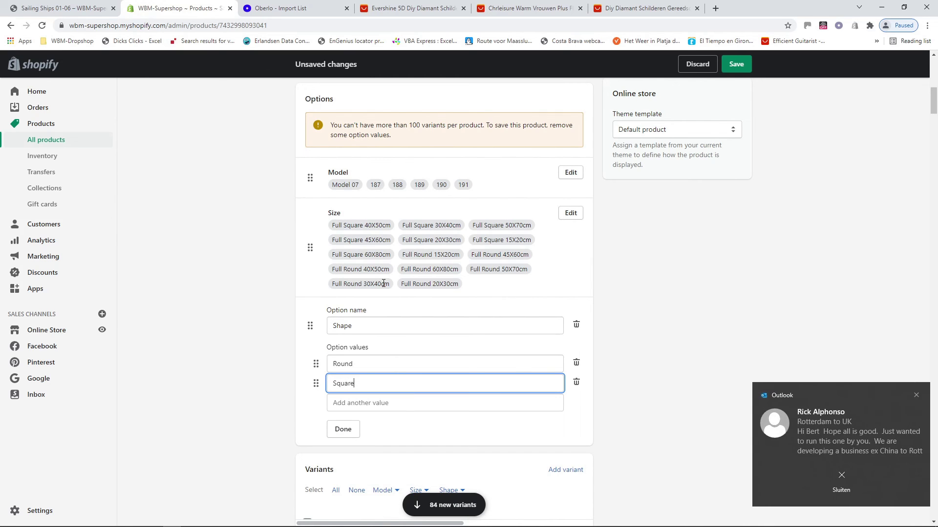
pyautogui.press('Tab')
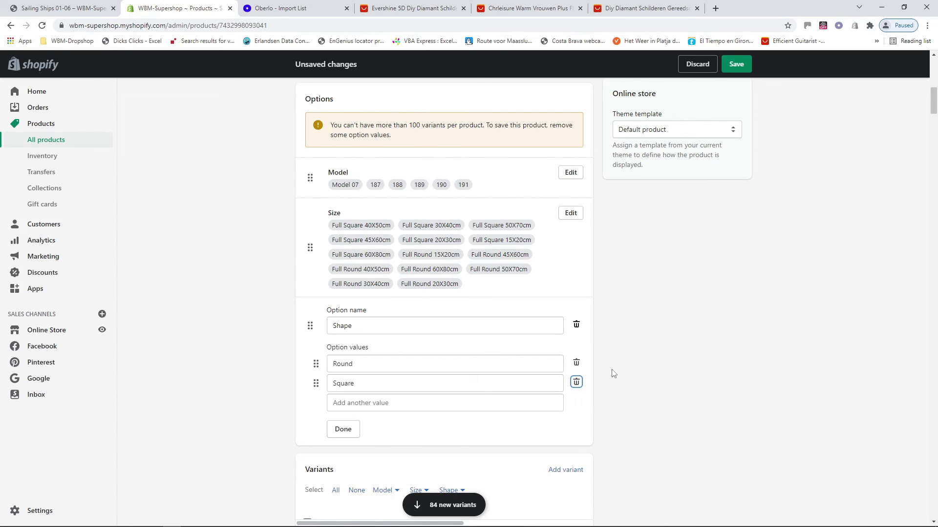
# Step: Review the variants generated for Model 07 and select the new Model 07 / Full Square 40X50cm / Square variant
pyautogui.scroll(-5, 619, 383)
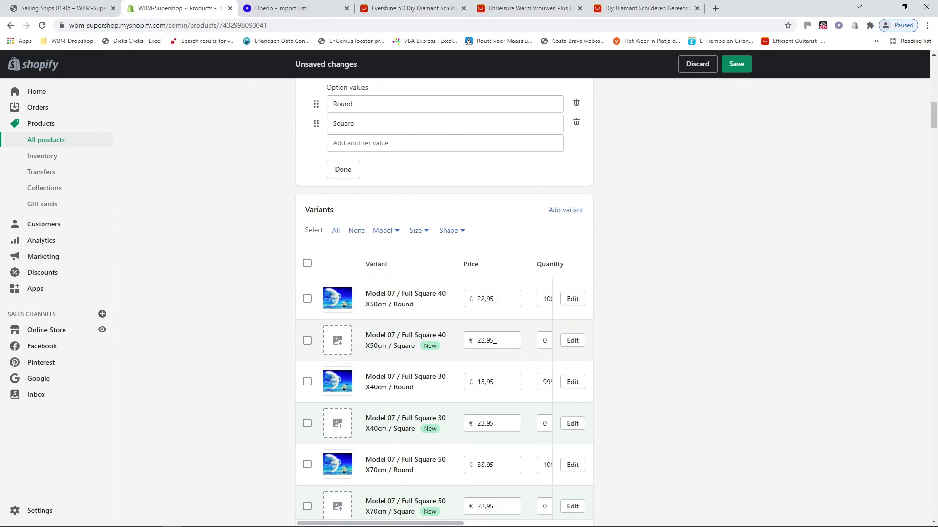
pyautogui.scroll(-5, 493, 340)
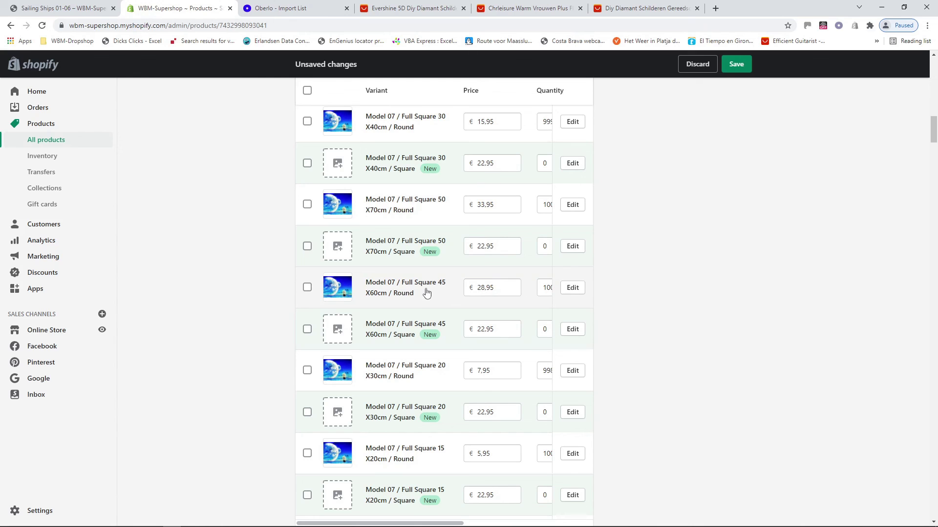
pyautogui.scroll(5, 426, 292)
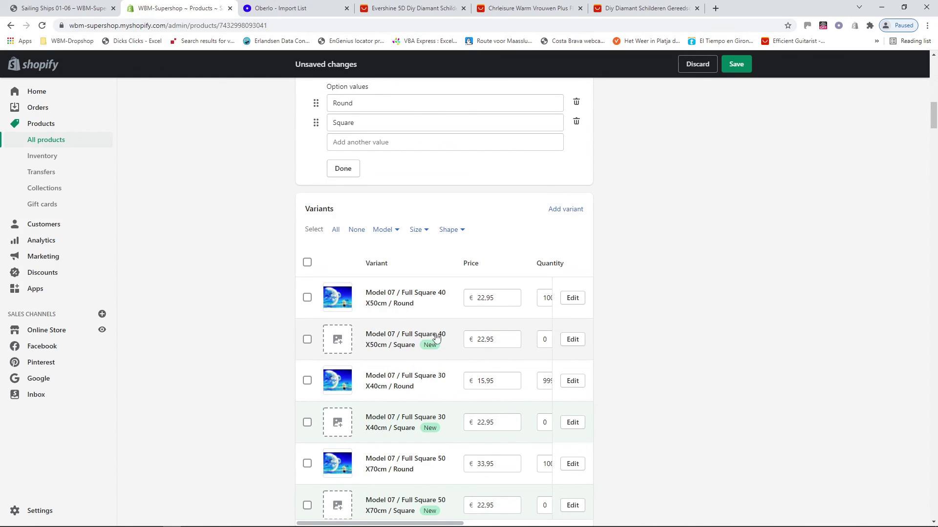
pyautogui.click(308, 340)
# Step: Examine the prices and quantities of the remaining Model 07 variants, and also select the new 187 / Full Square 40X50cm / Square variant
pyautogui.scroll(-4, 258, 358)
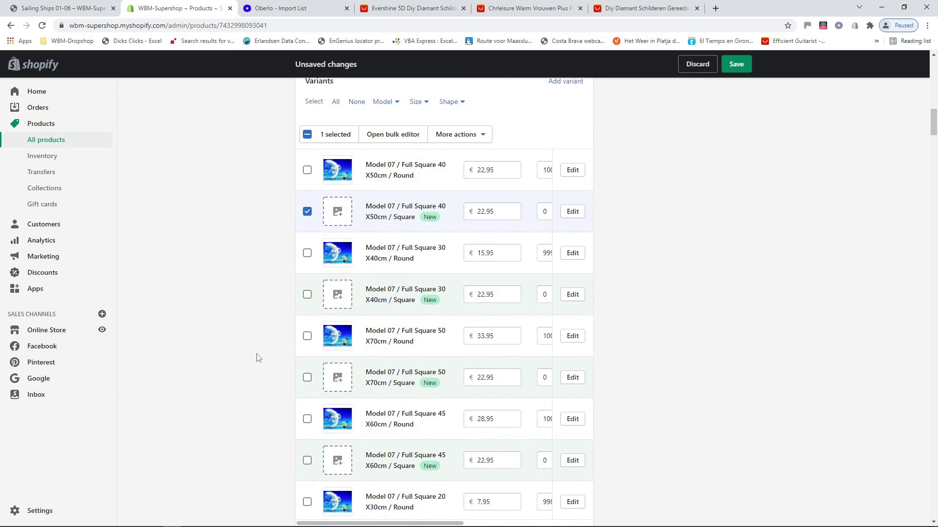
pyautogui.scroll(-2, 259, 358)
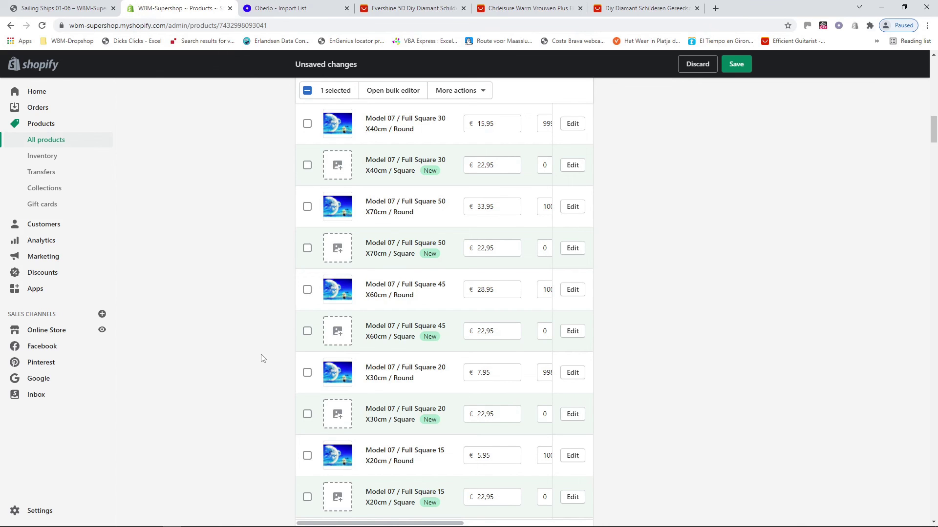
pyautogui.scroll(-3, 263, 359)
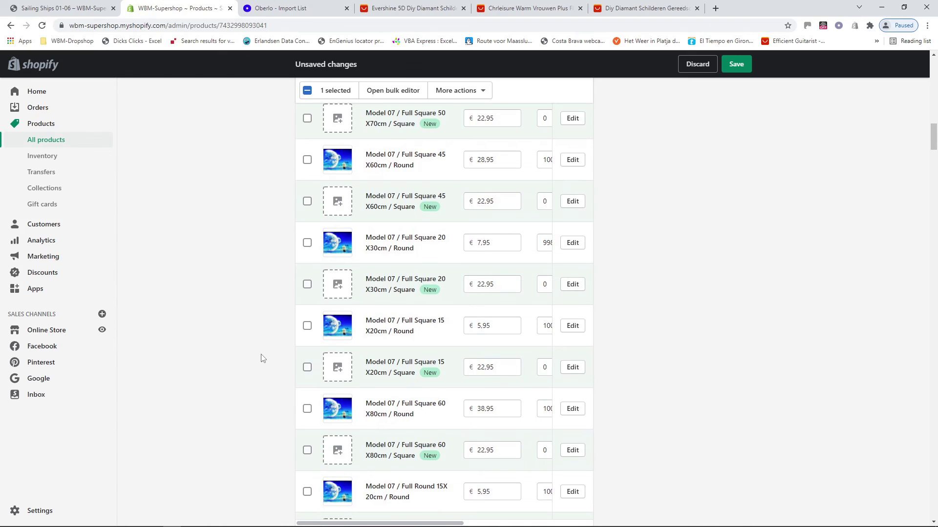
pyautogui.scroll(-2, 262, 359)
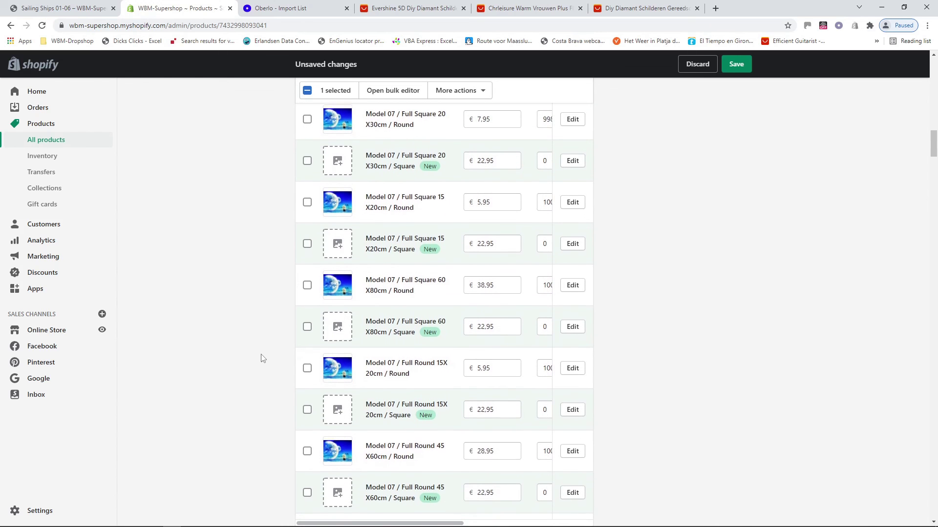
pyautogui.scroll(5, 262, 359)
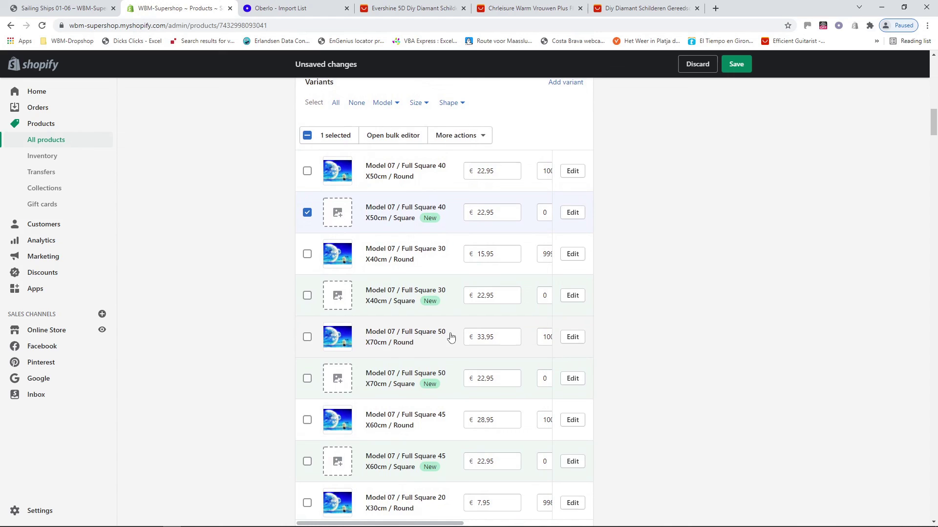
pyautogui.scroll(-2, 450, 455)
pyautogui.scroll(-1, 450, 456)
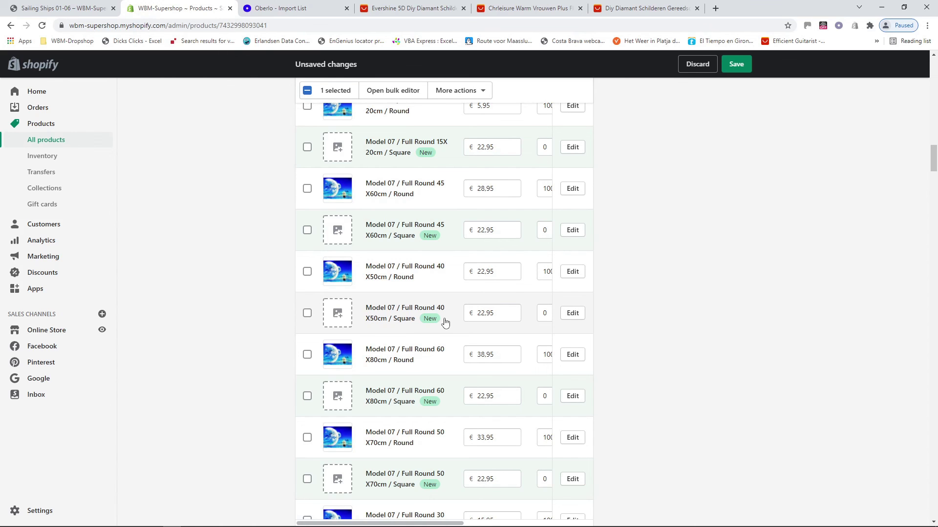
pyautogui.scroll(-5, 444, 323)
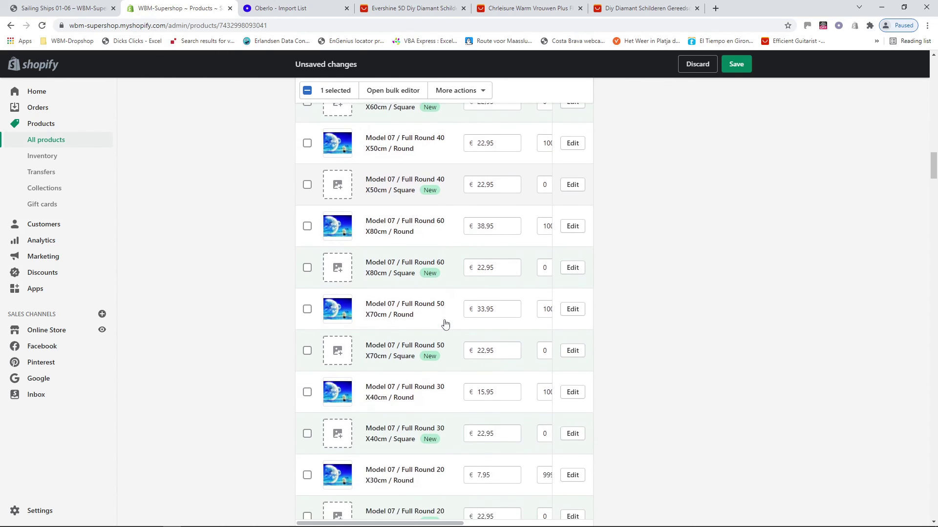
pyautogui.scroll(-1, 445, 322)
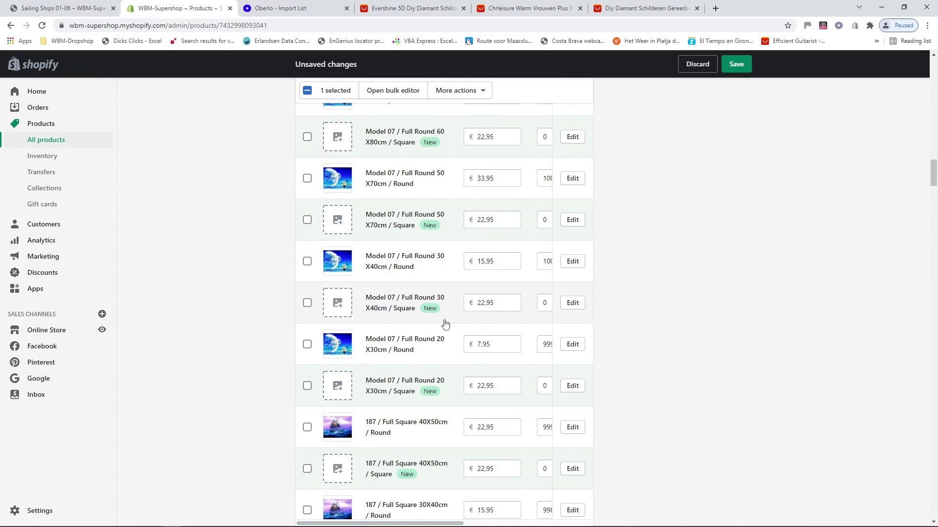
pyautogui.scroll(-3, 445, 324)
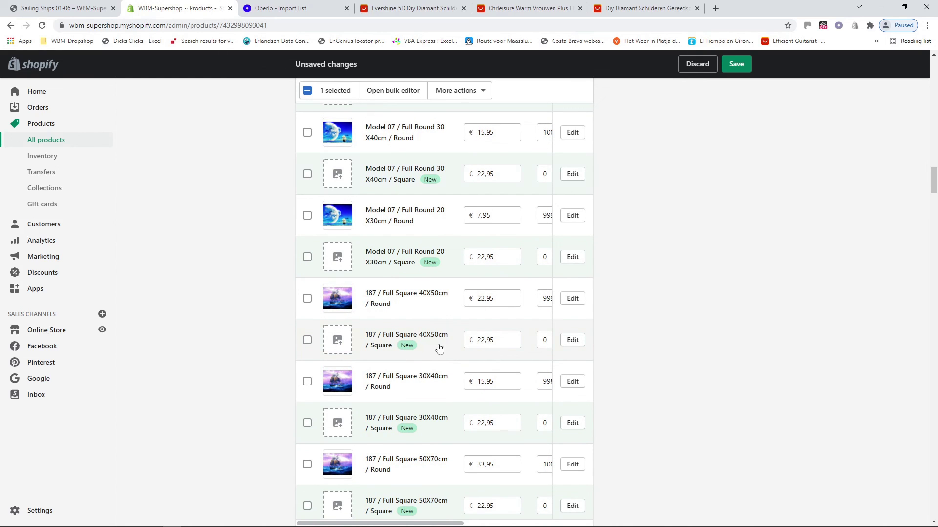
pyautogui.click(428, 345)
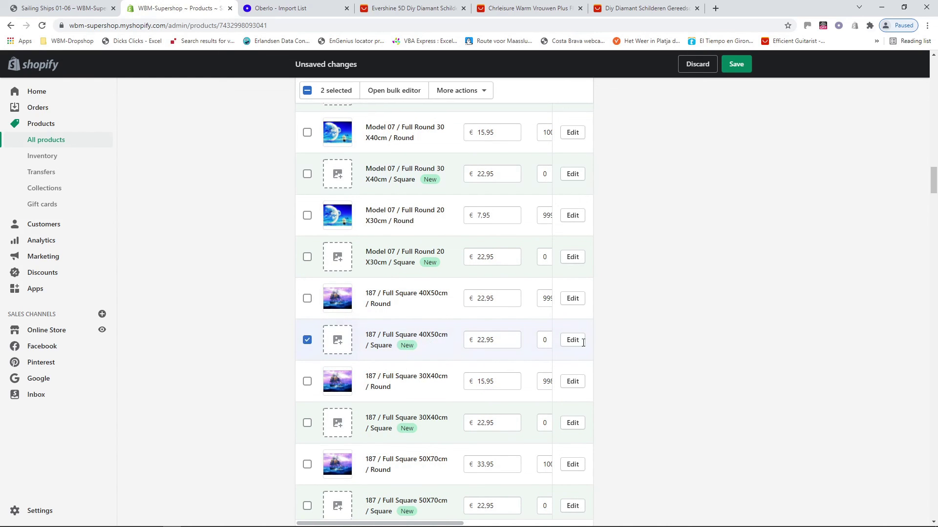